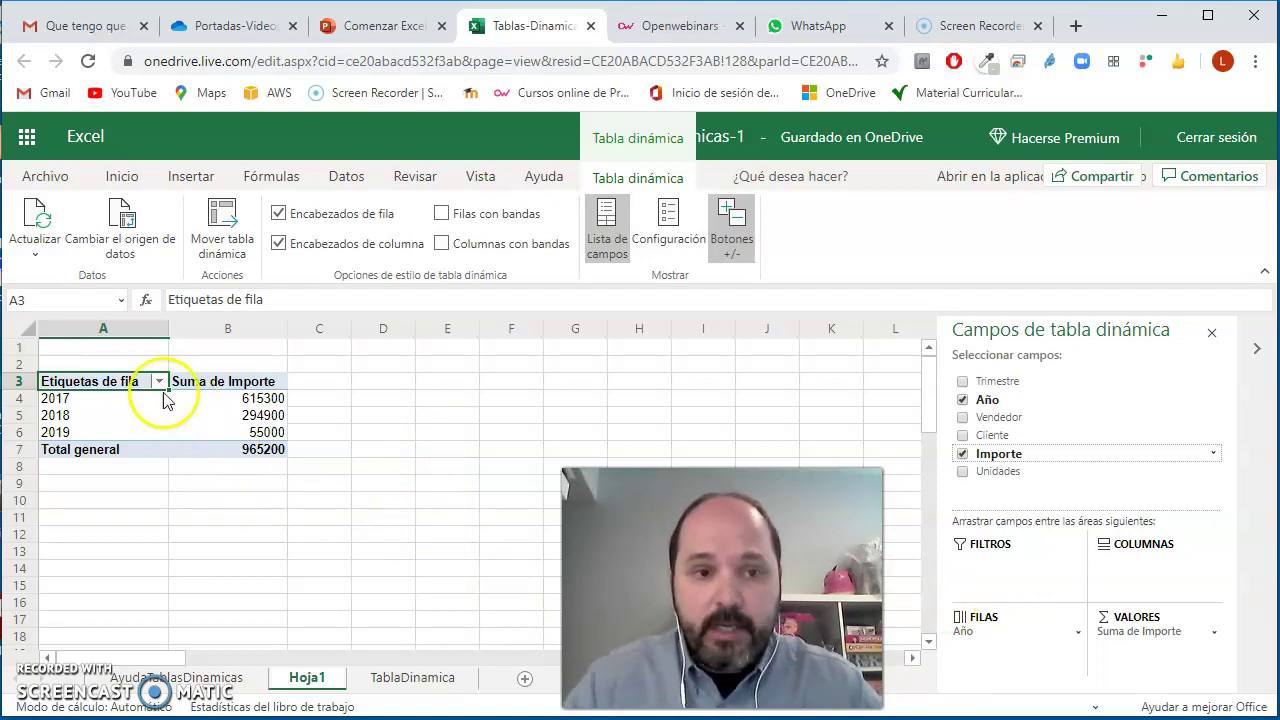
Set the custom name of the Importe value field in the pivot table to "Total Ventas"
left_click(1214, 631)
left_click(1100, 626)
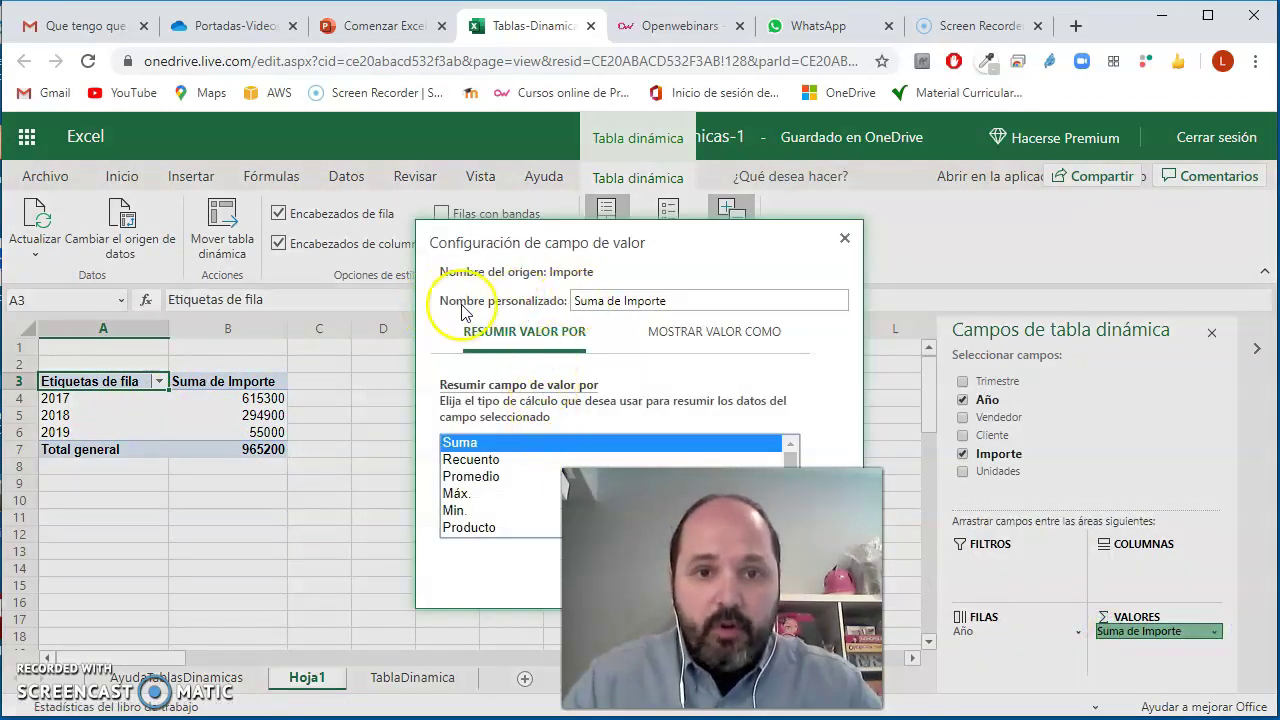
left_click_drag(577, 300, 746, 300)
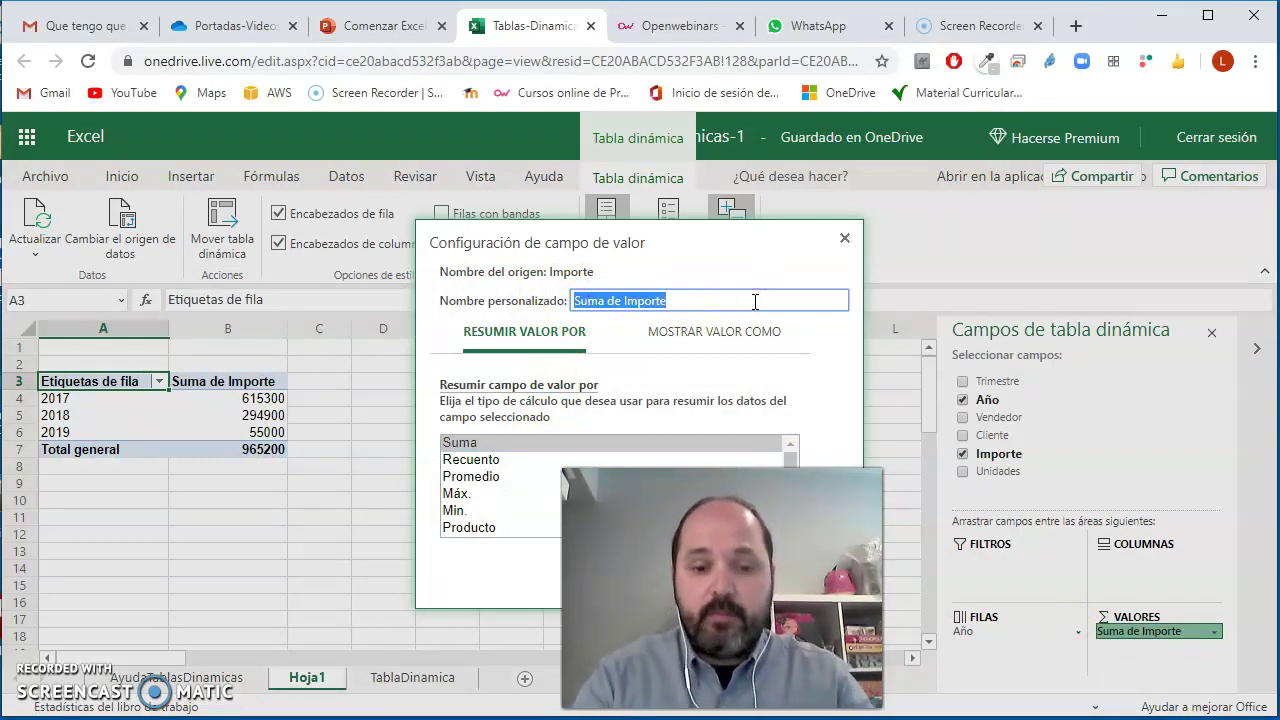
type("Total Ventas")
key("Return")
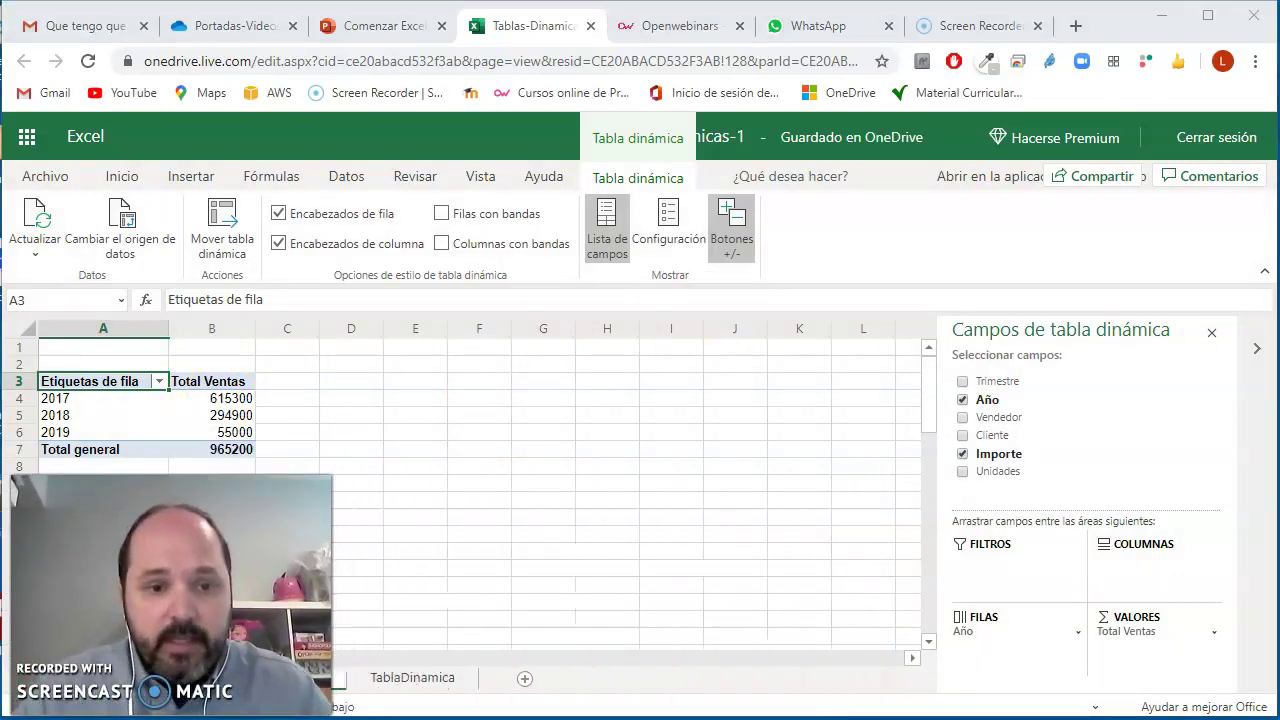
Review the available calculation types for the Total Ventas value field and summarize it by Promedio
left_click(1213, 631)
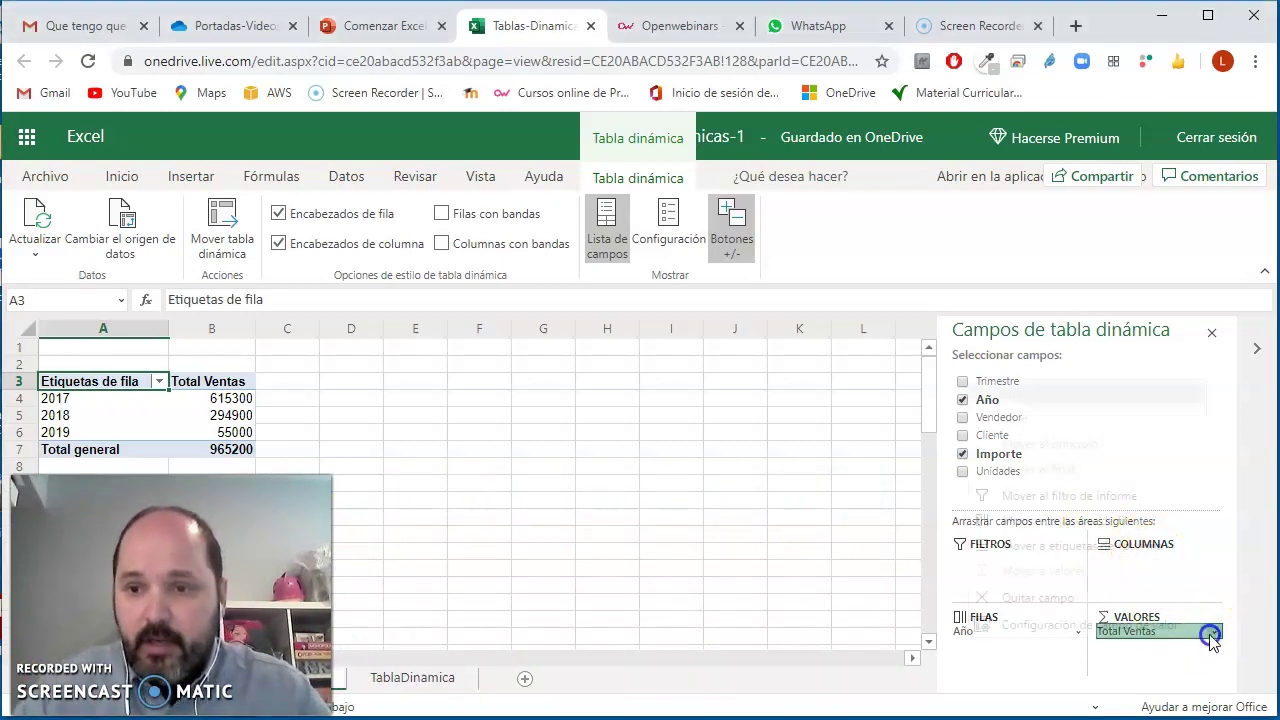
left_click(1082, 626)
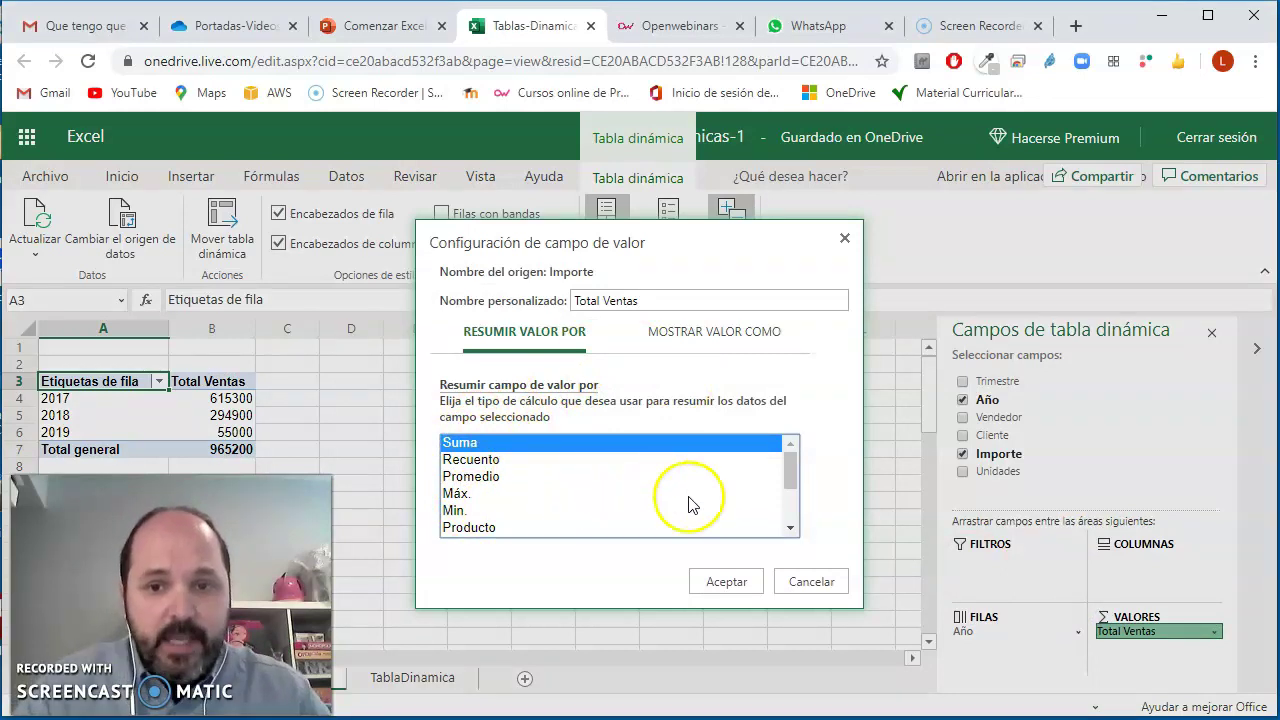
left_click(790, 530)
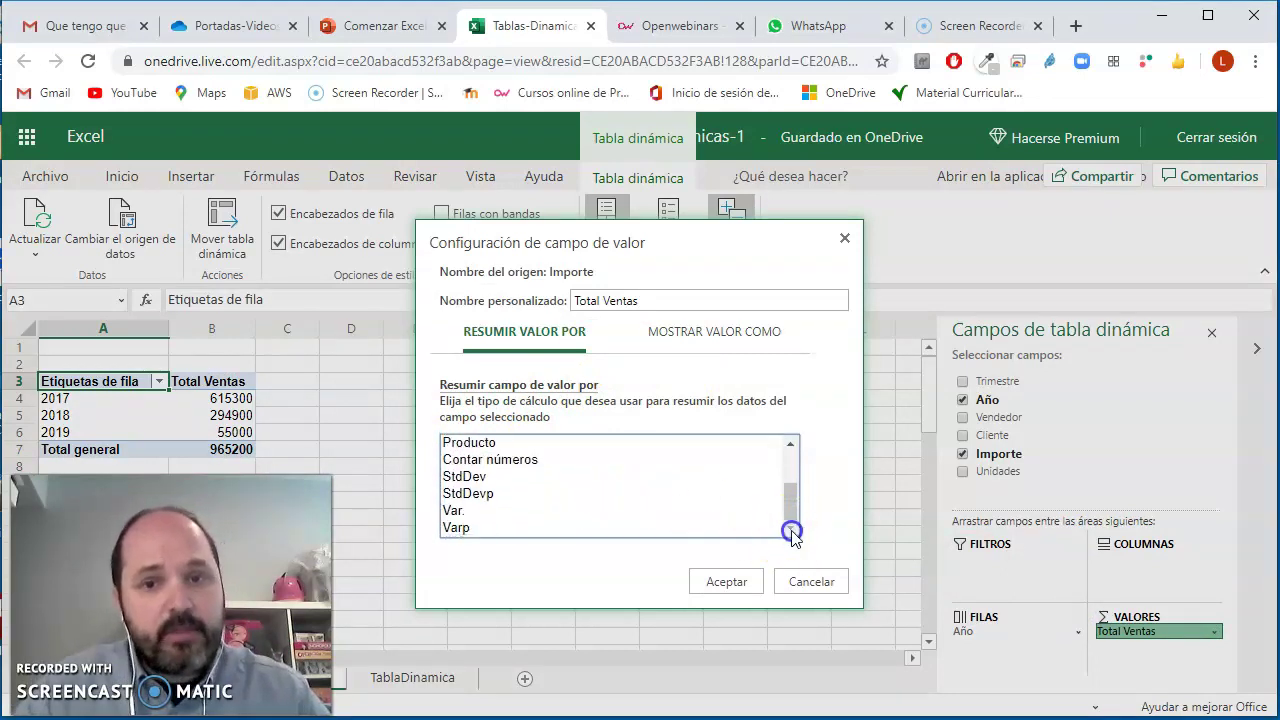
mouse_move(793, 505)
left_mouse_down()
mouse_move(793, 465)
mouse_move(790, 503)
left_mouse_up()
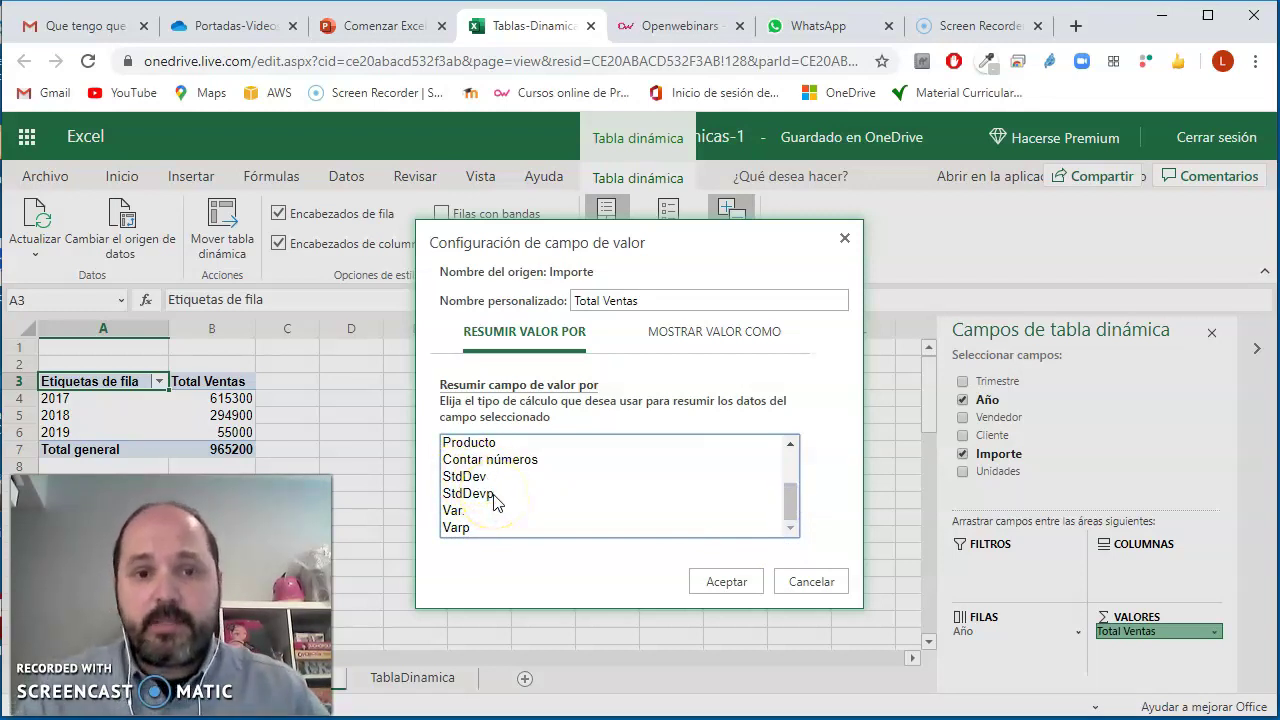
left_click_drag(794, 500, 795, 453)
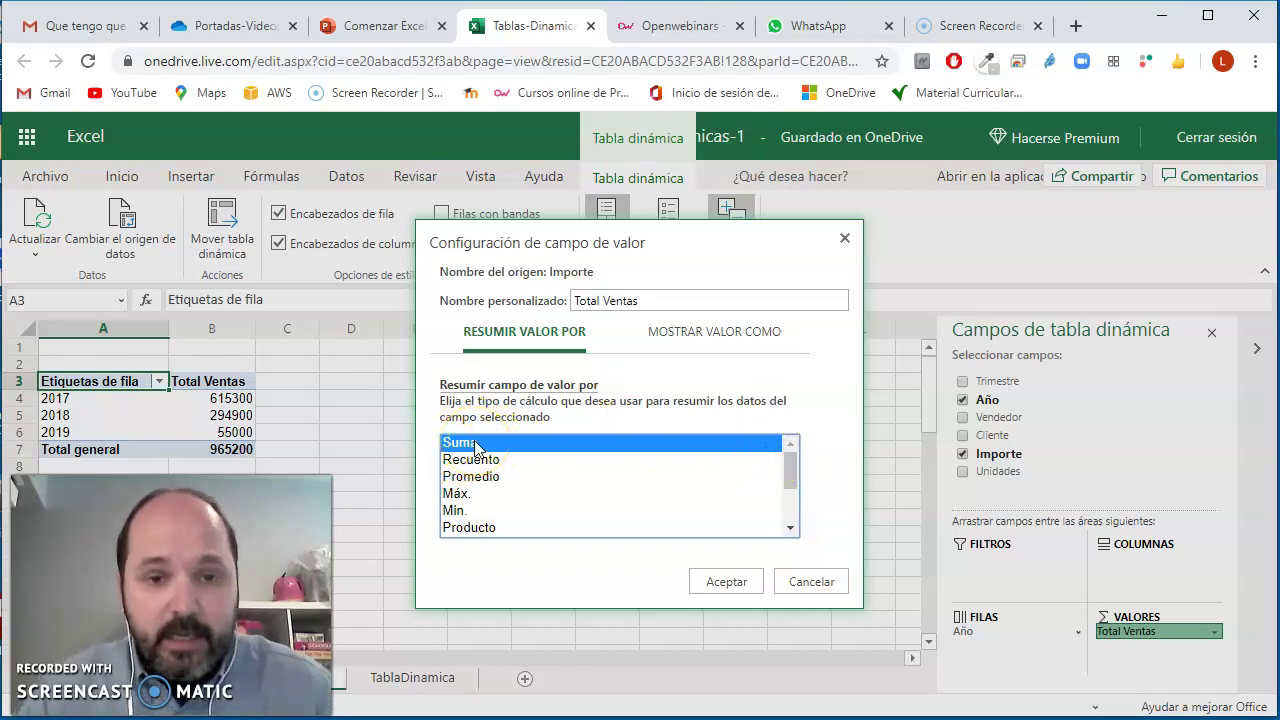
left_click(478, 478)
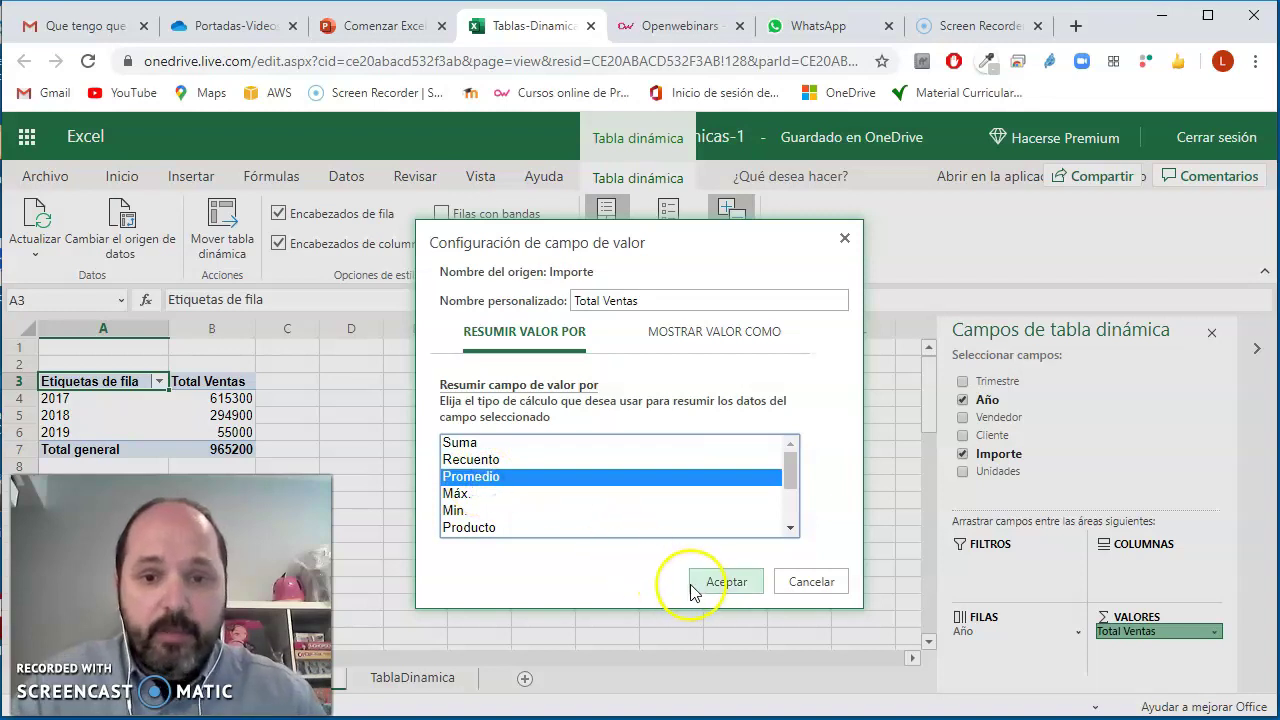
left_click(728, 584)
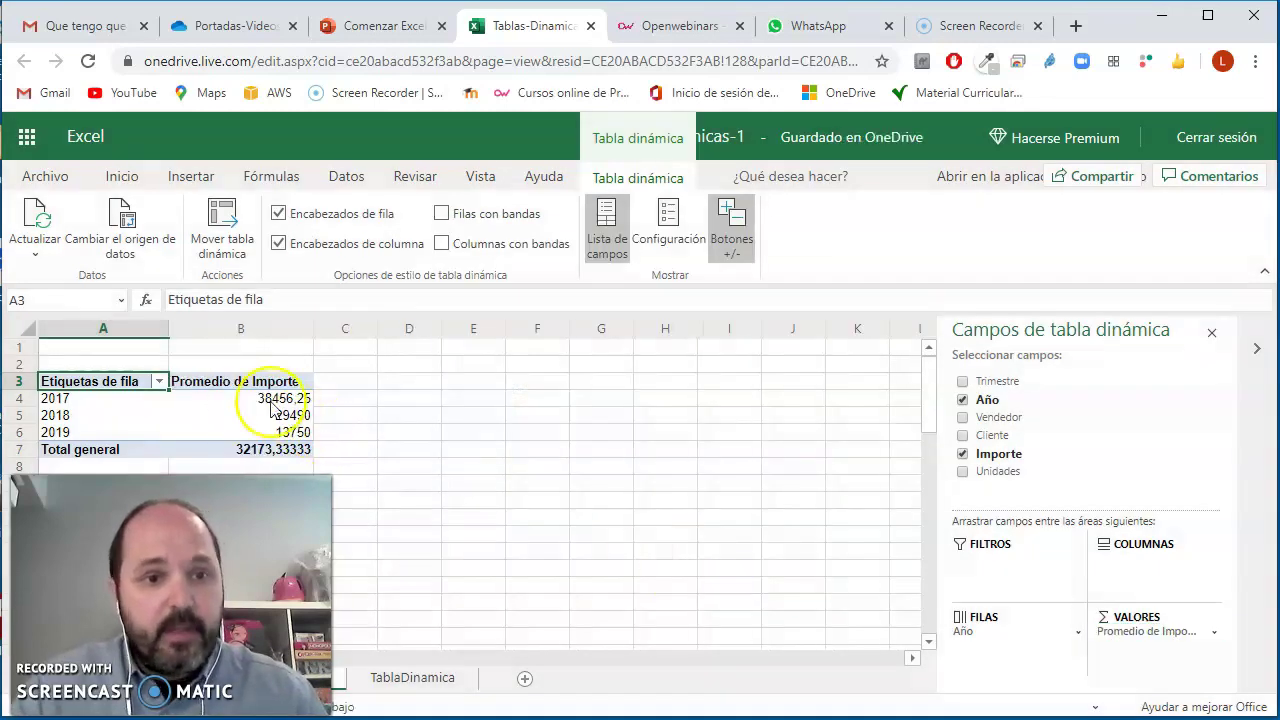
Examine the average amount for each year in the pivot table, along with its year labels and column heading
left_click_drag(285, 398, 287, 451)
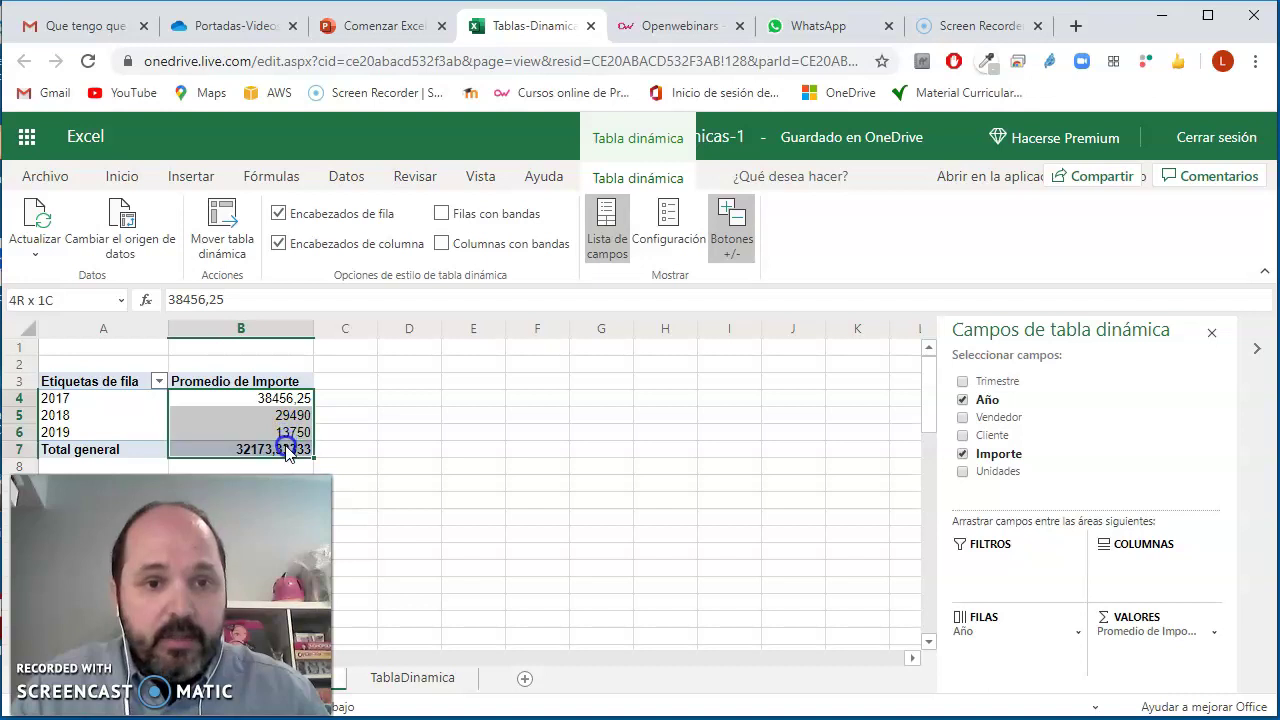
left_click(83, 401)
left_click(78, 416)
left_click(80, 432)
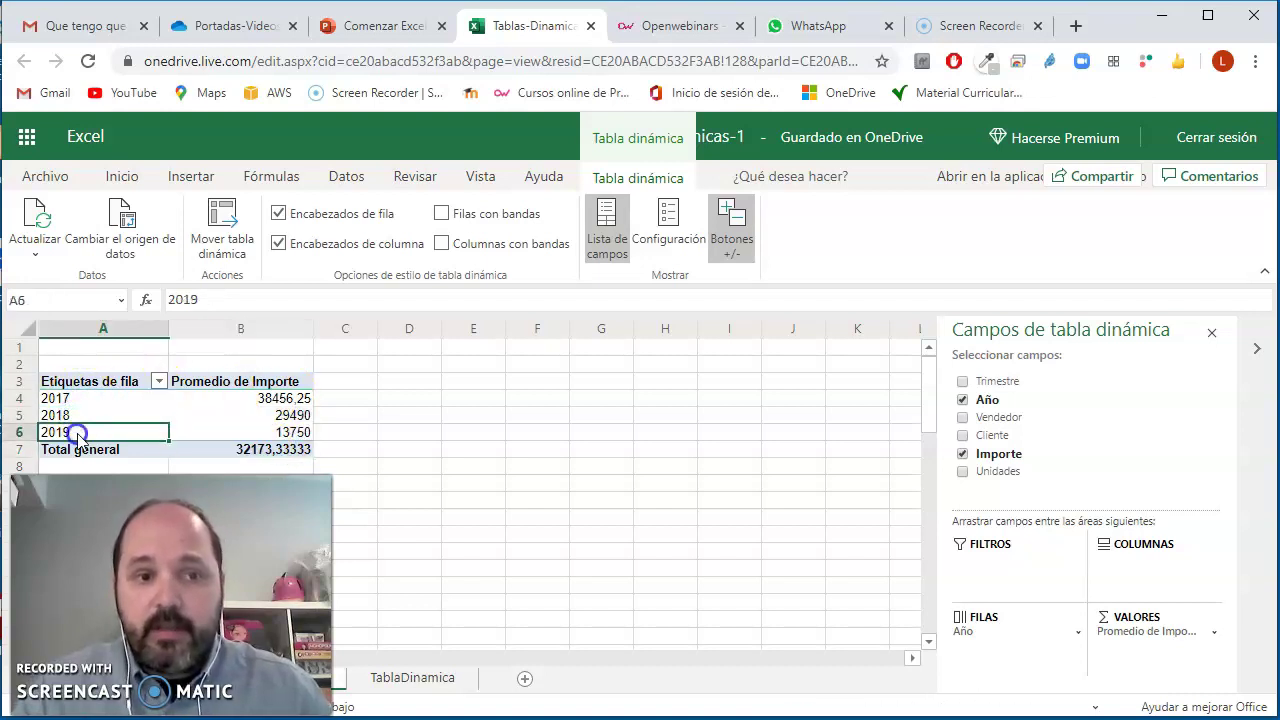
left_click(255, 415)
left_click(264, 381)
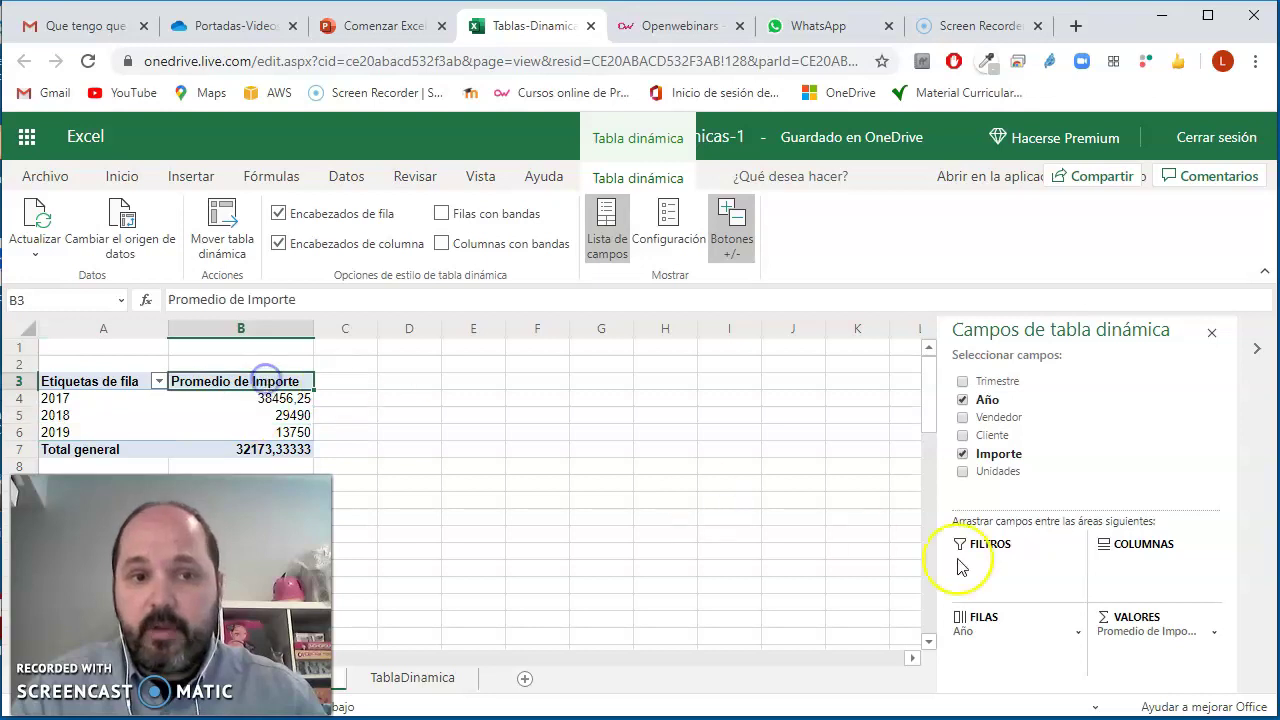
Change the Importe value field's calculation to Máx. so the pivot table summarizes the highest amount per year
left_click(1213, 636)
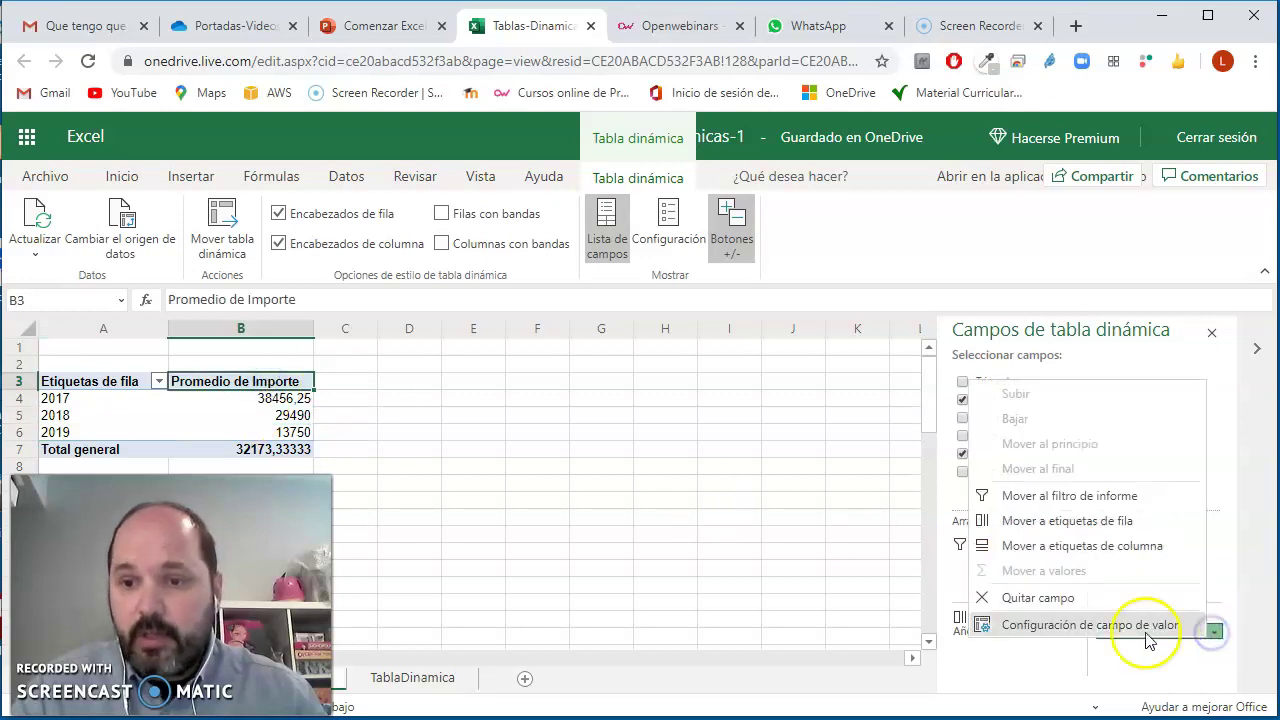
left_click(1071, 621)
left_click(455, 492)
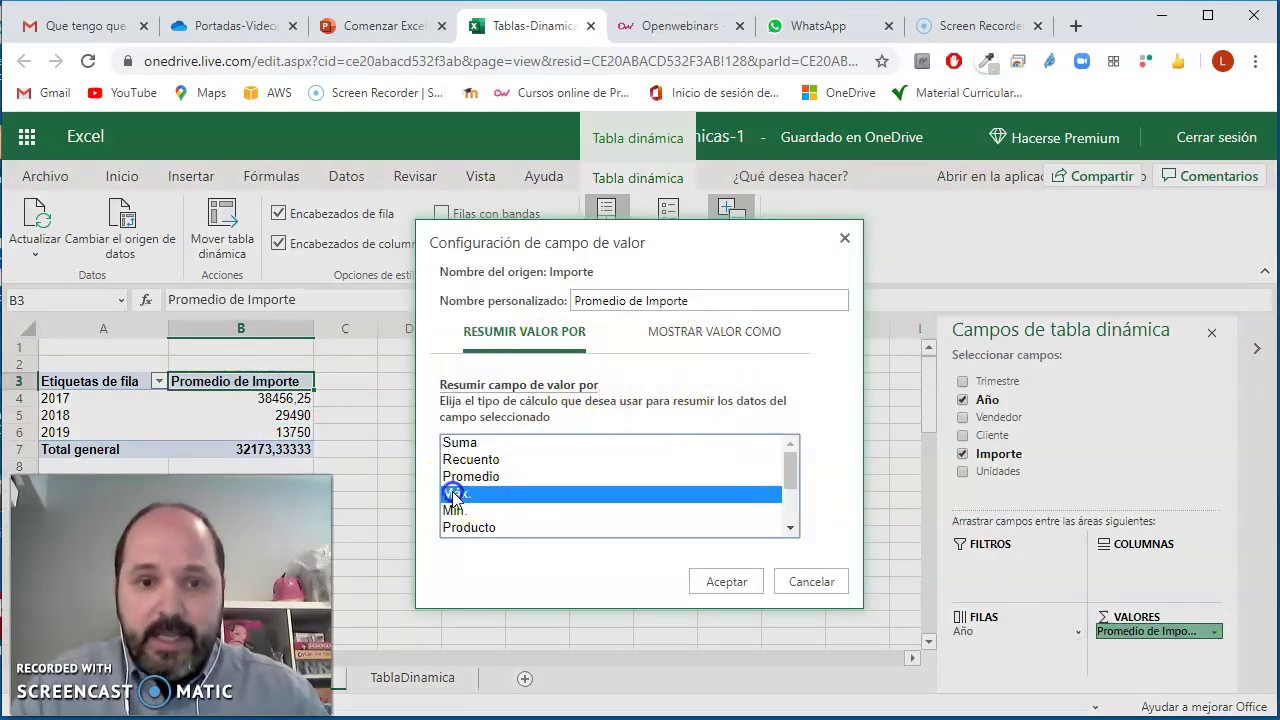
left_click(738, 582)
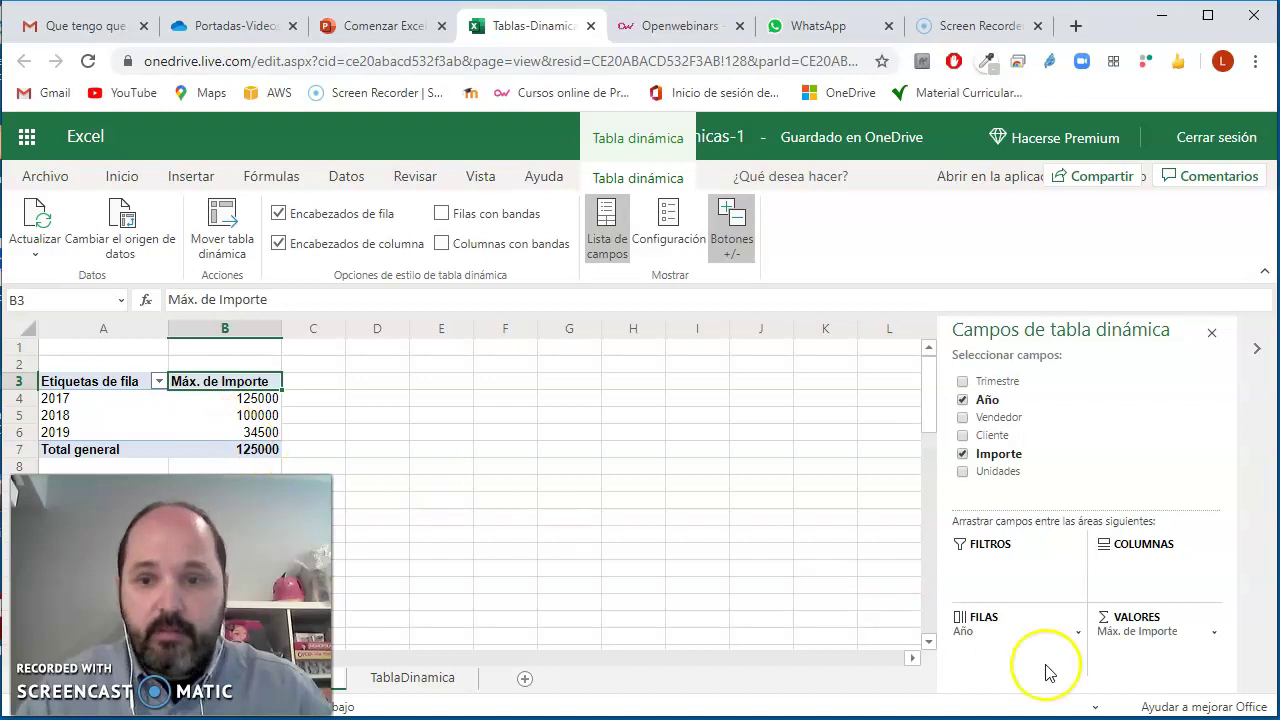
Change the Importe value field's calculation to Mín. so the pivot table summarizes the lowest amount per year
left_click(1210, 631)
left_click(1075, 635)
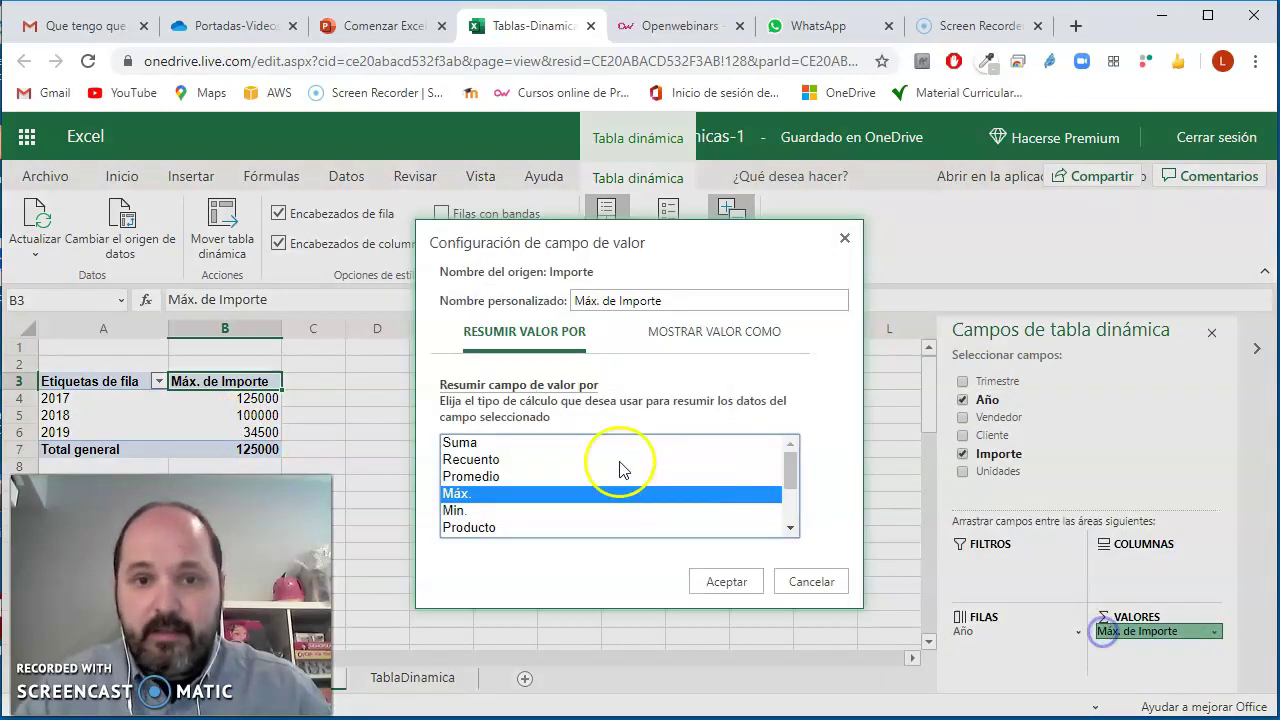
left_click(480, 510)
left_click(740, 583)
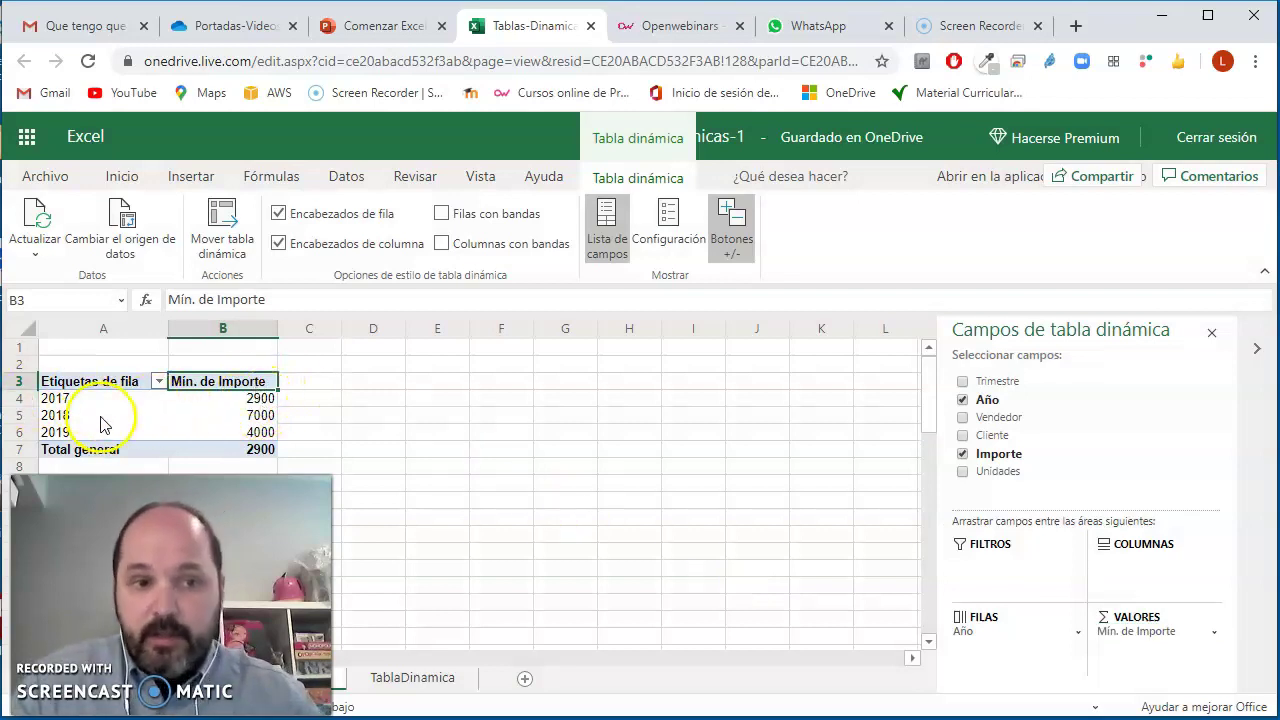
Summarize the Importe value field by Contar números to count the sales records per year
left_click(1168, 634)
left_click(1094, 632)
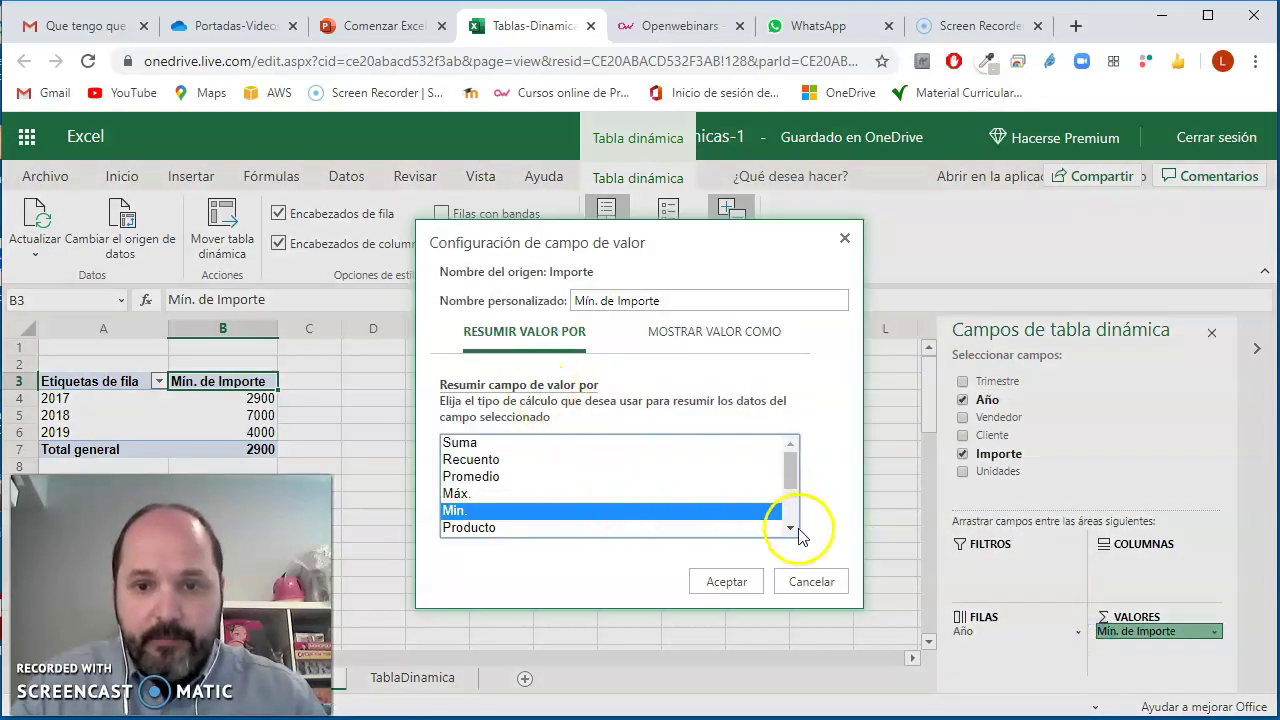
left_click(798, 532)
left_click(796, 530)
left_click(530, 462)
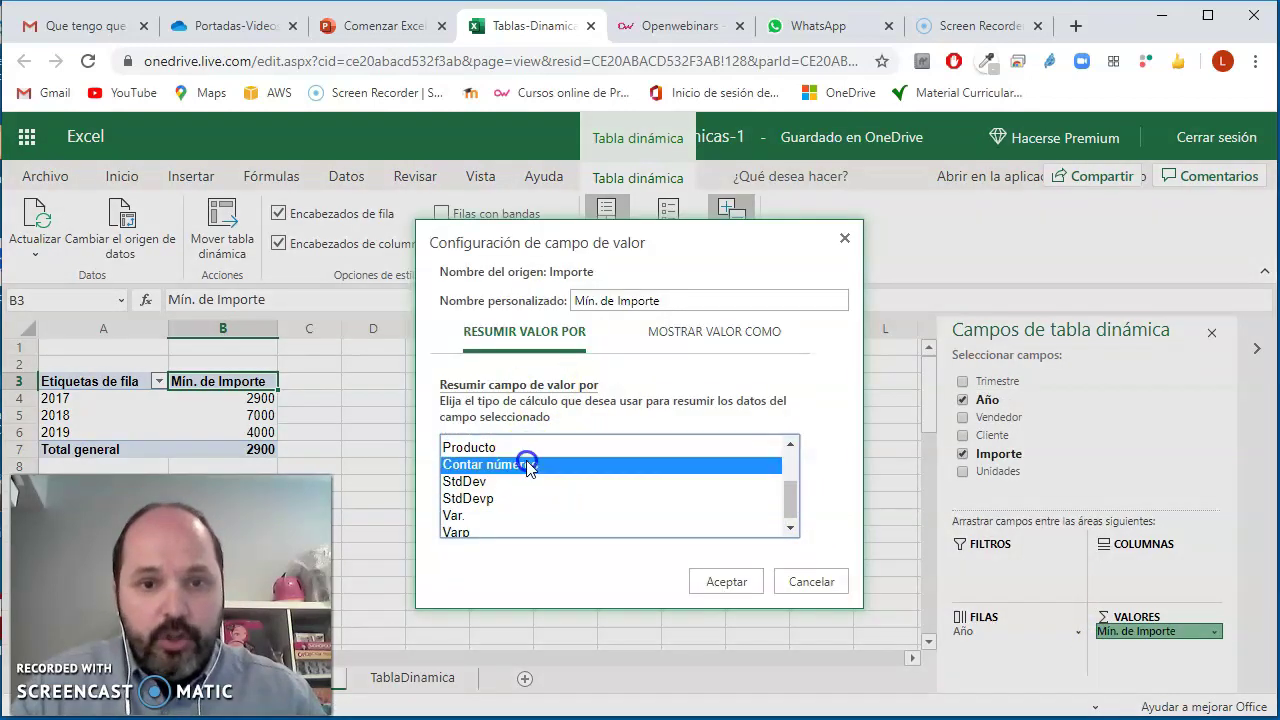
left_click(727, 583)
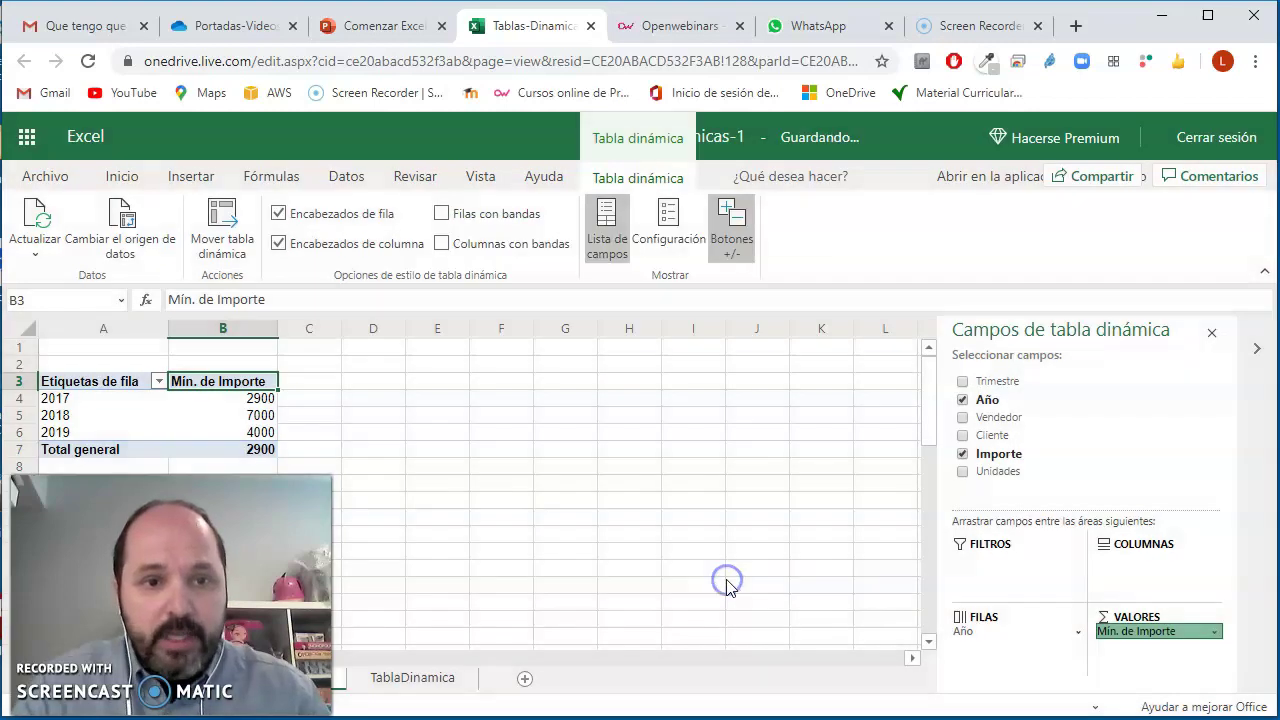
Examine the count for each year and compare it with the source records on the TablaDinamica sheet
left_click(287, 402)
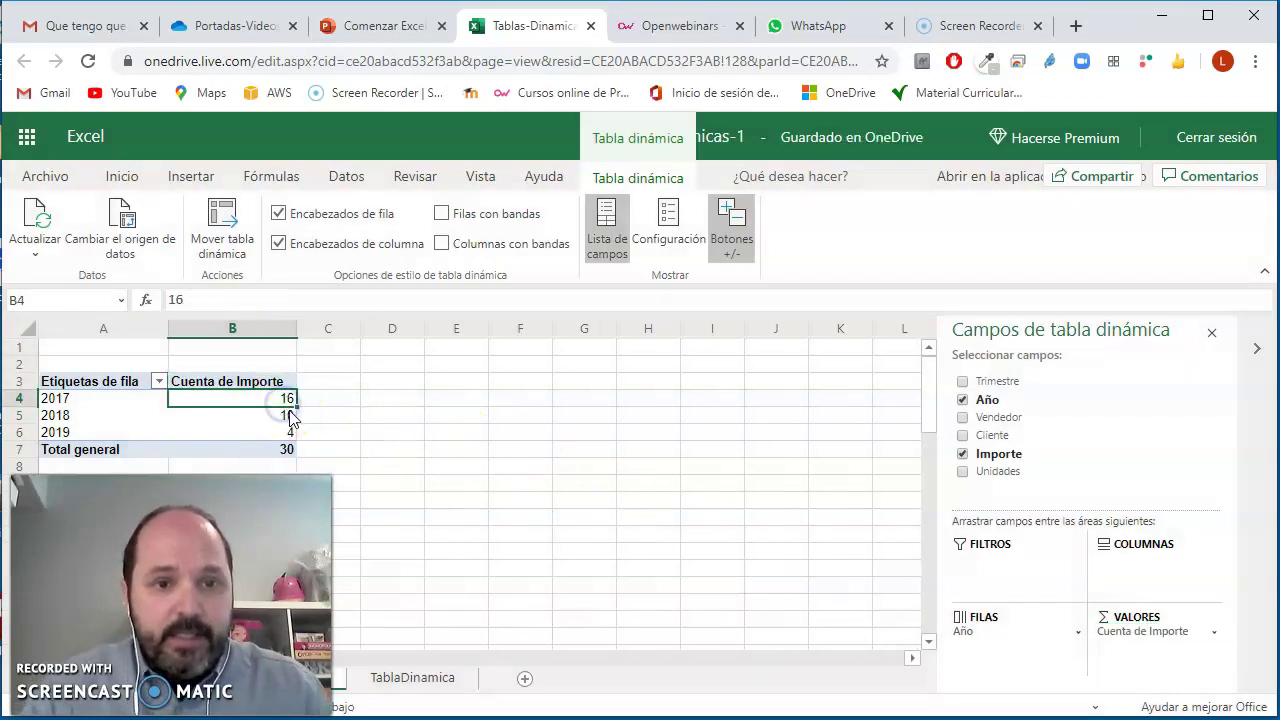
left_click(288, 416)
left_click(289, 432)
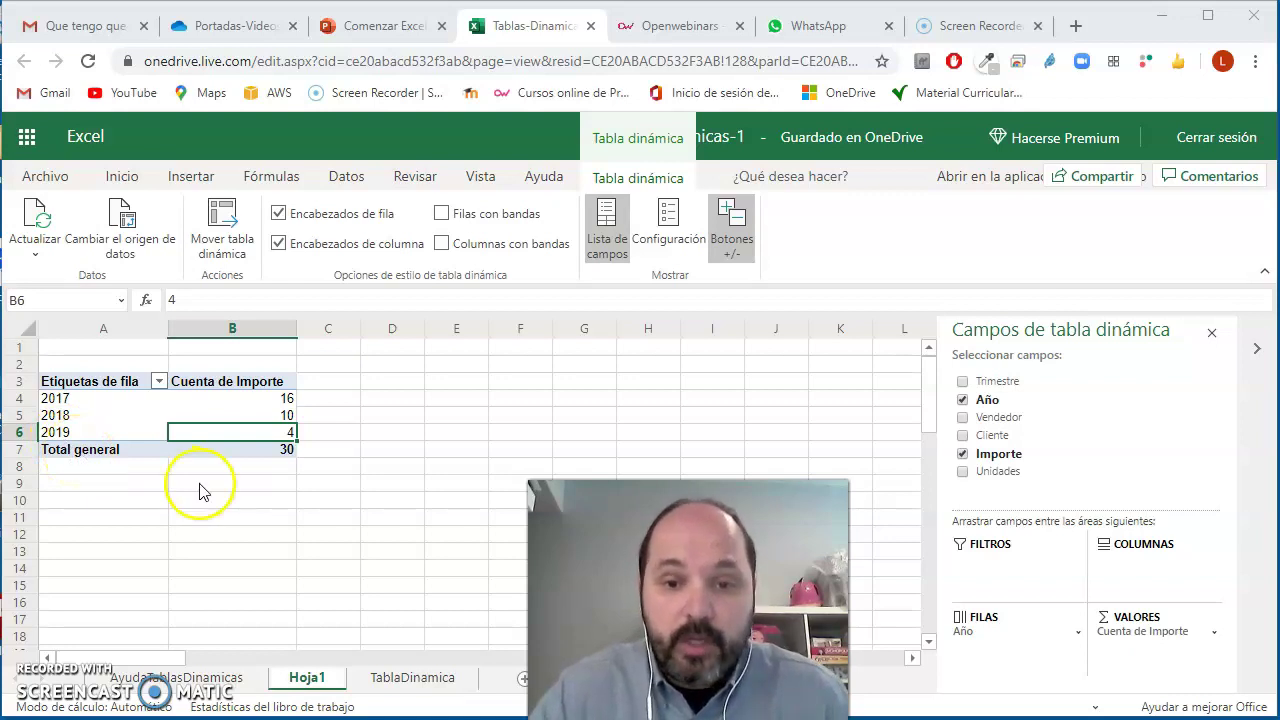
left_click(412, 679)
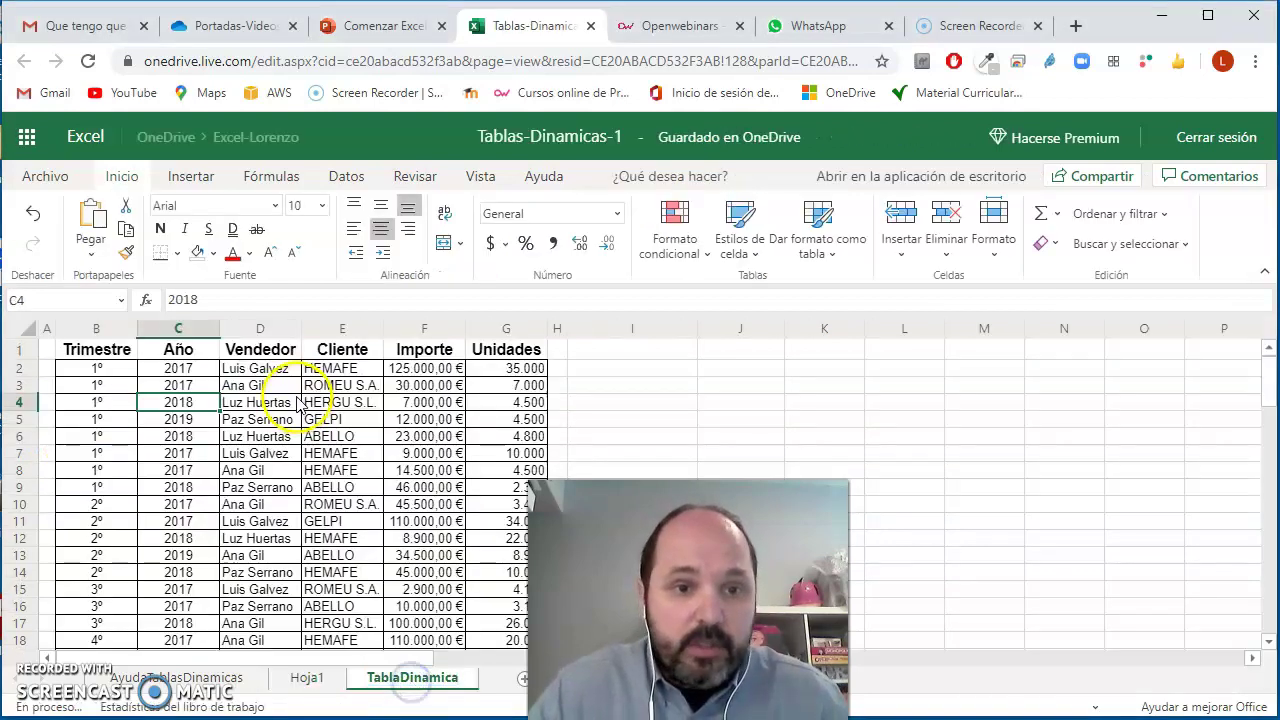
left_click_drag(91, 368, 160, 623)
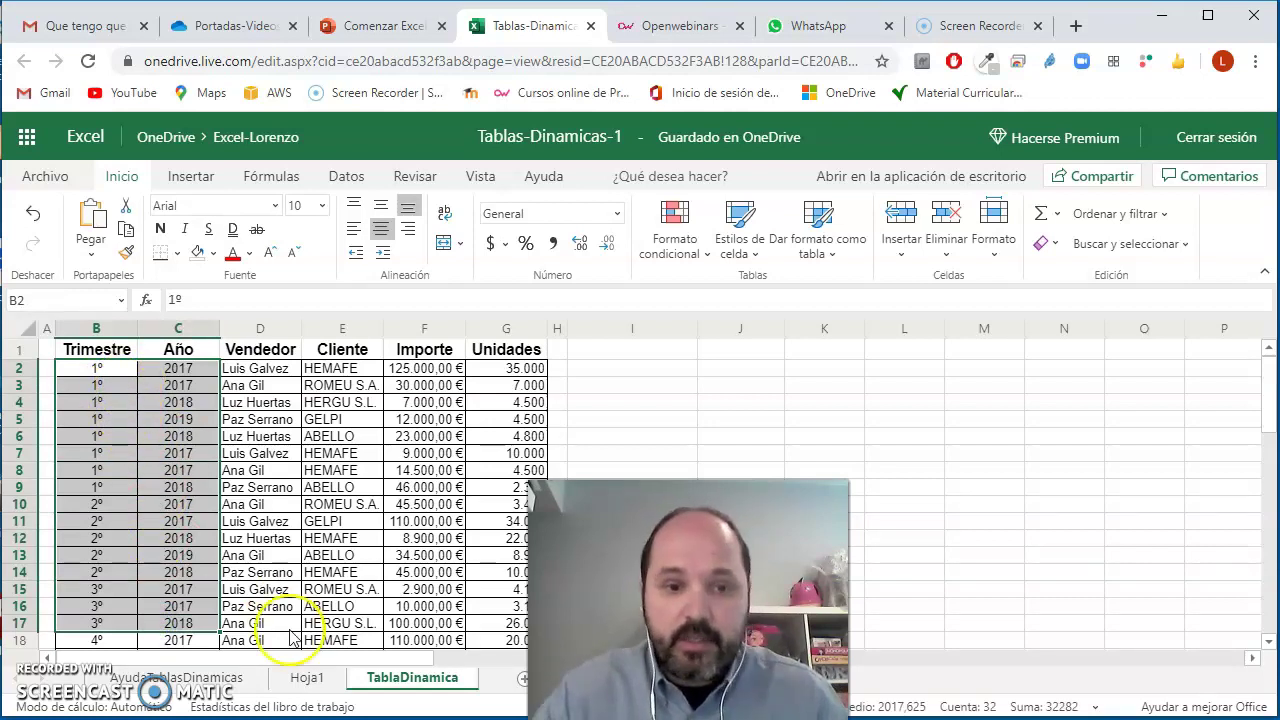
left_click(258, 419)
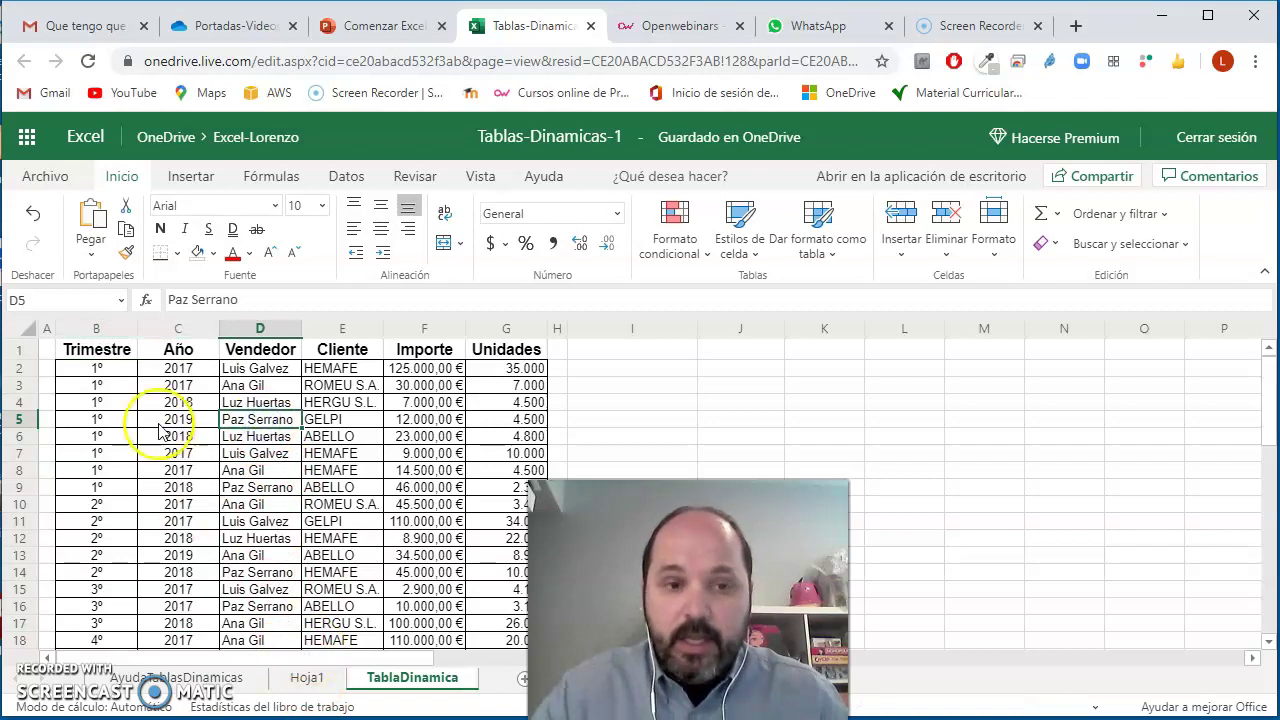
Return to the Hoja1 sheet and check each year against its record count in the pivot table
left_click(310, 677)
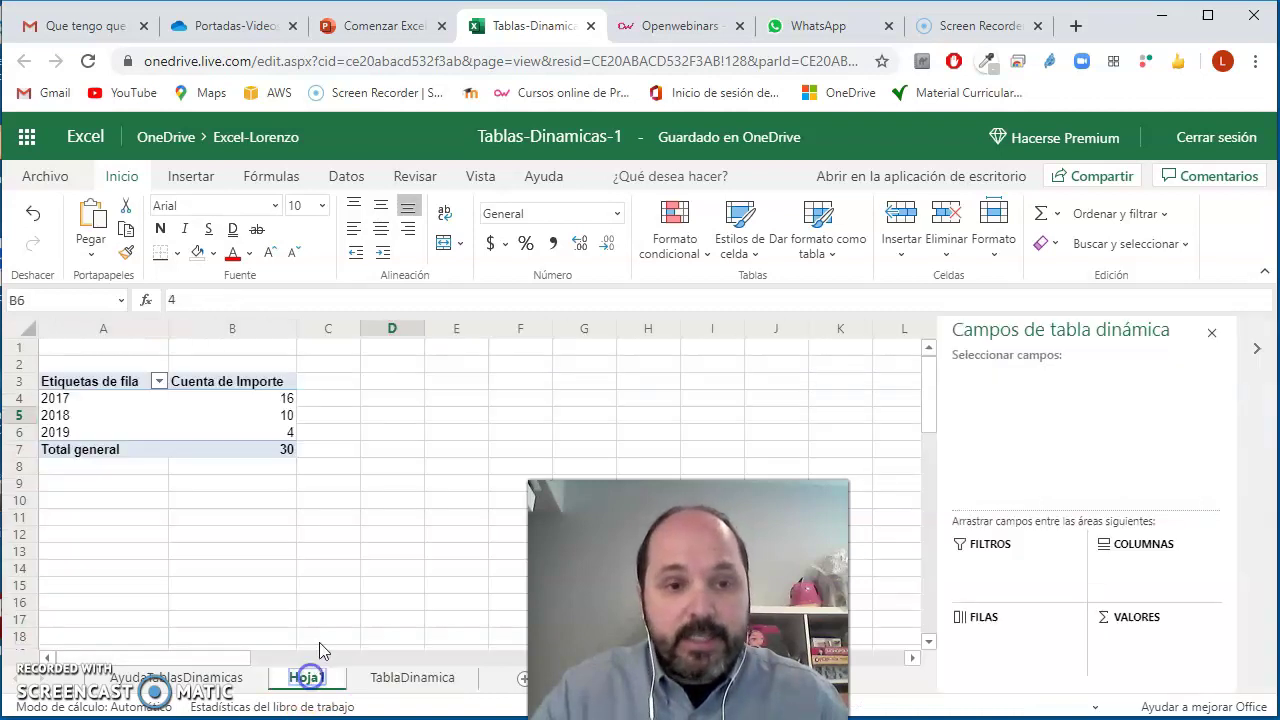
left_click(290, 398)
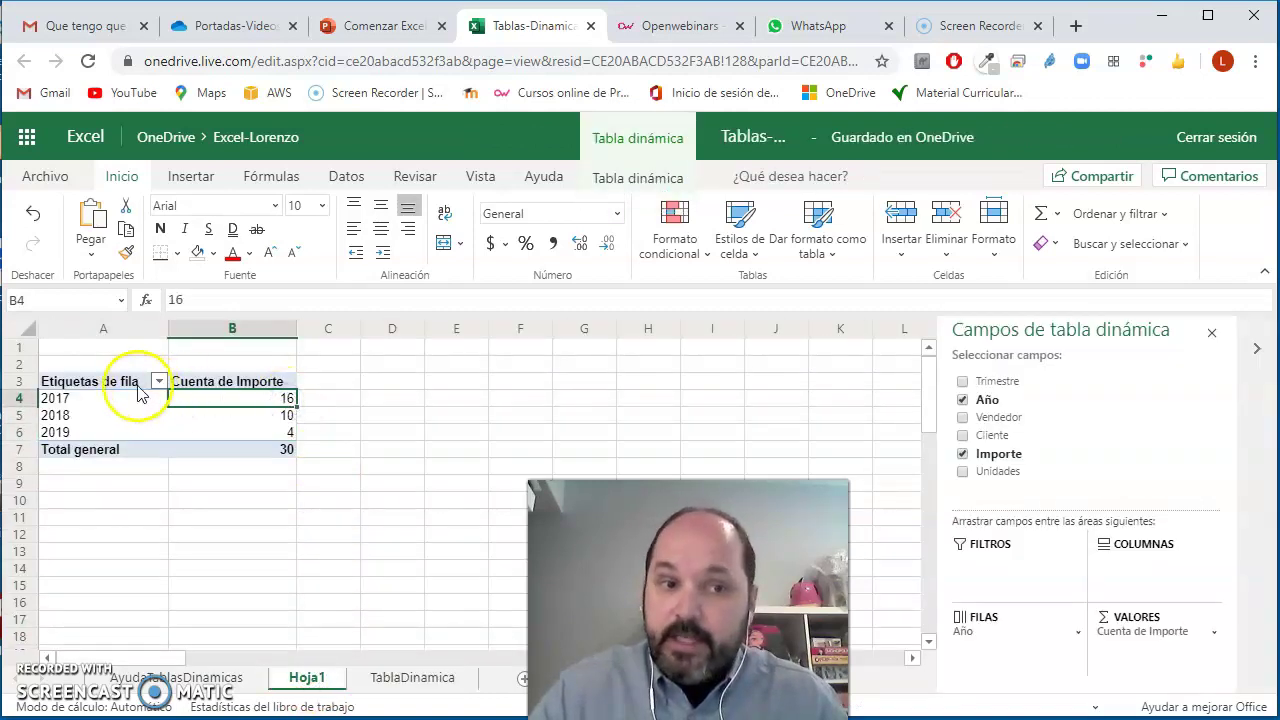
left_click(82, 400)
left_click(195, 415)
left_click(123, 416)
left_click(225, 432)
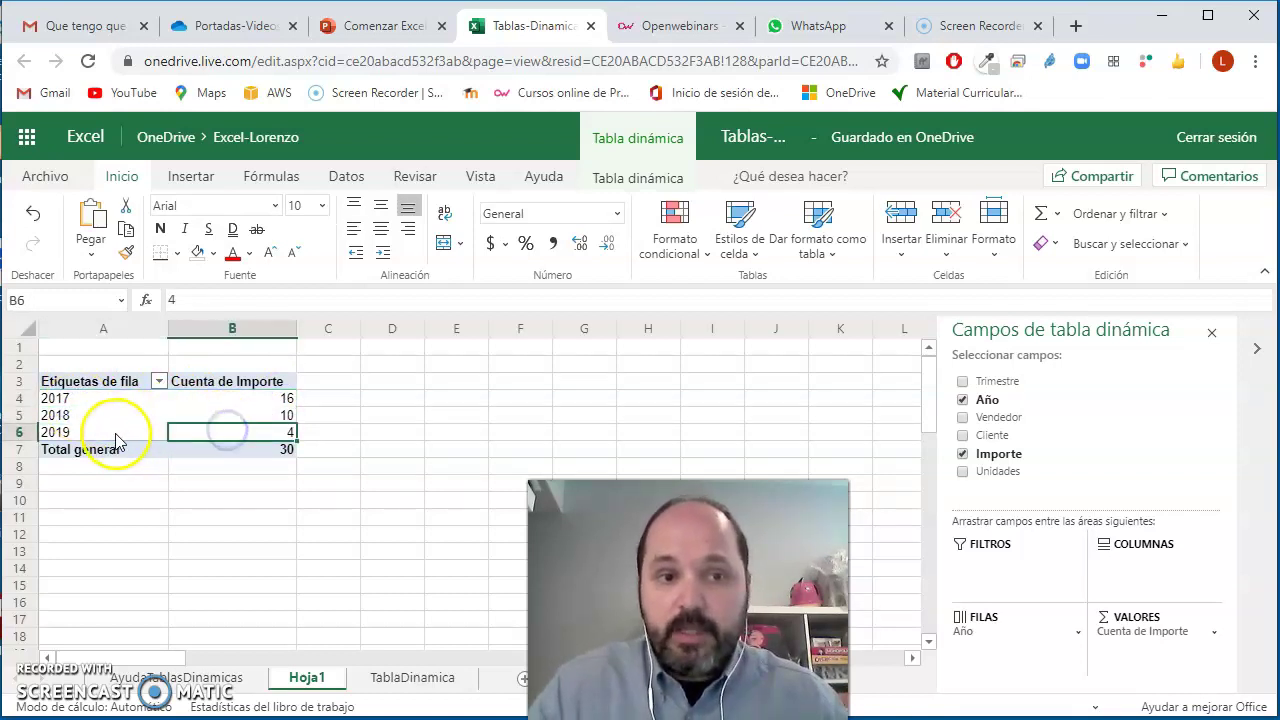
left_click(117, 436)
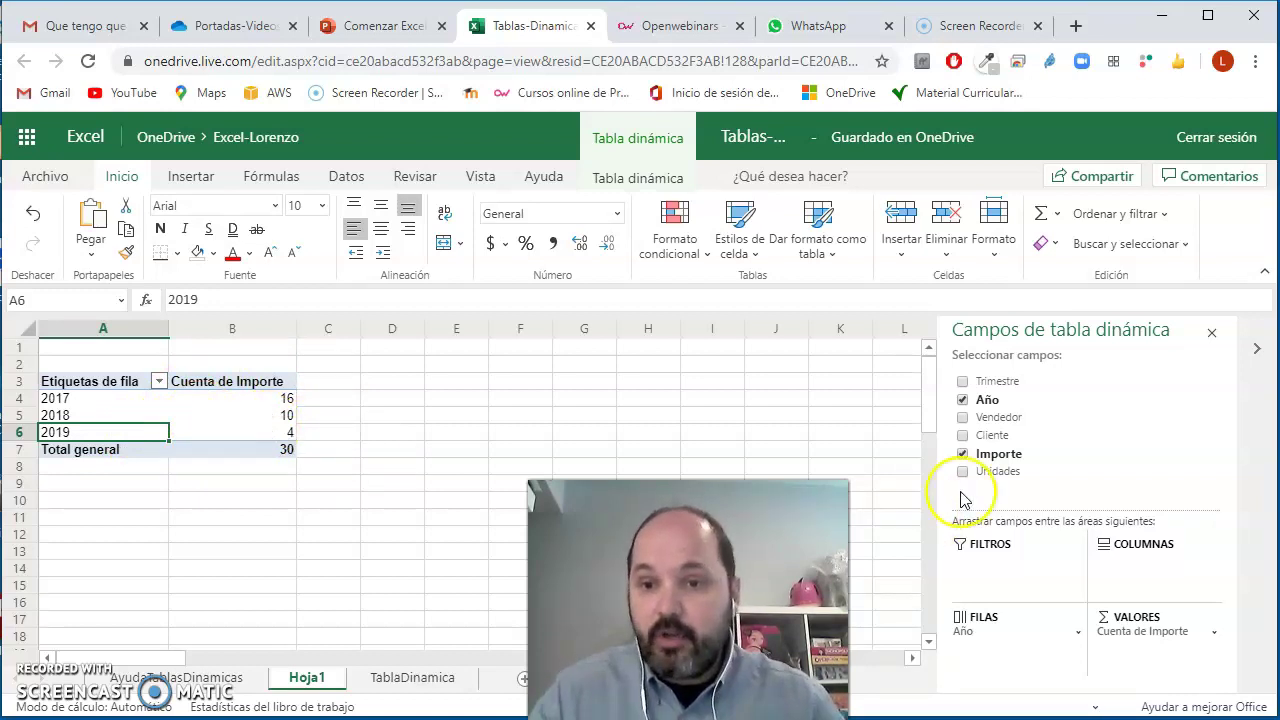
Add the Importe field to the pivot table's values area four more times, after the existing count
left_click(1020, 443)
left_click_drag(1150, 637, 1138, 634)
left_click_drag(1020, 455, 1141, 650)
left_click_drag(1022, 455, 1084, 550)
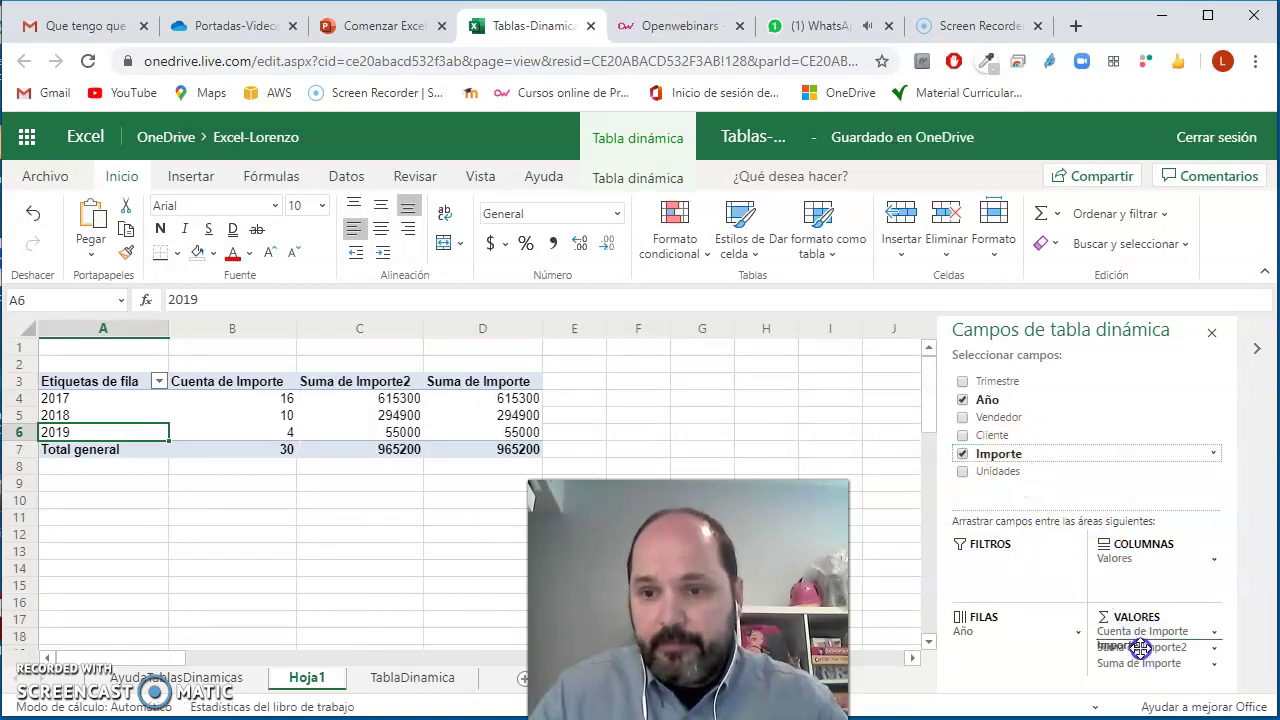
left_click_drag(1141, 648, 1141, 648)
left_click_drag(975, 454, 1082, 602)
left_click_drag(1138, 640, 1138, 640)
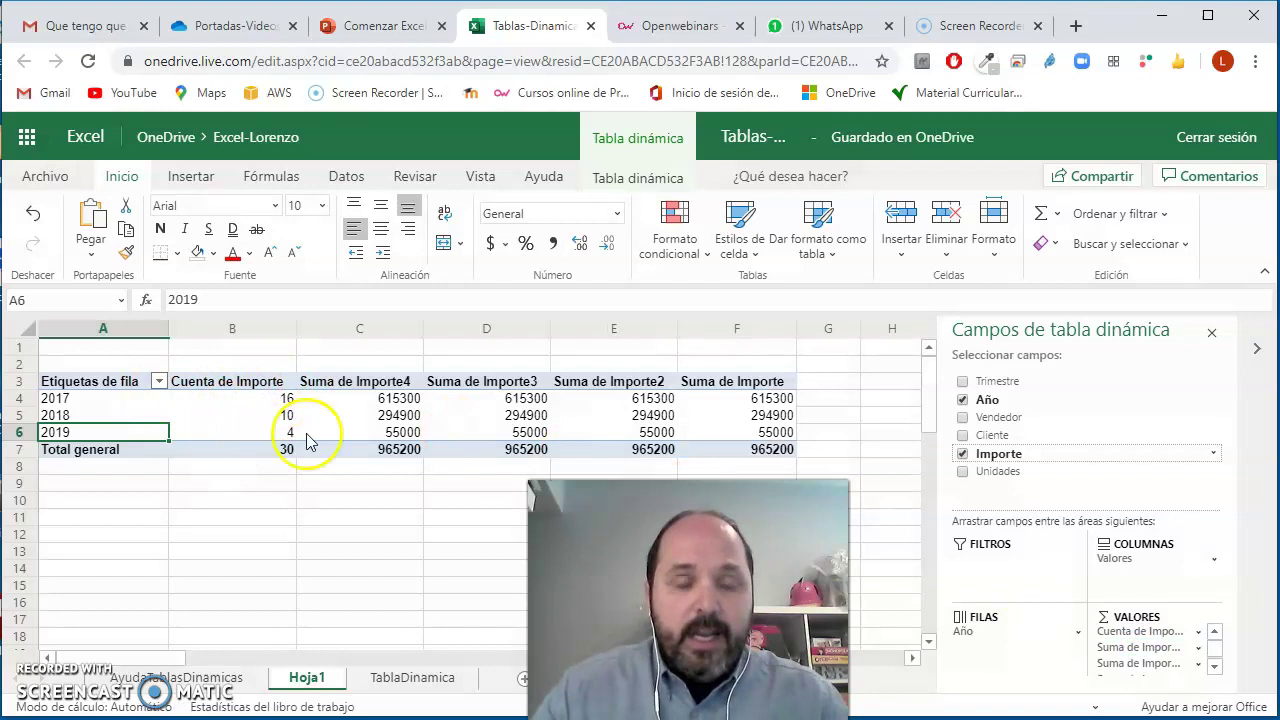
Summarize the Suma de Importe4 value field by Promedio to show the average amount per year
left_click(1214, 631)
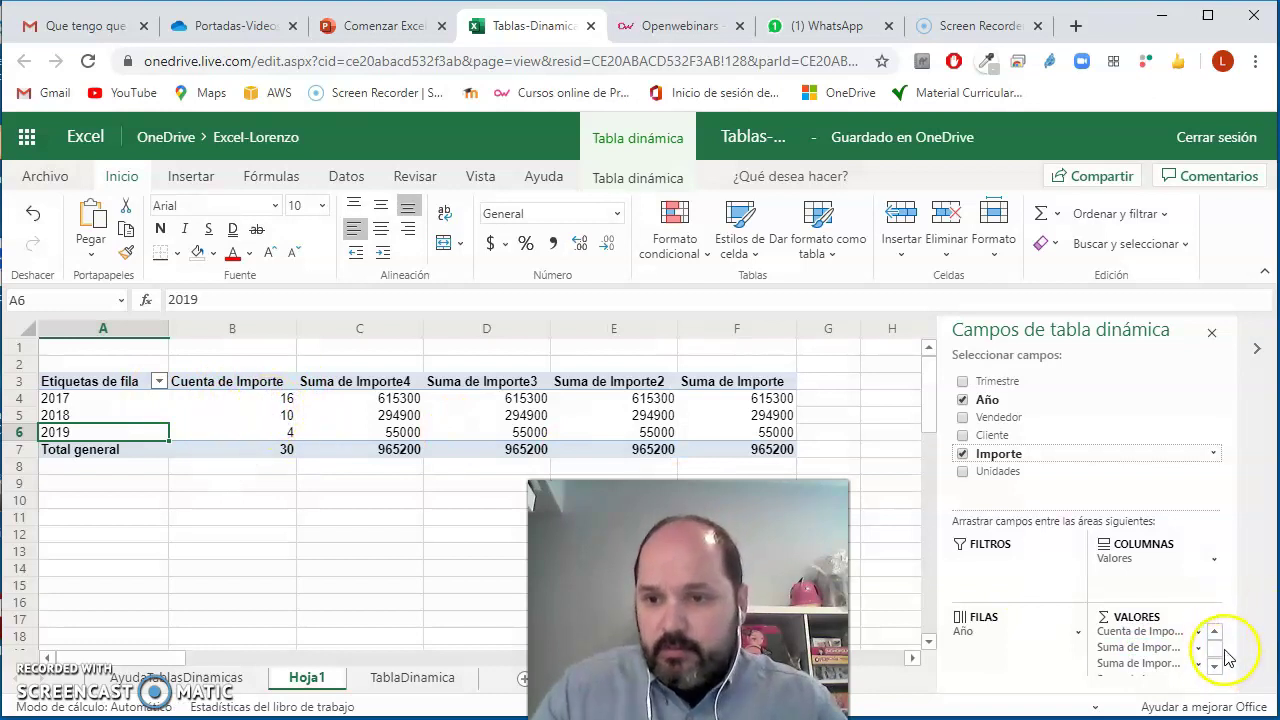
left_click(1198, 647)
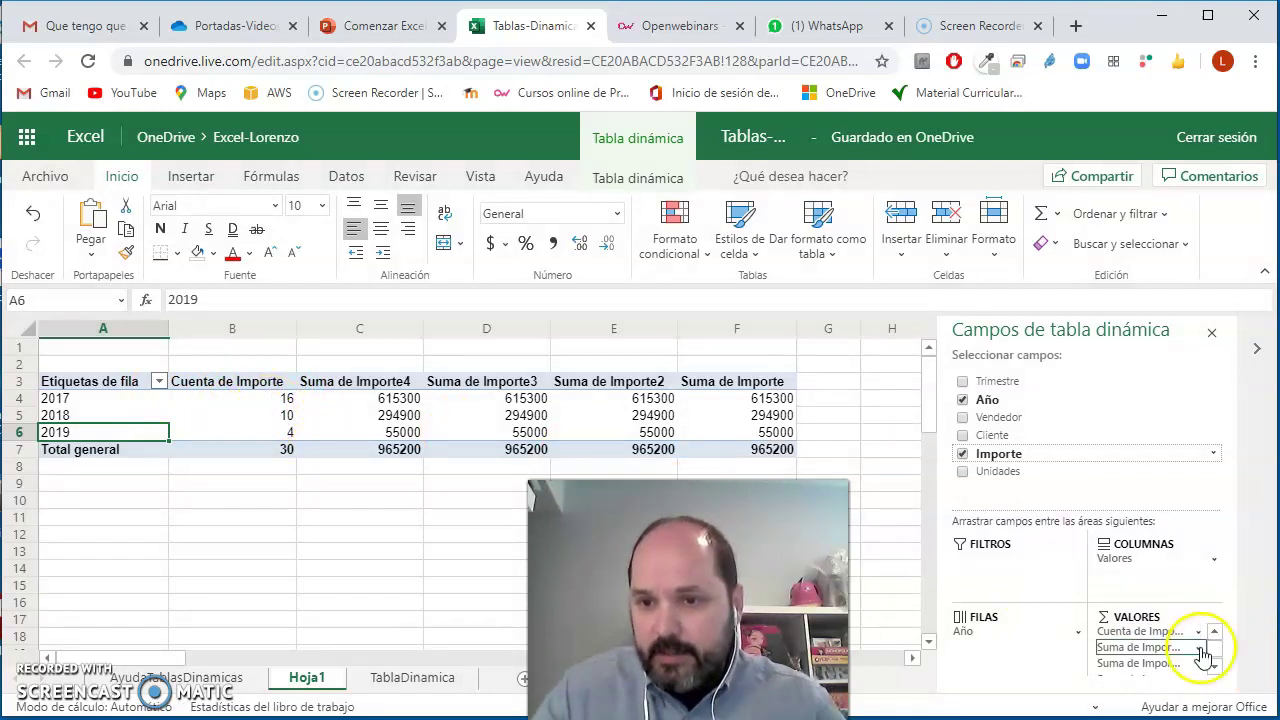
left_click(1065, 652)
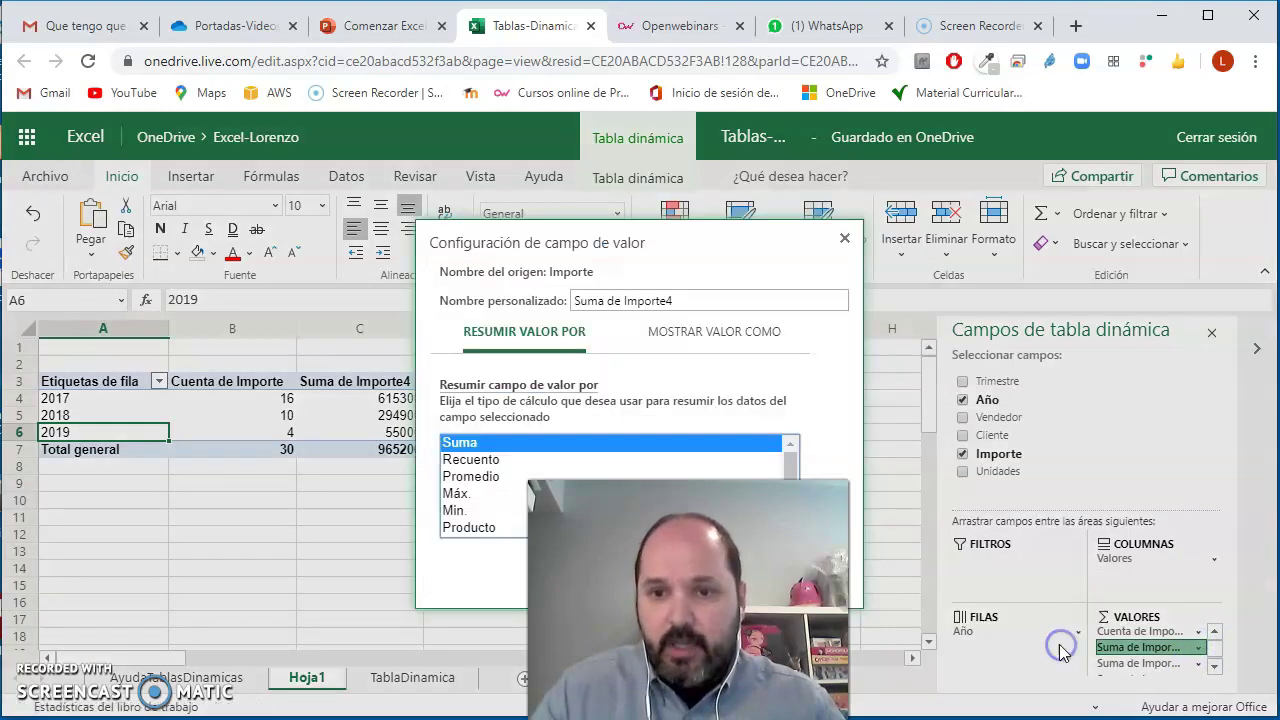
left_click_drag(688, 600, 210, 587)
left_click(475, 477)
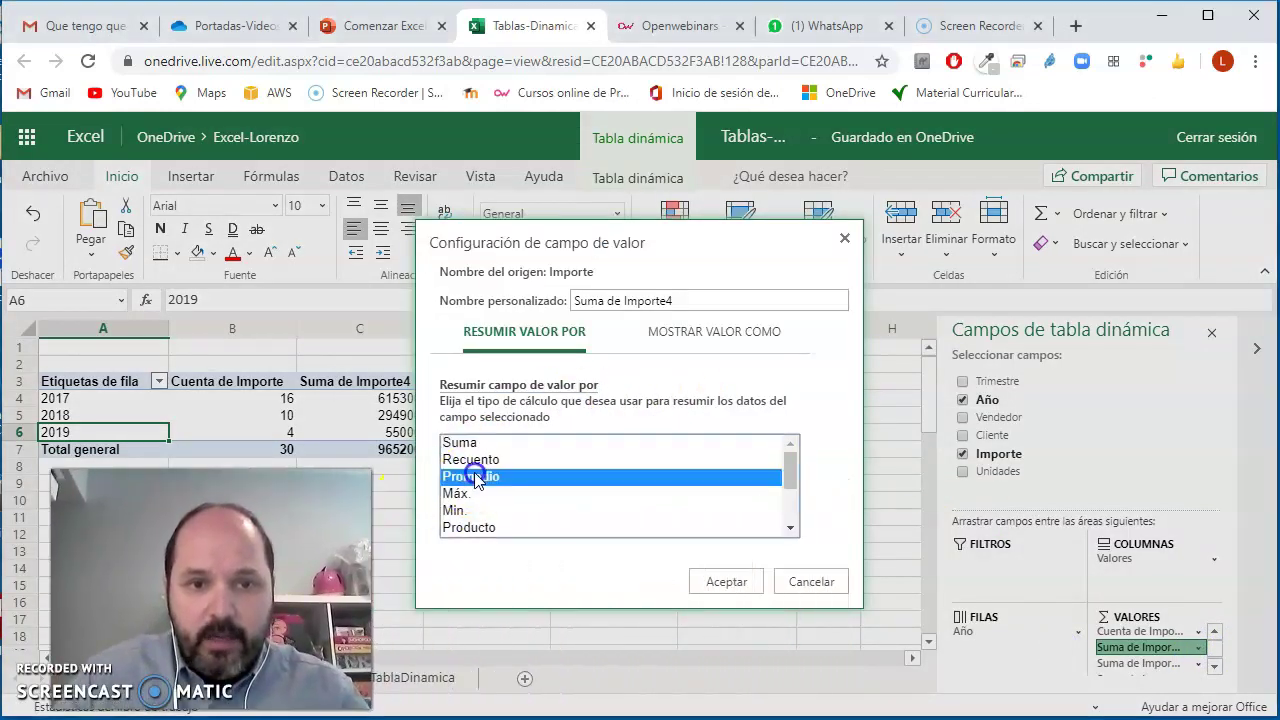
left_click(716, 581)
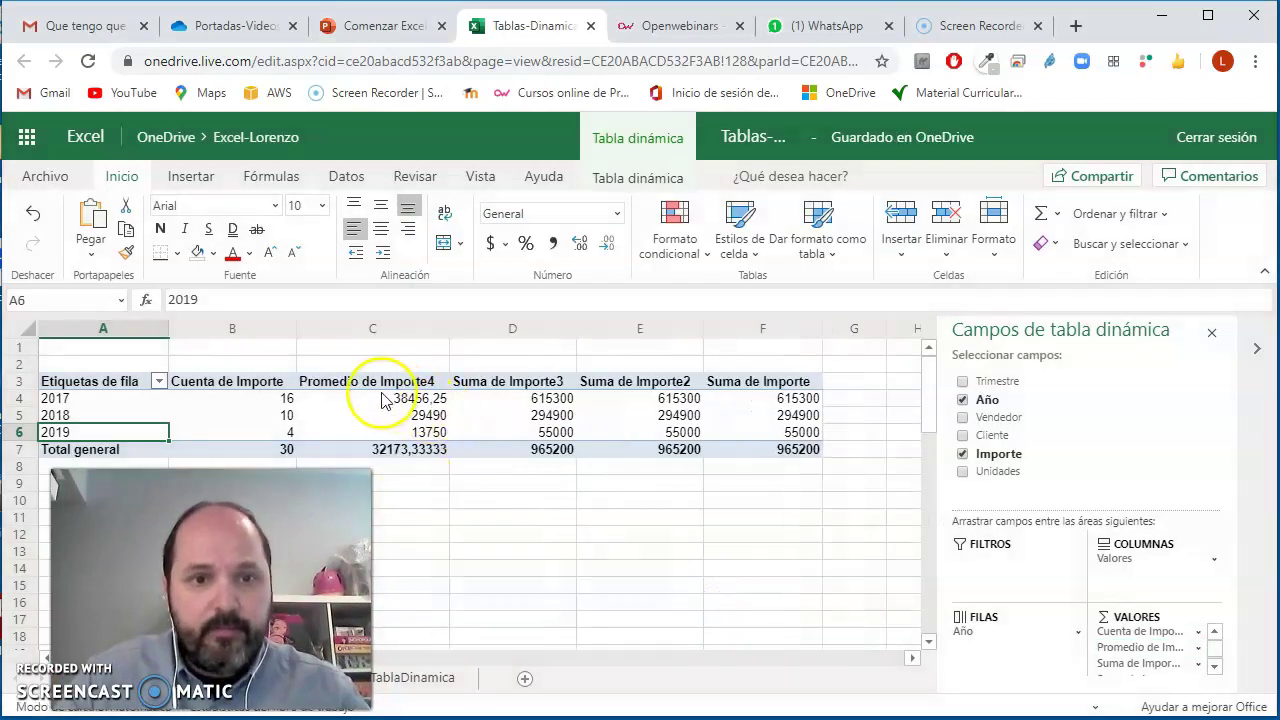
Summarize the Suma de Importe3 value field by Máx. to show the largest amount per year
left_click(1198, 663)
left_click(1020, 666)
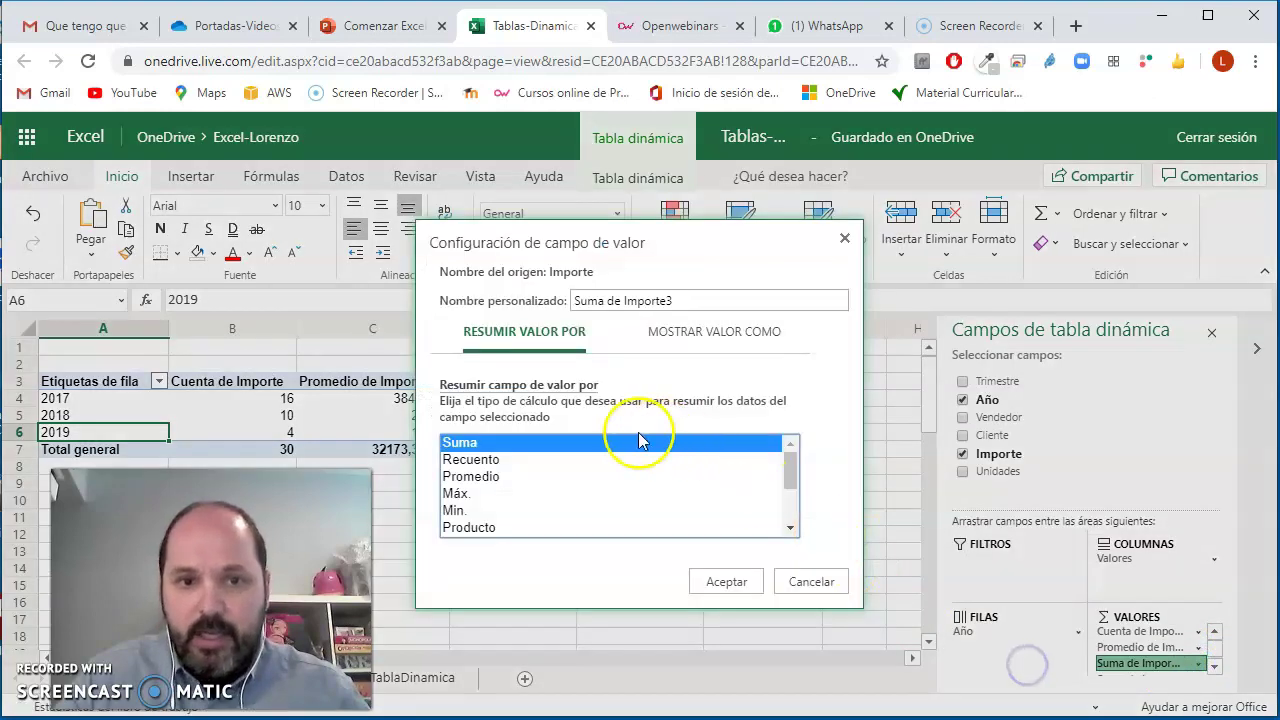
left_click(470, 493)
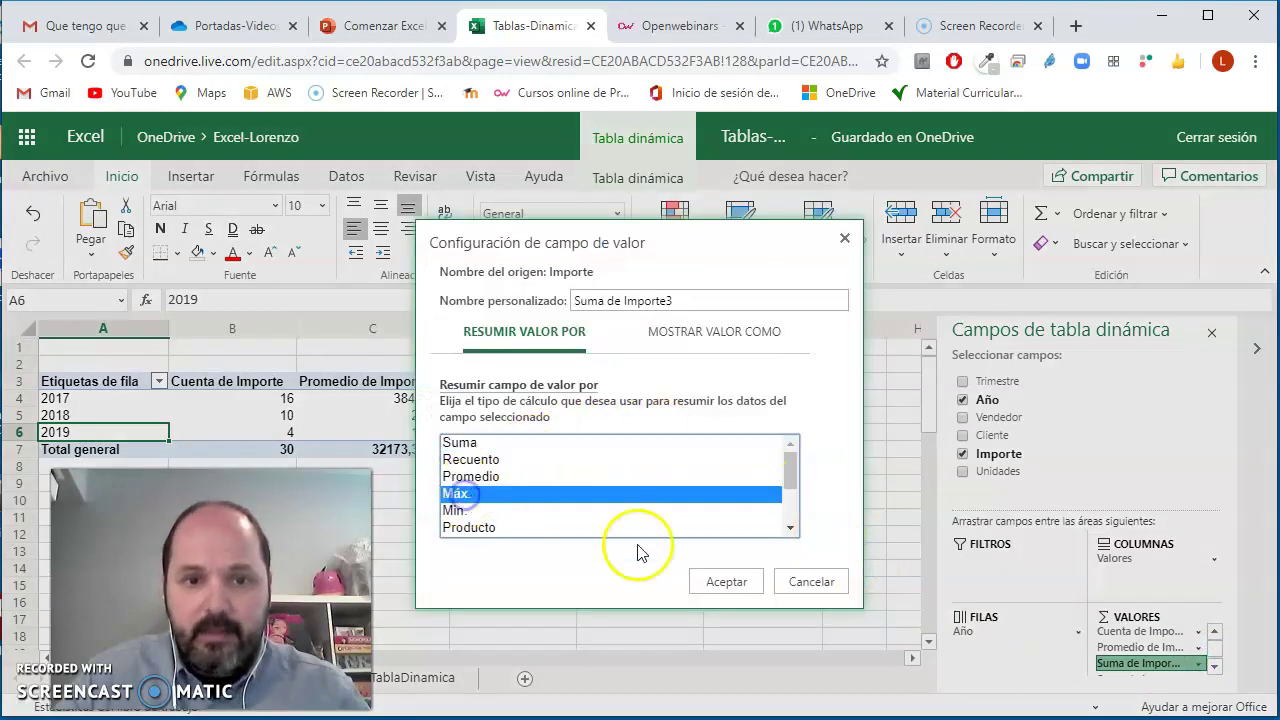
left_click(735, 581)
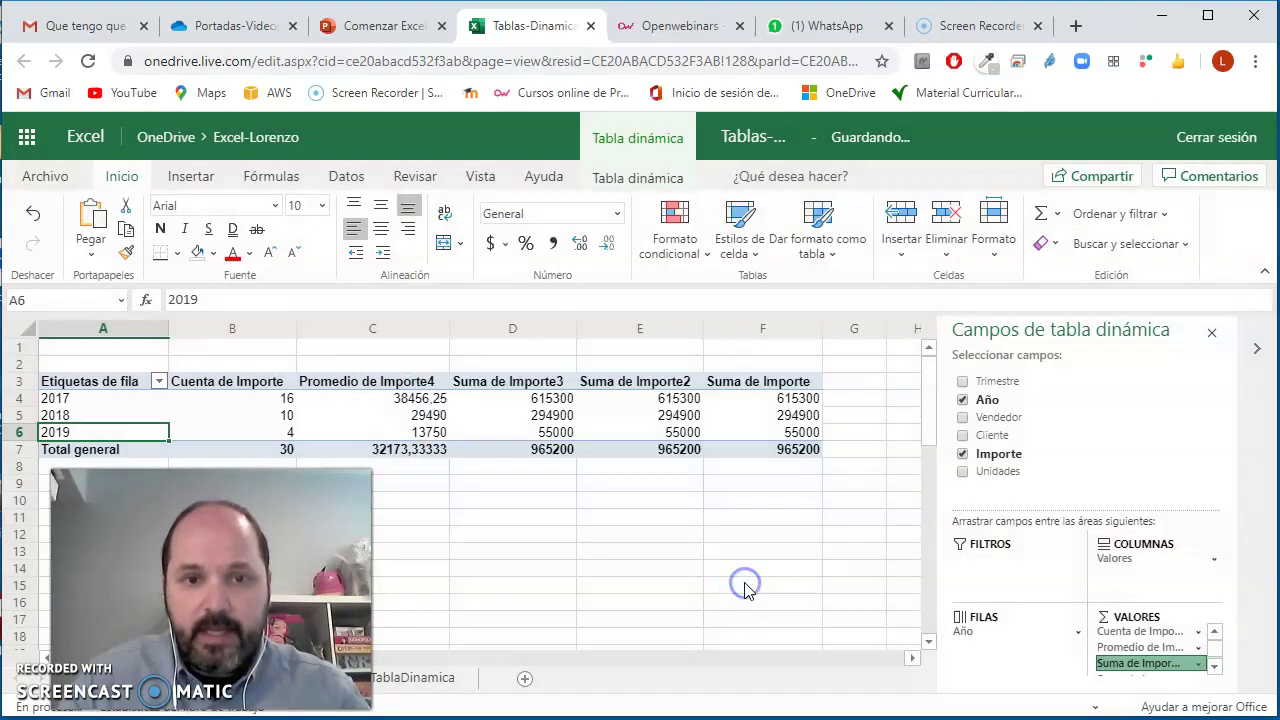
Summarize the Suma de Importe2 value field by Mín. to show the smallest amount per year
left_click(1214, 668)
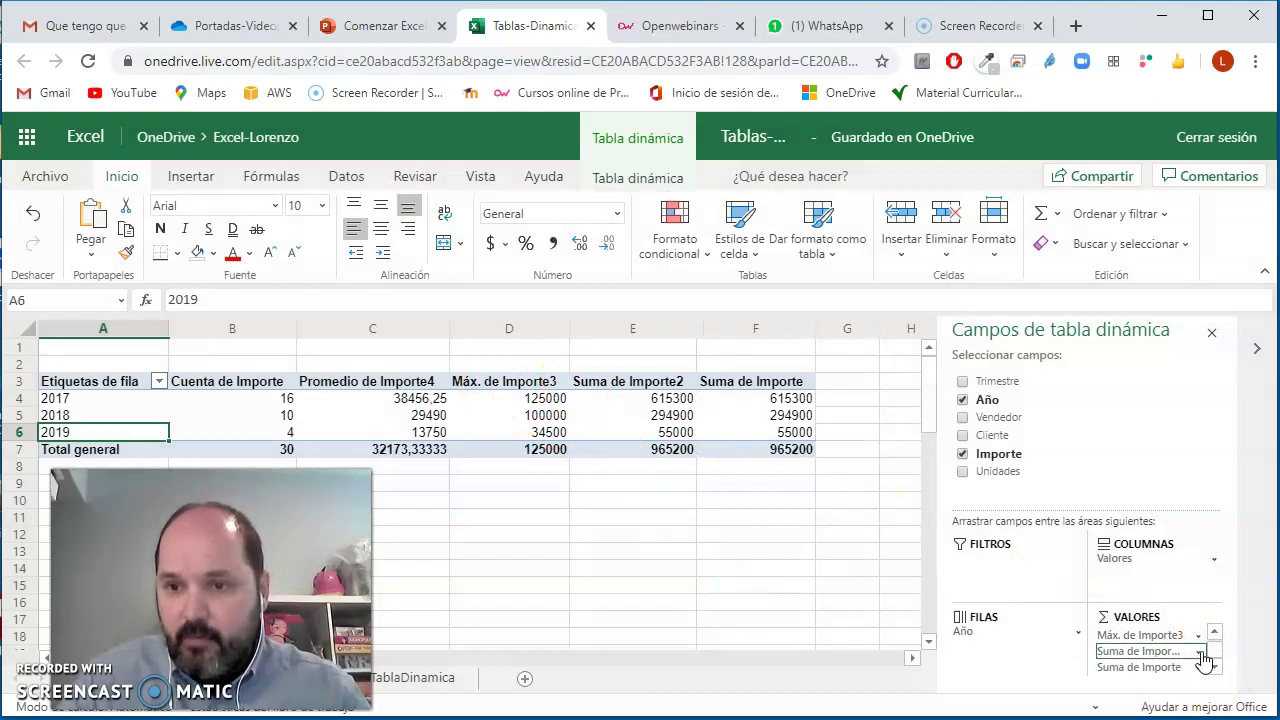
left_click(1201, 653)
left_click(1028, 645)
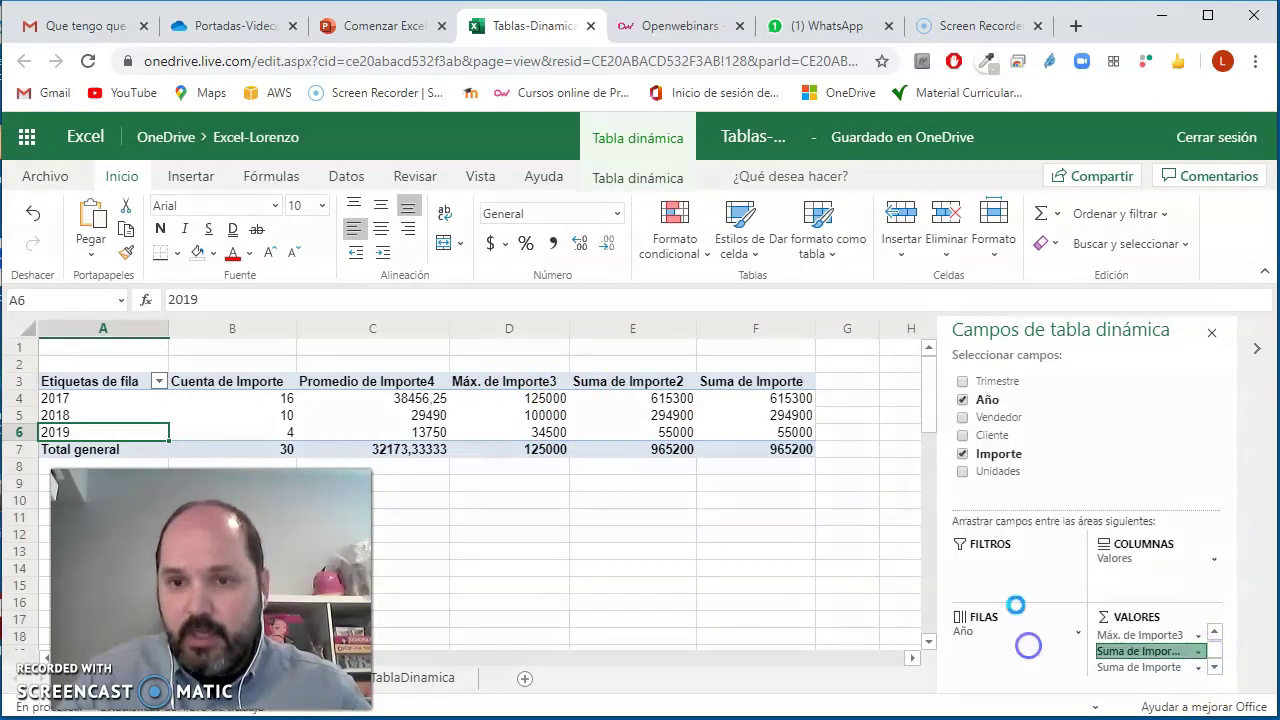
left_click(455, 510)
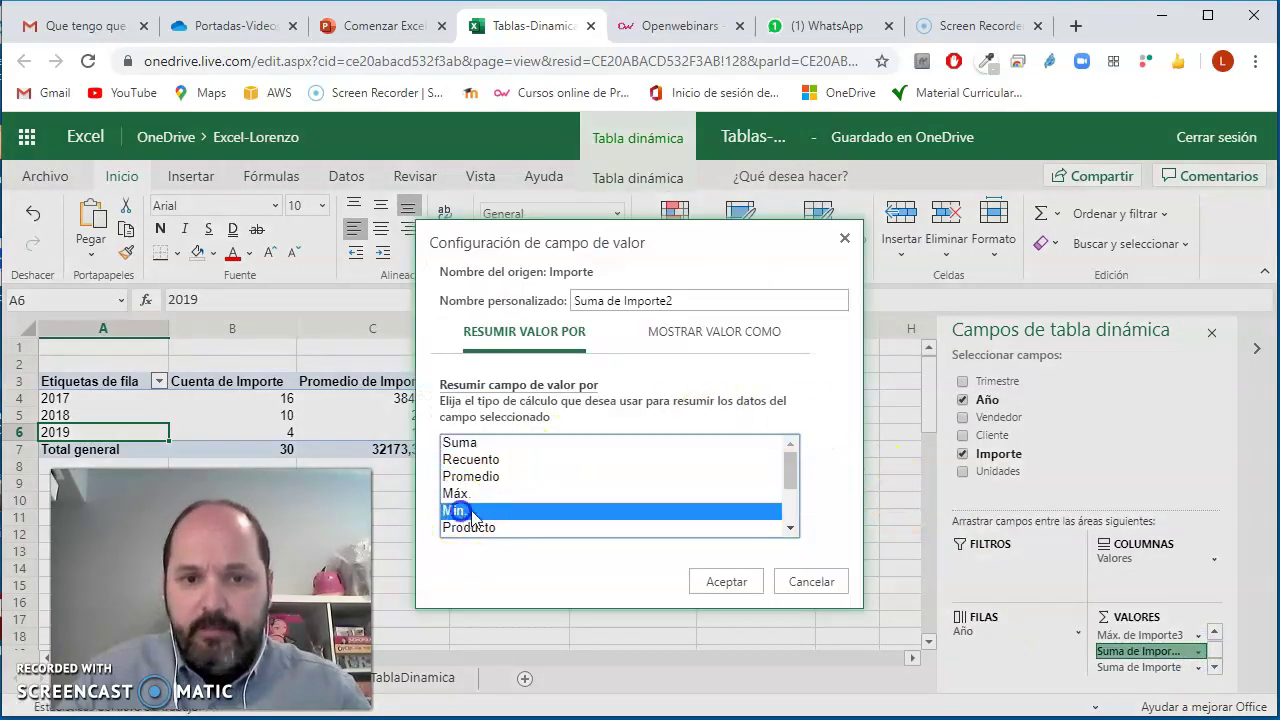
left_click(728, 582)
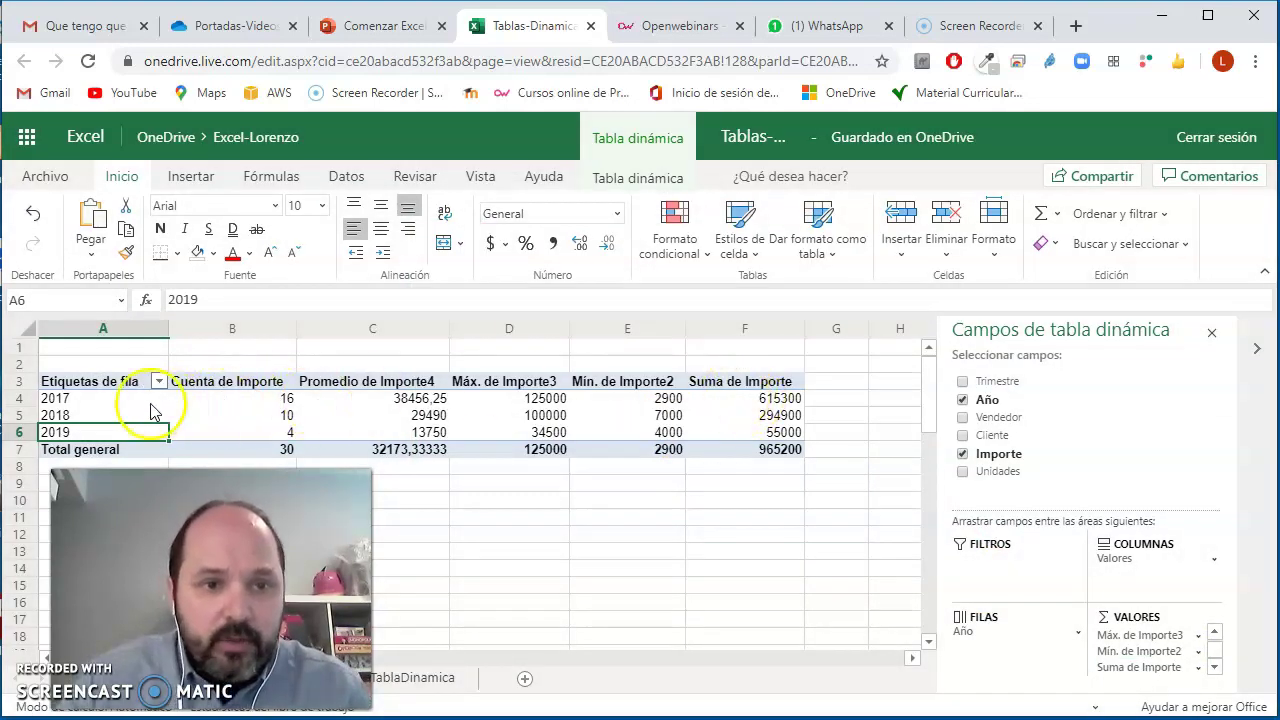
Examine the 2017 row's sum, minimum, maximum, count and average of Importe in the pivot table
left_click_drag(90, 400, 778, 414)
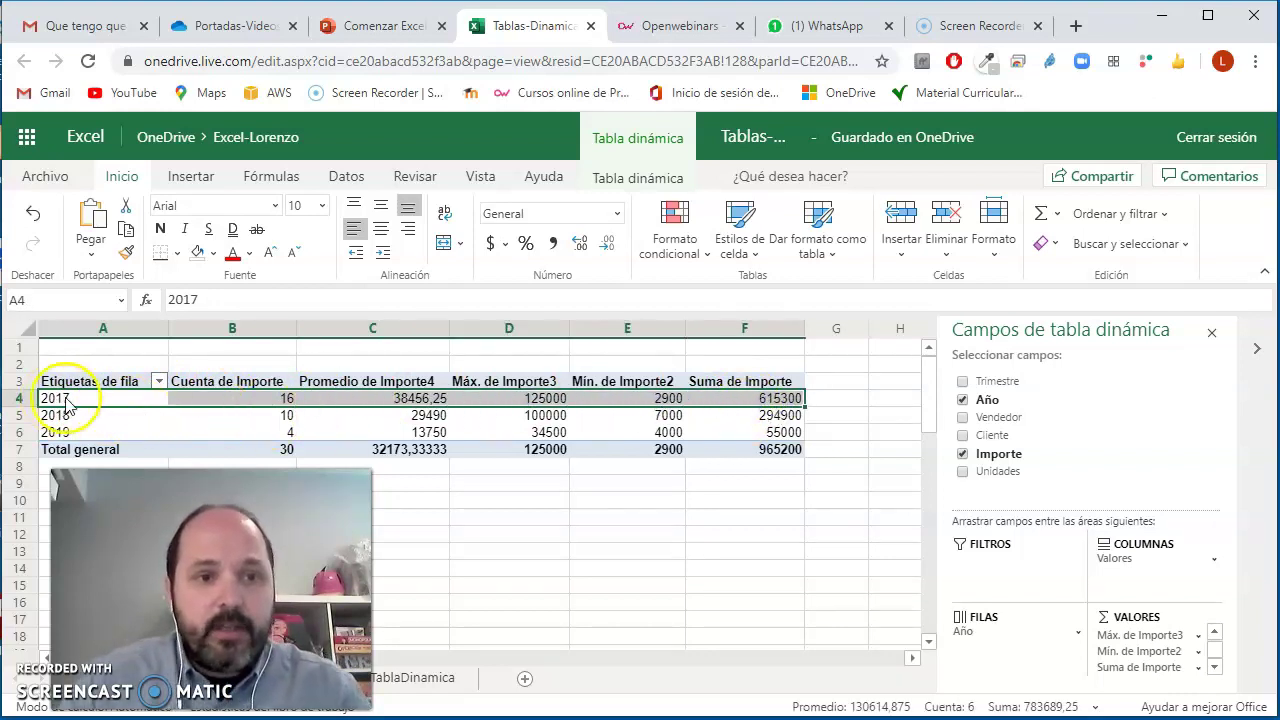
left_click(770, 402)
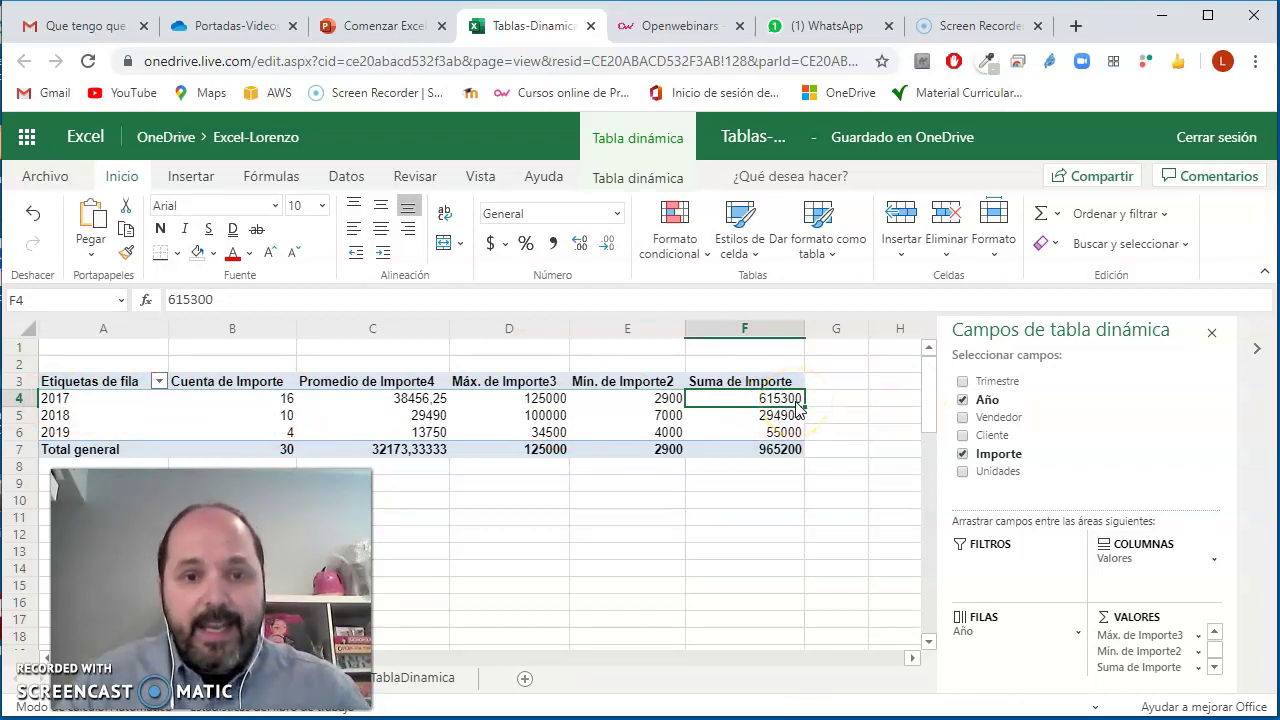
left_click(647, 402)
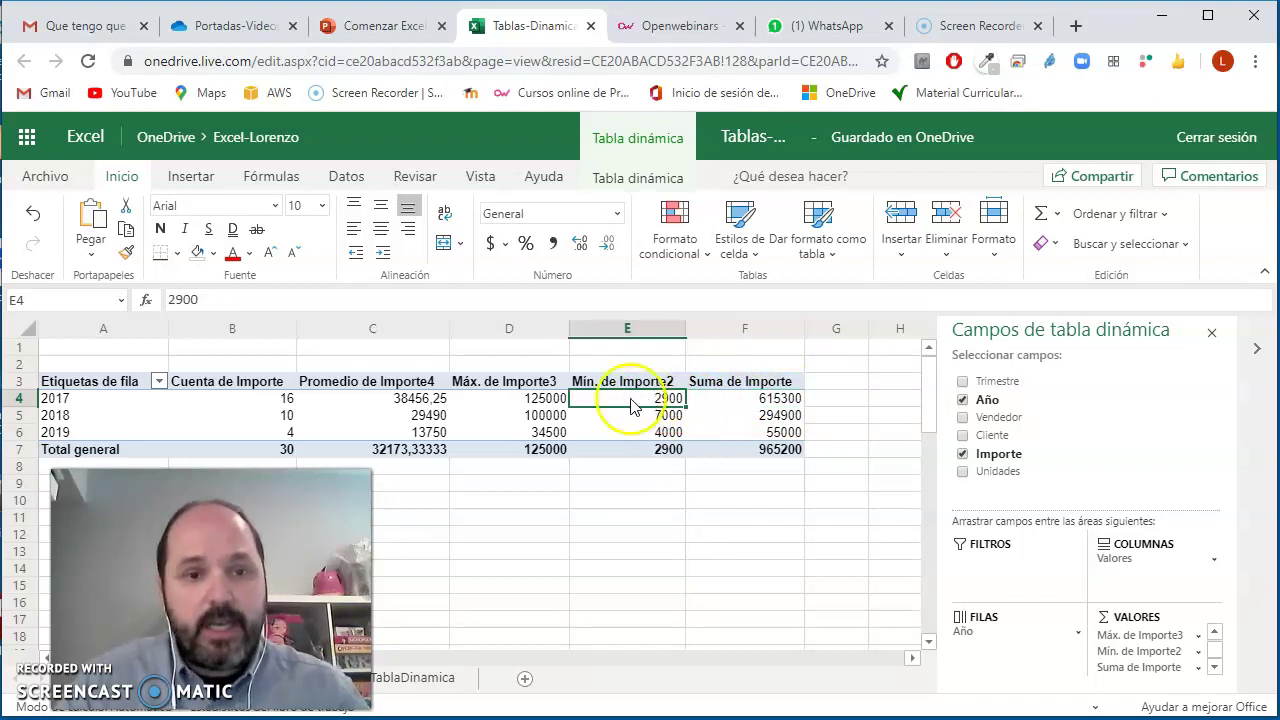
left_click(506, 400)
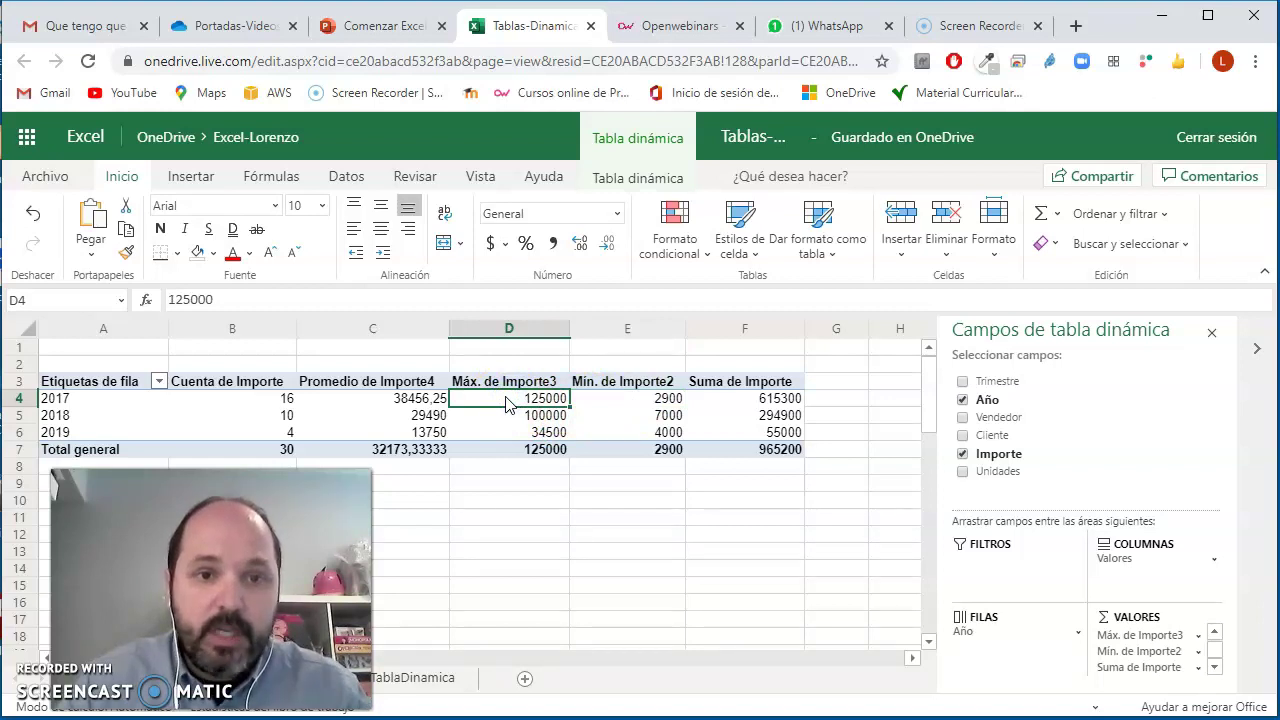
left_click(262, 402)
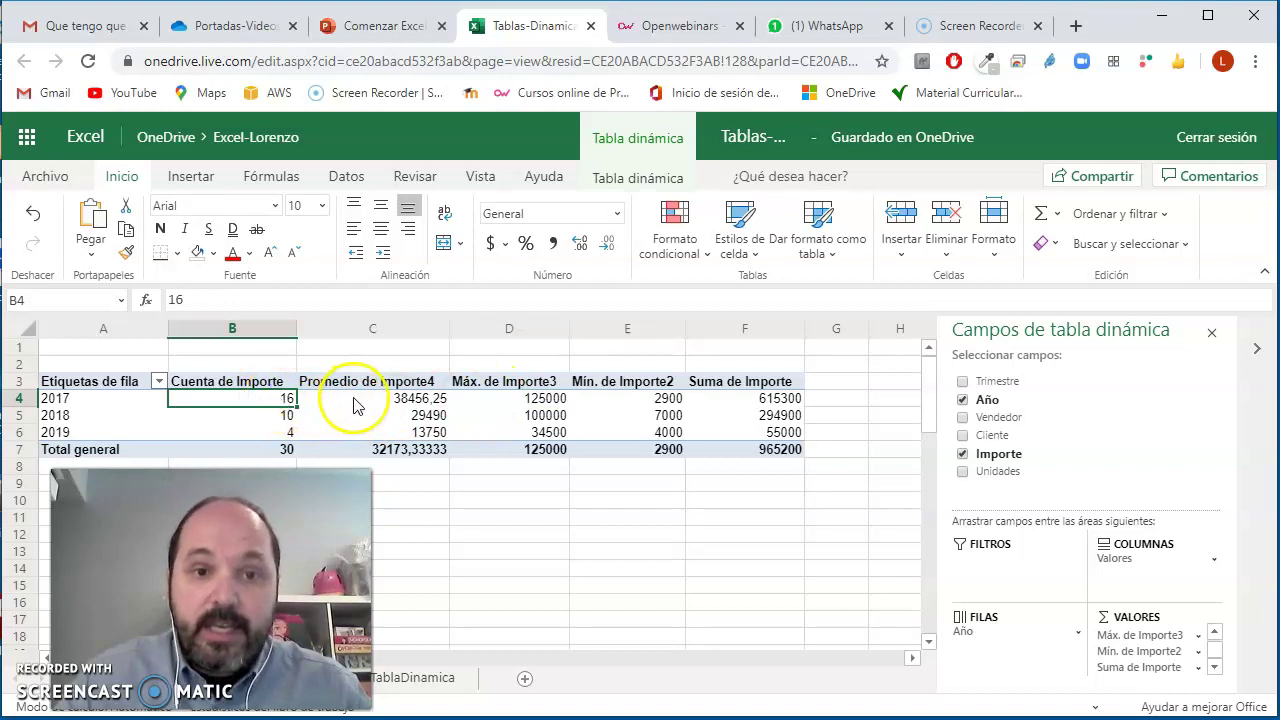
left_click(778, 401)
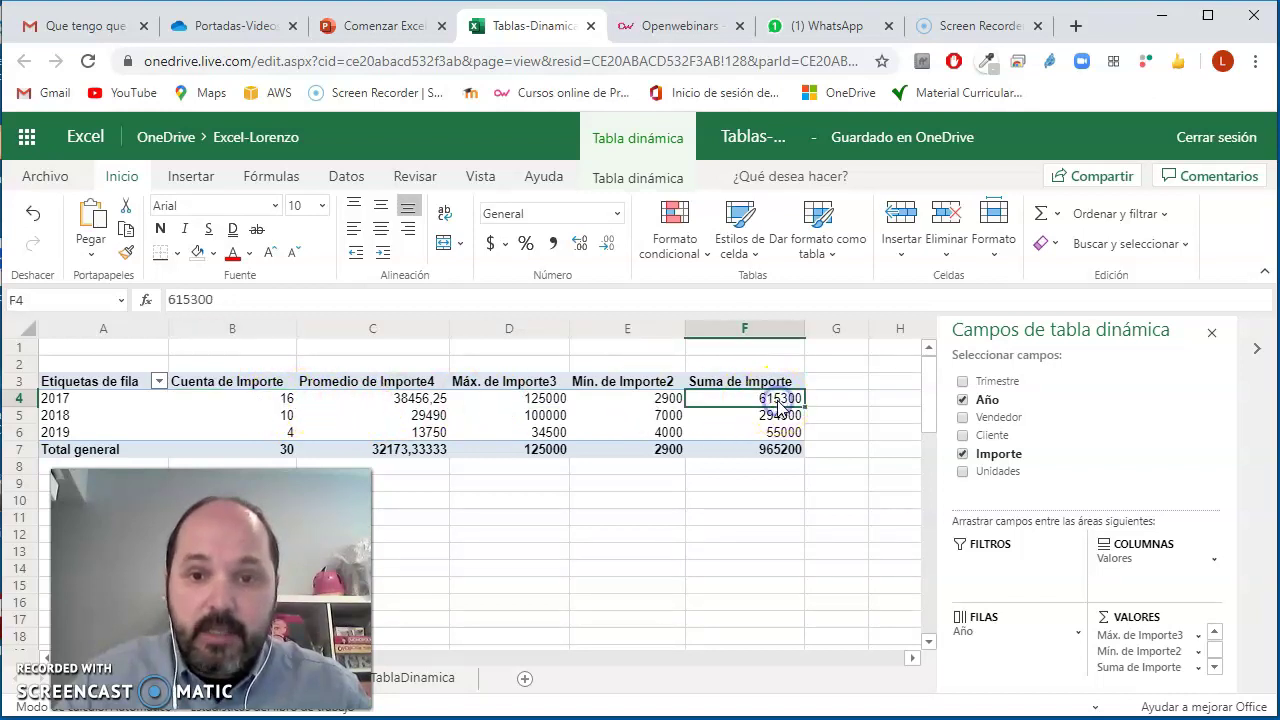
left_click(367, 401)
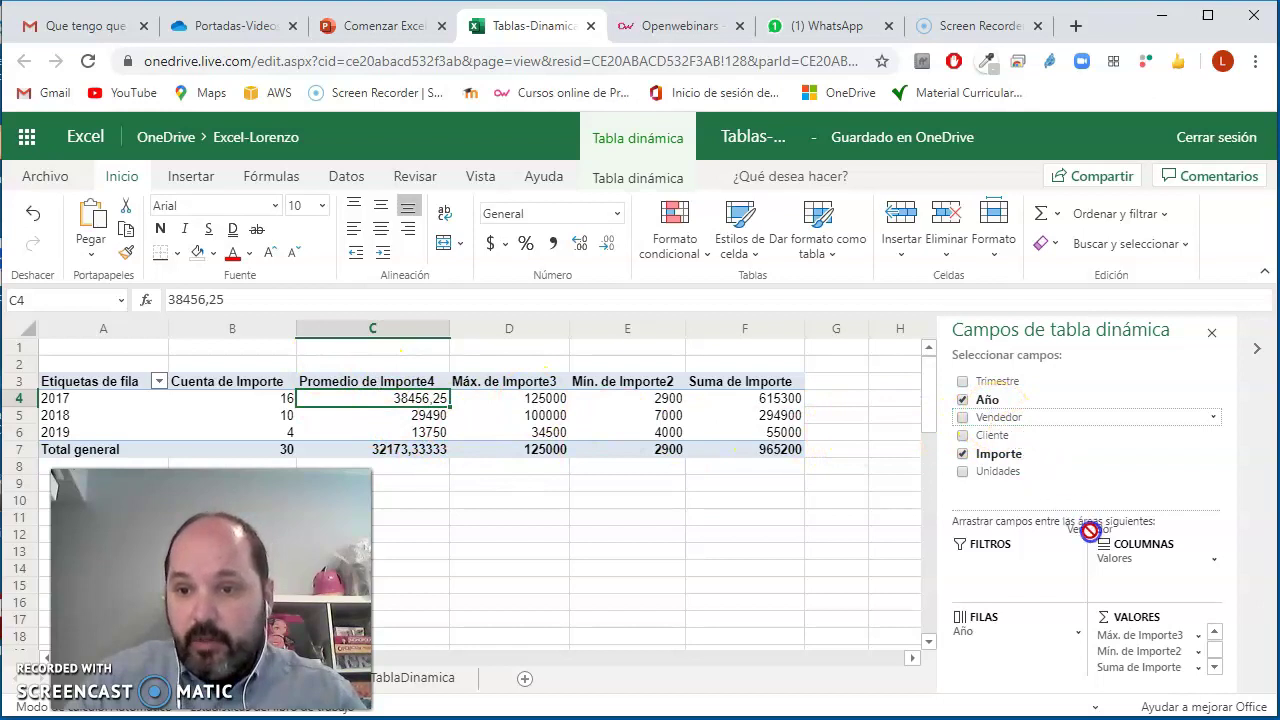
Add the Vendedor field to the columns area to split the calculations by salesperson, and move it to the filters area
left_click_drag(1127, 559, 1128, 561)
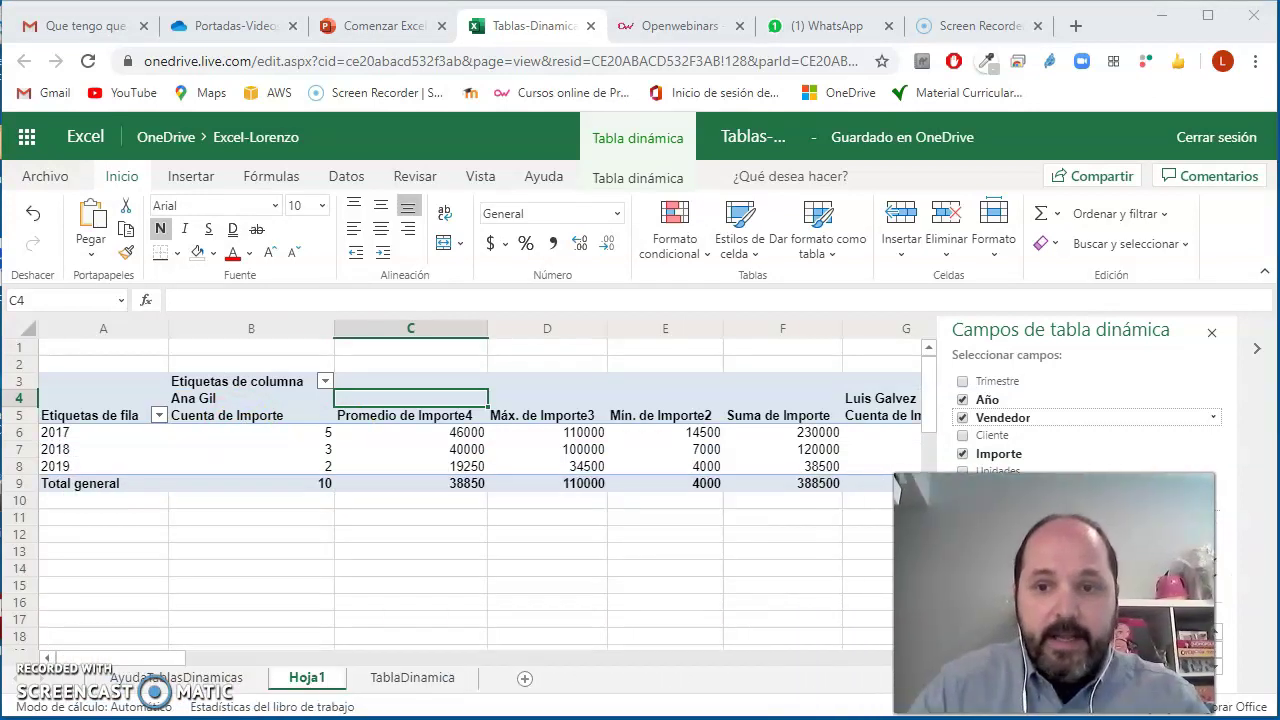
left_click_drag(212, 403, 670, 470)
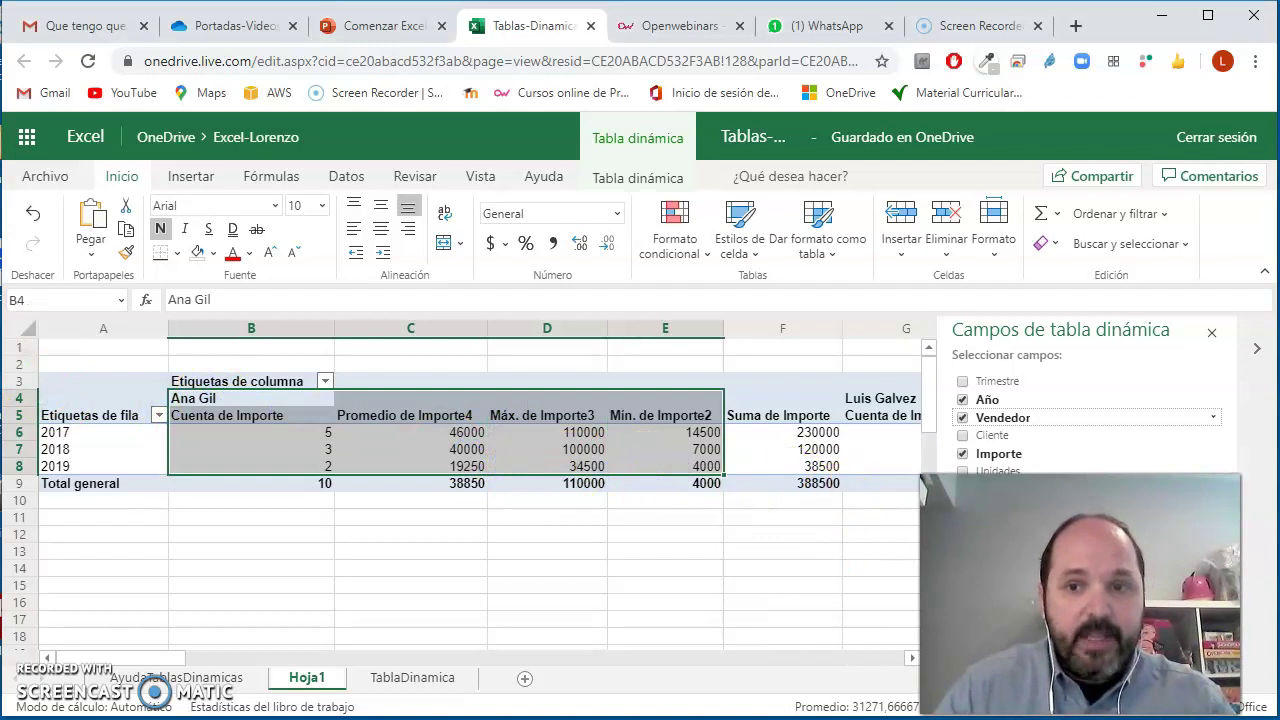
left_click_drag(1112, 558, 1030, 562)
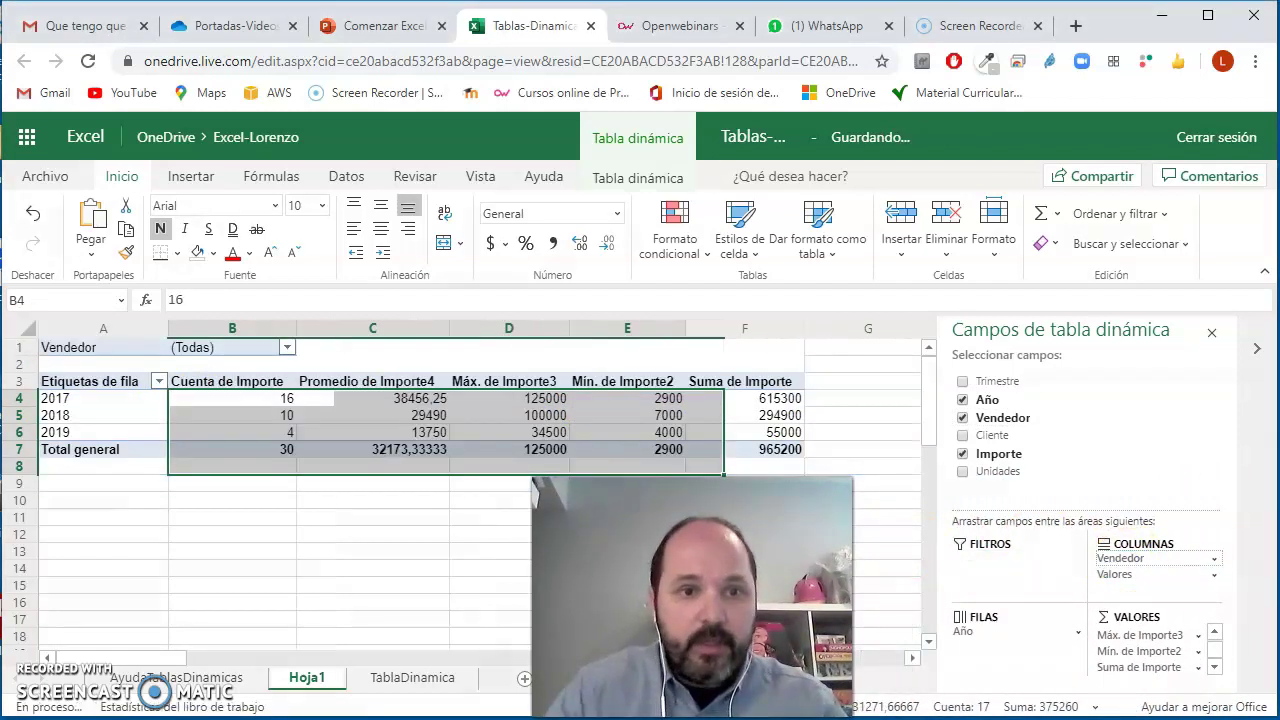
left_click(394, 537)
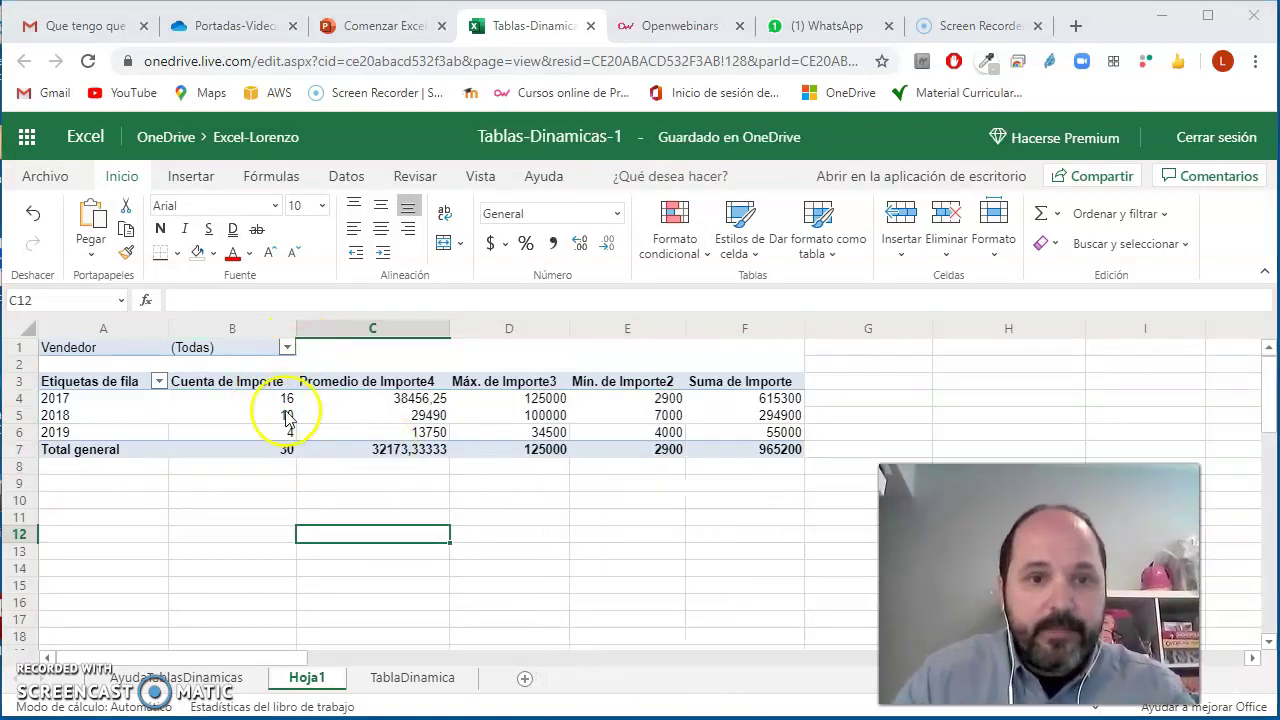
Filter the pivot table by Vendedor so that only the last salesperson in the list is included
left_click(287, 348)
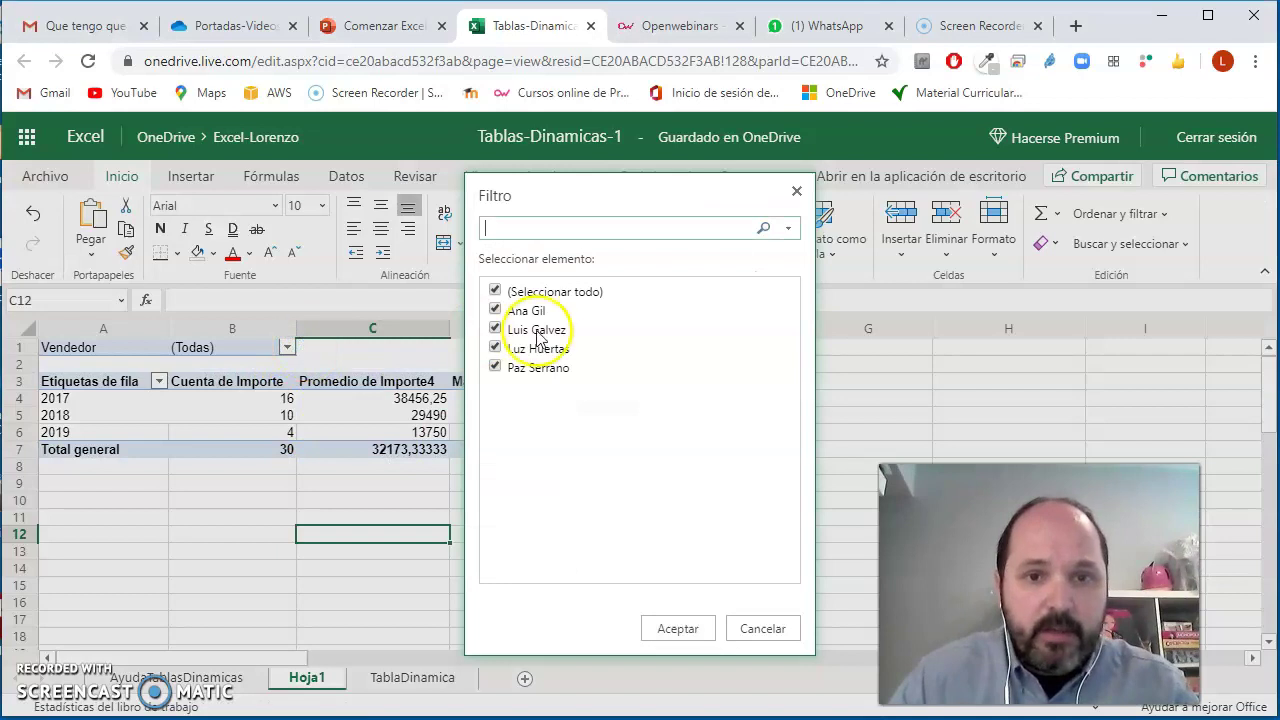
left_click(505, 292)
left_click(500, 367)
left_click(678, 628)
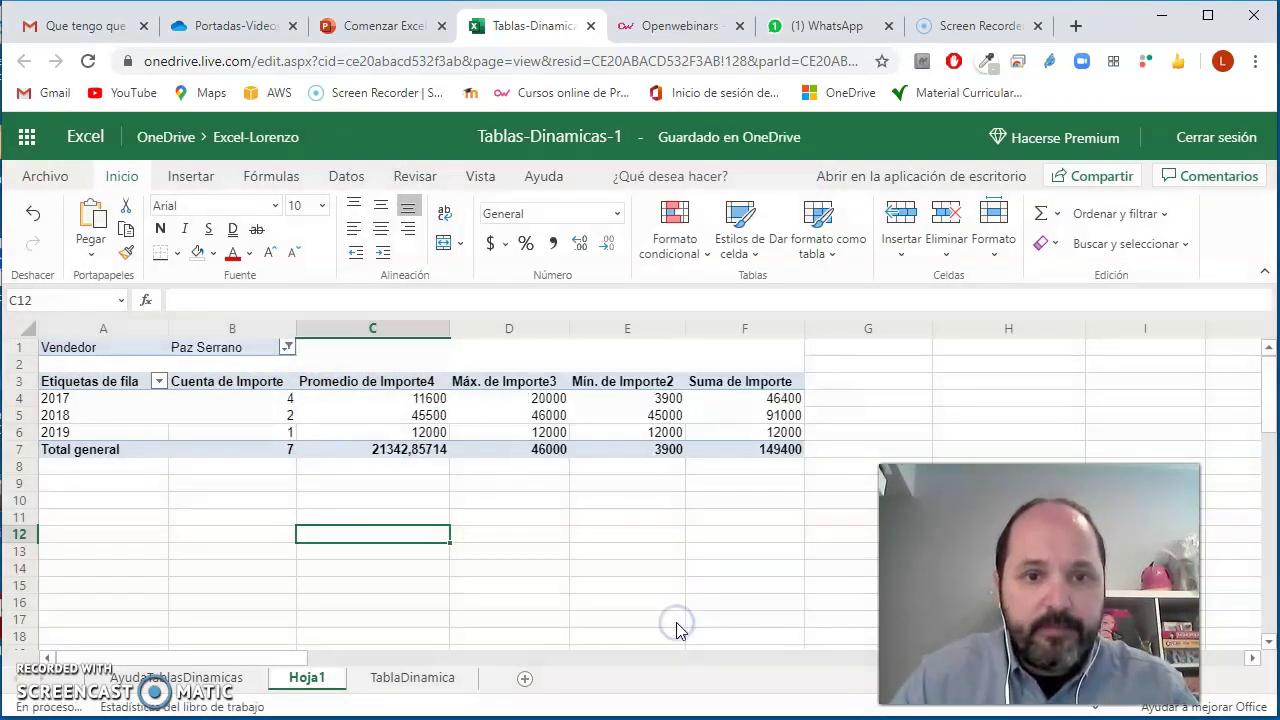
Review each calculation column for the three years and the salesperson chosen in the Vendedor filter
left_click_drag(745, 408, 749, 434)
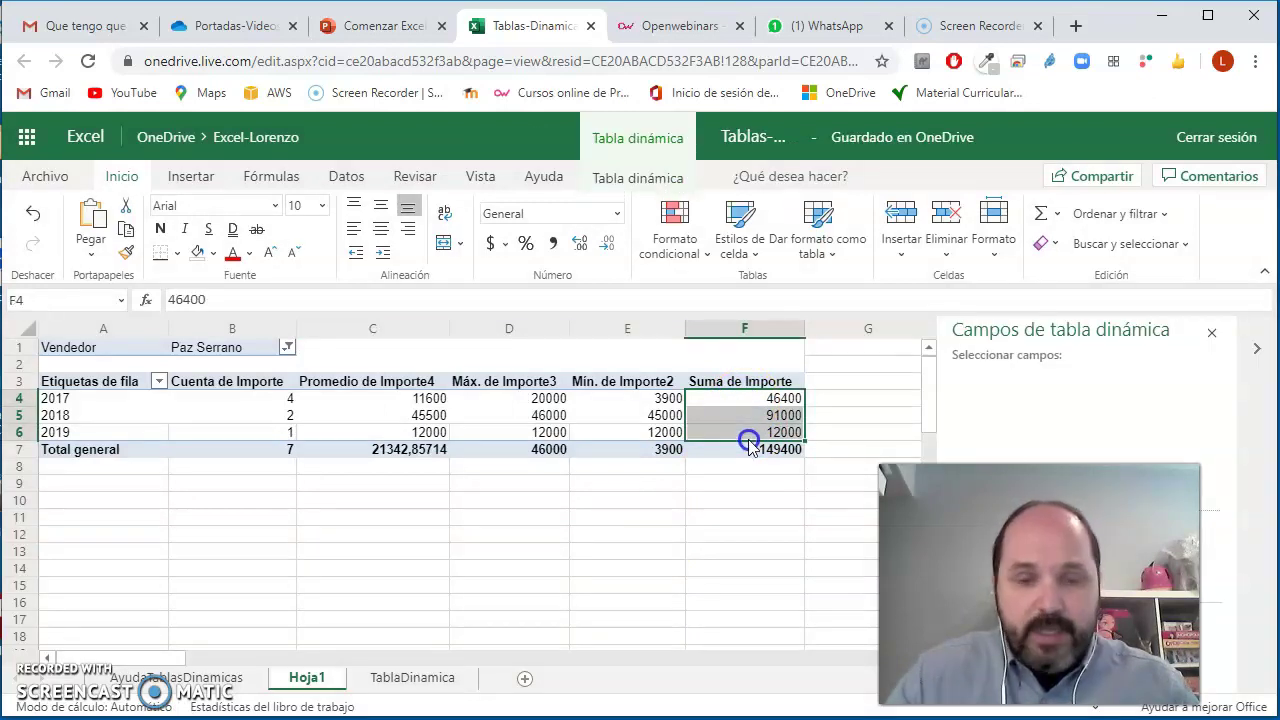
left_click_drag(649, 401, 650, 428)
left_click_drag(509, 398, 509, 430)
left_click_drag(386, 398, 400, 435)
left_click_drag(230, 400, 240, 432)
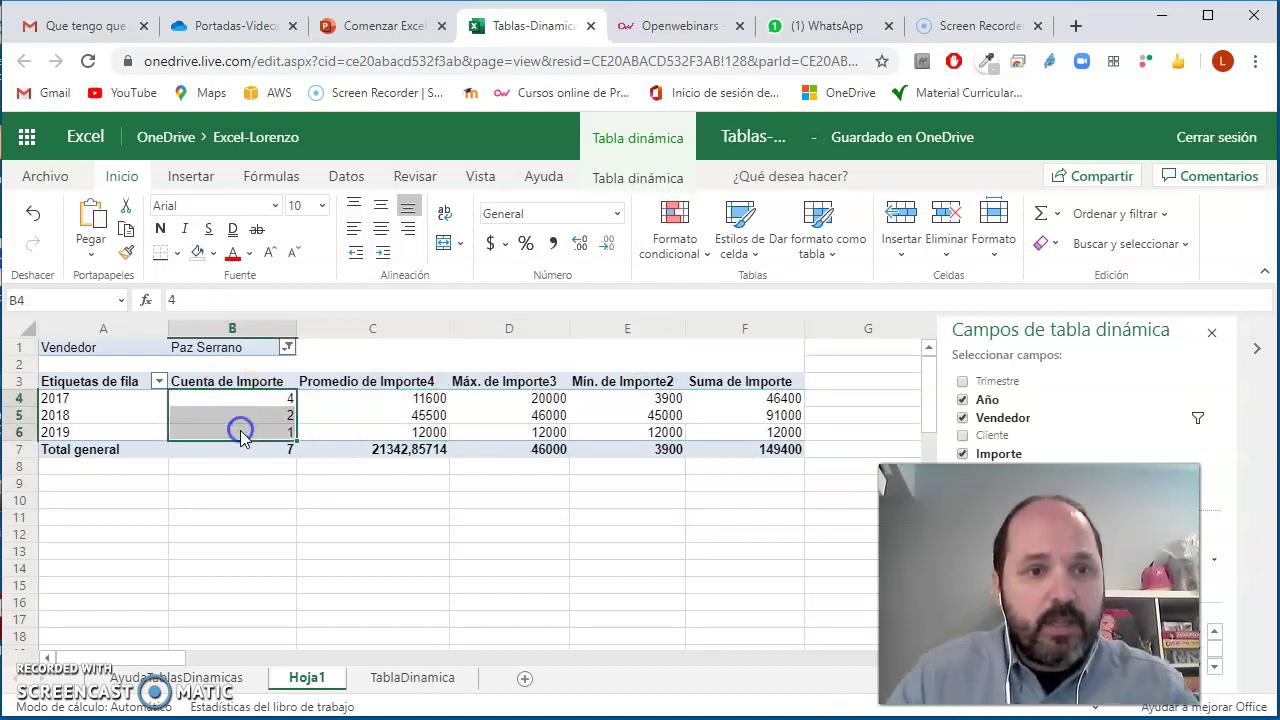
left_click_drag(100, 399, 115, 432)
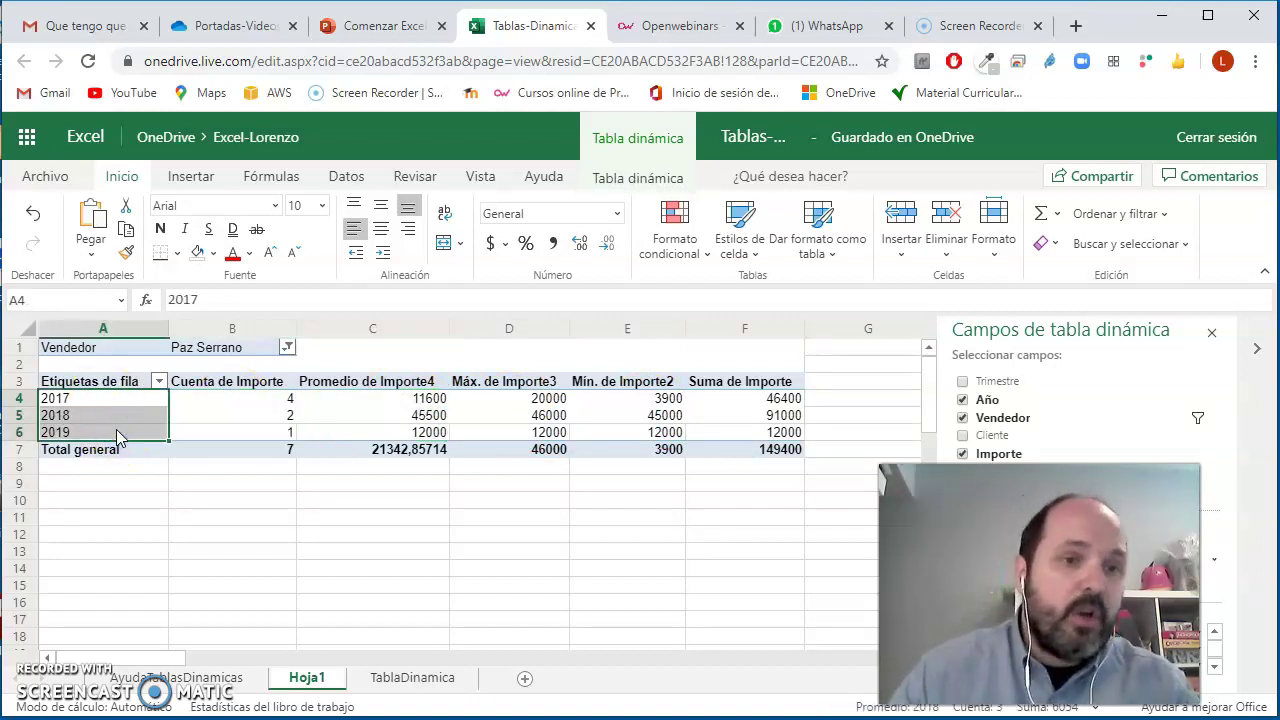
left_click(228, 350)
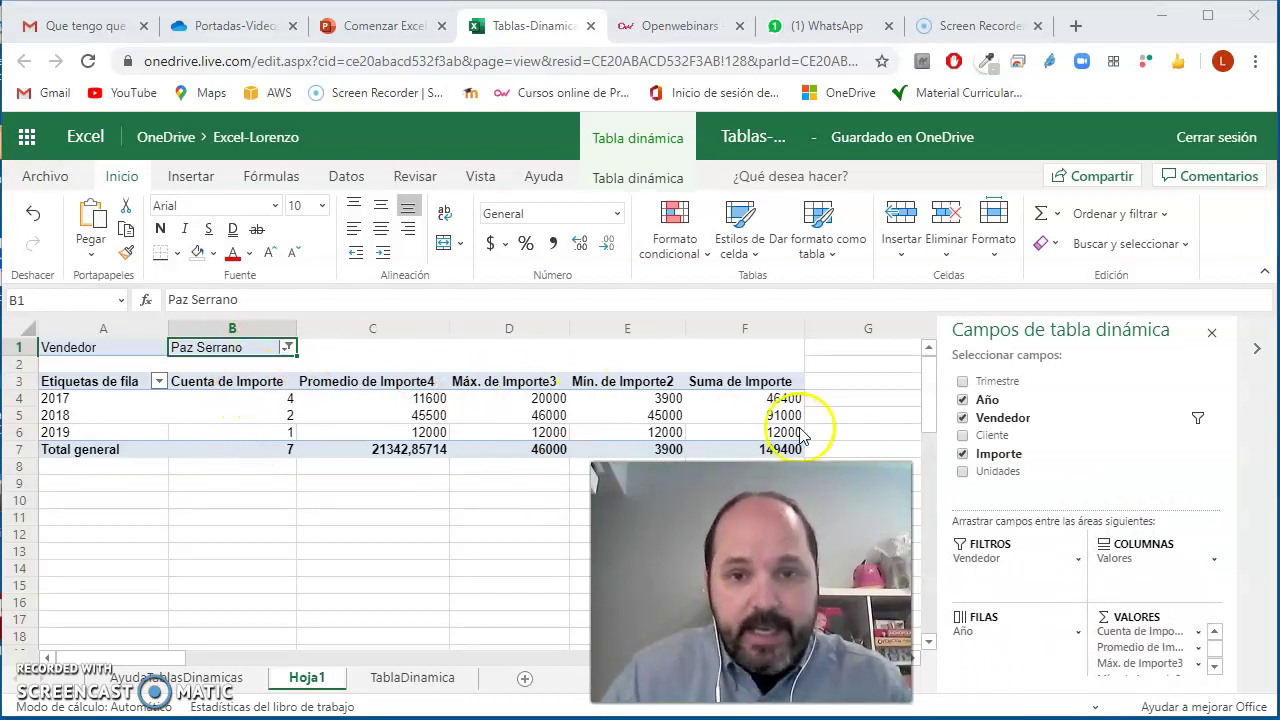
Give the Cuenta de Importe value field the custom name "Nª Facturas"
left_click(200, 382)
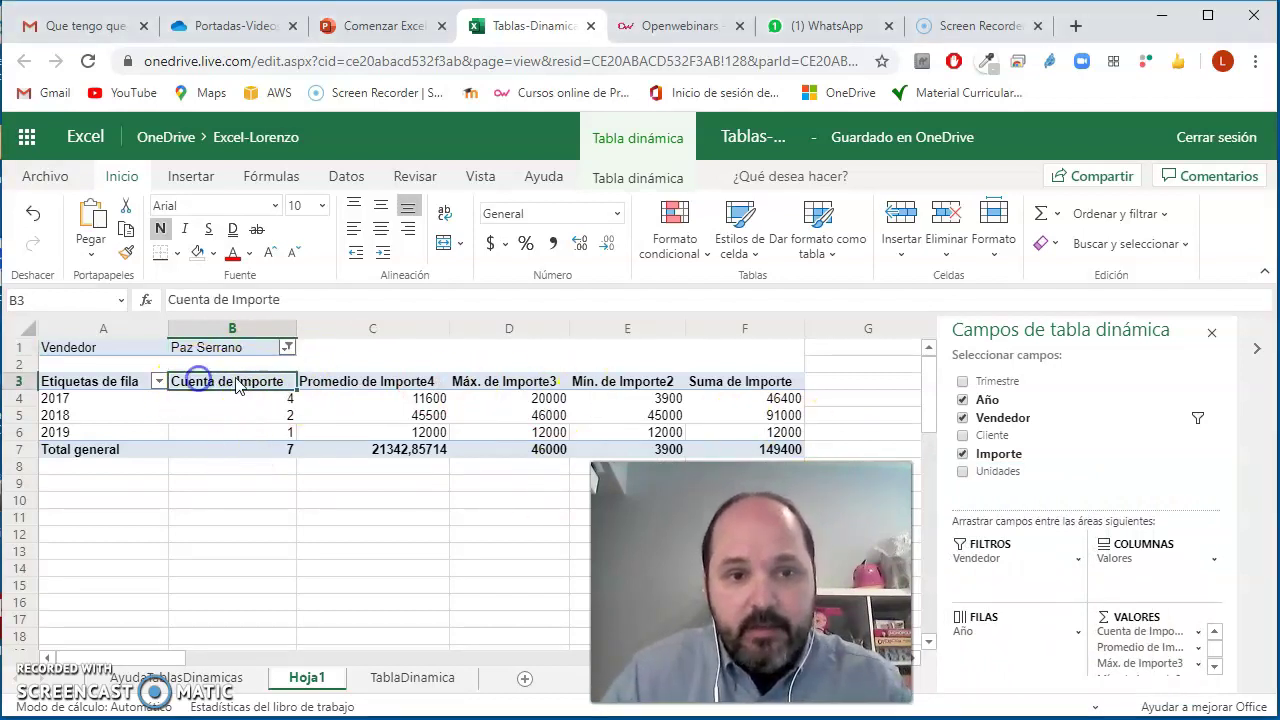
left_click(1198, 633)
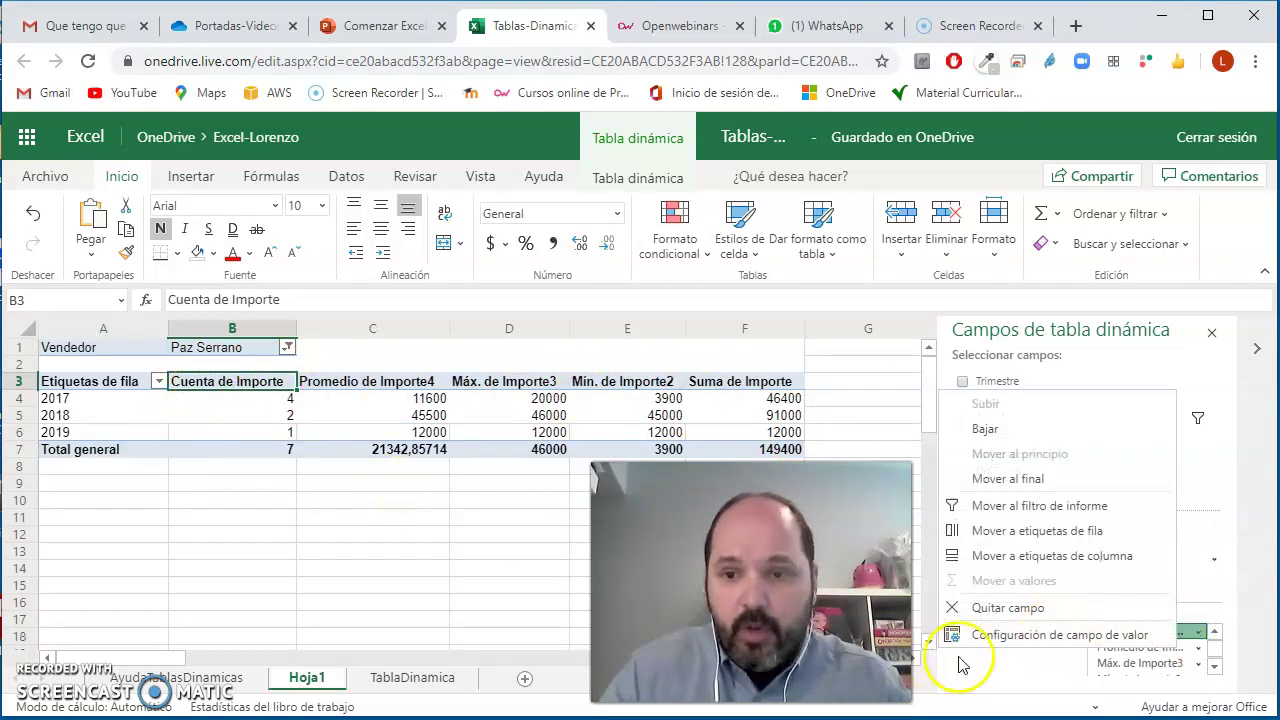
left_click(1010, 634)
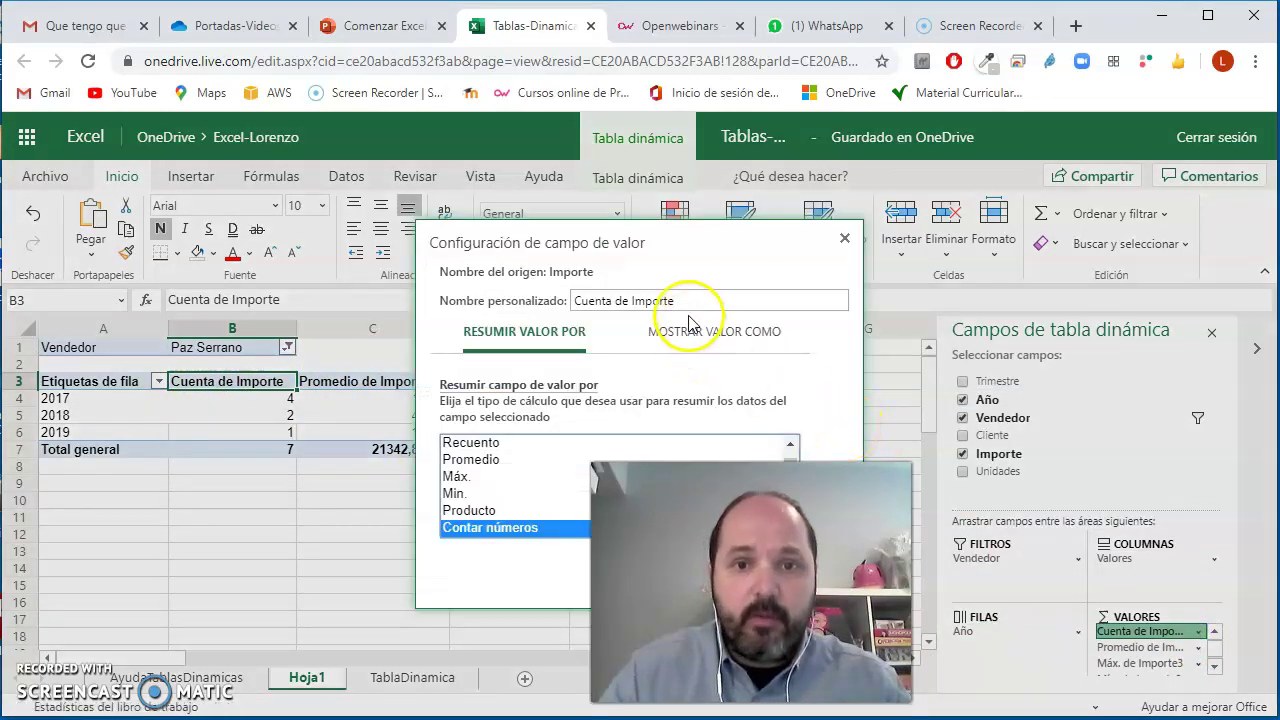
left_click_drag(688, 301, 523, 292)
type("Nº")
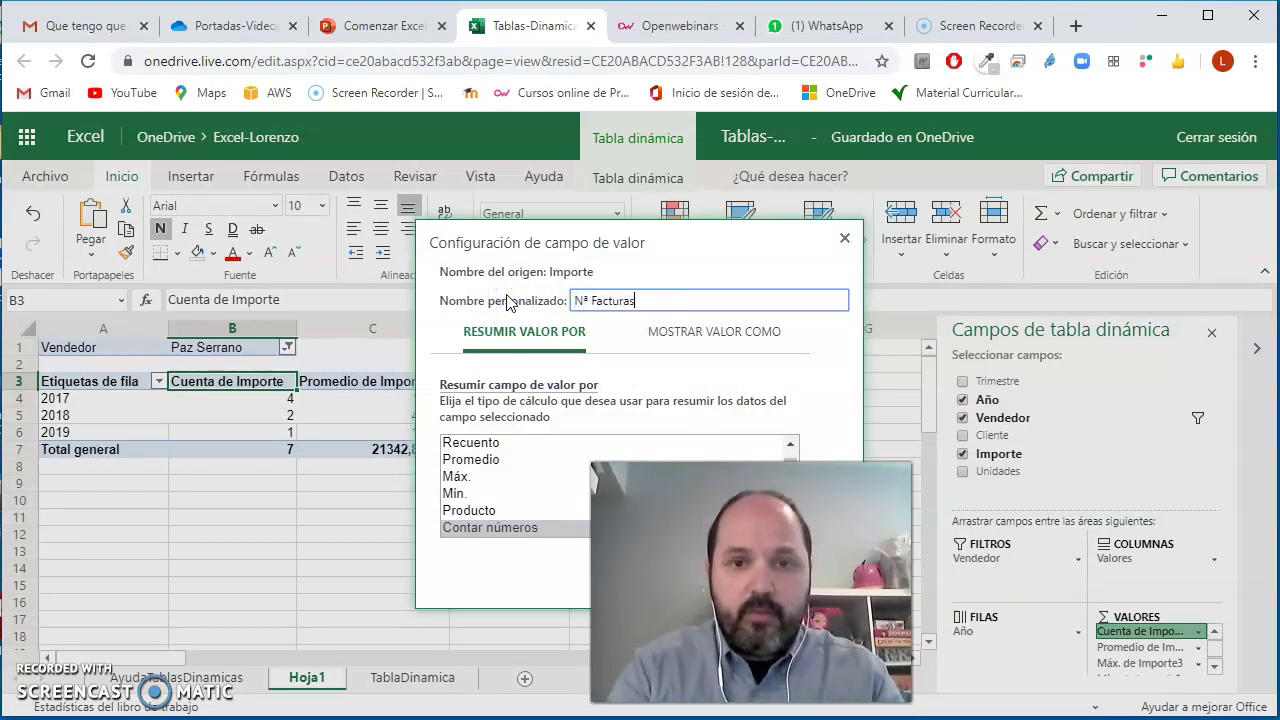
type(" Facturas")
key("Return")
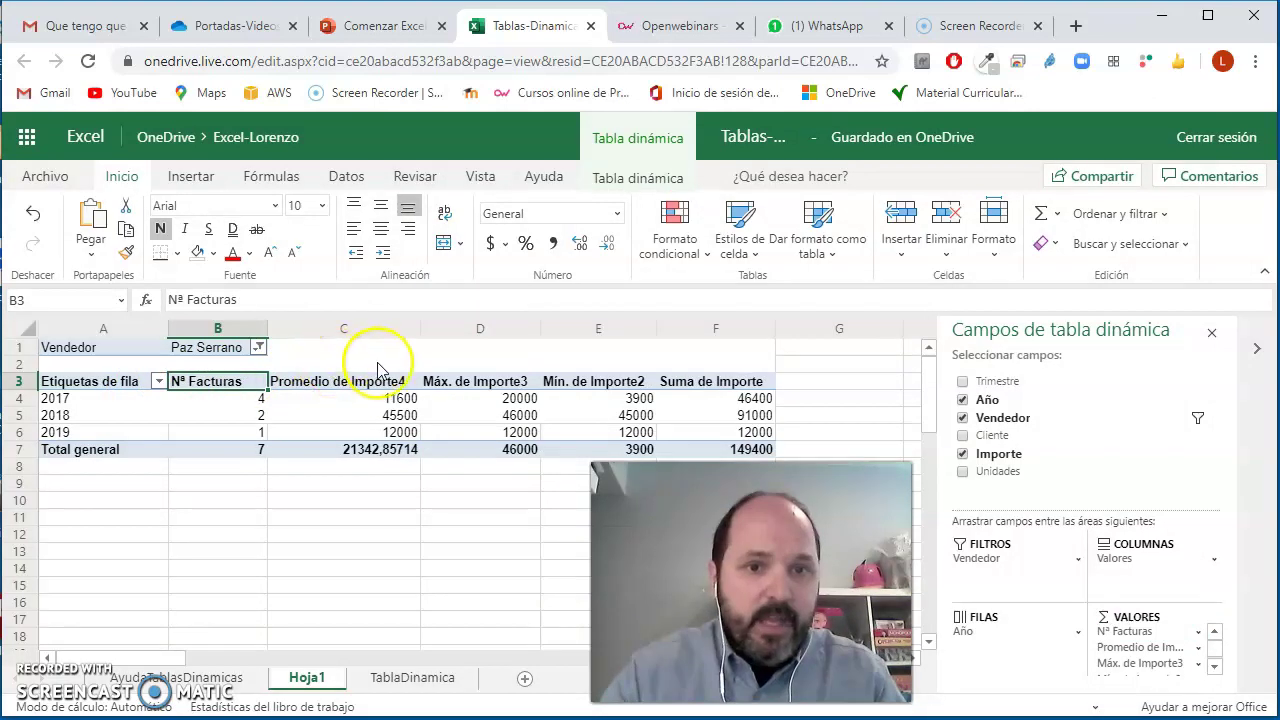
Give the Promedio de Importe4 value field the custom name "Factura Media"
left_click(384, 390)
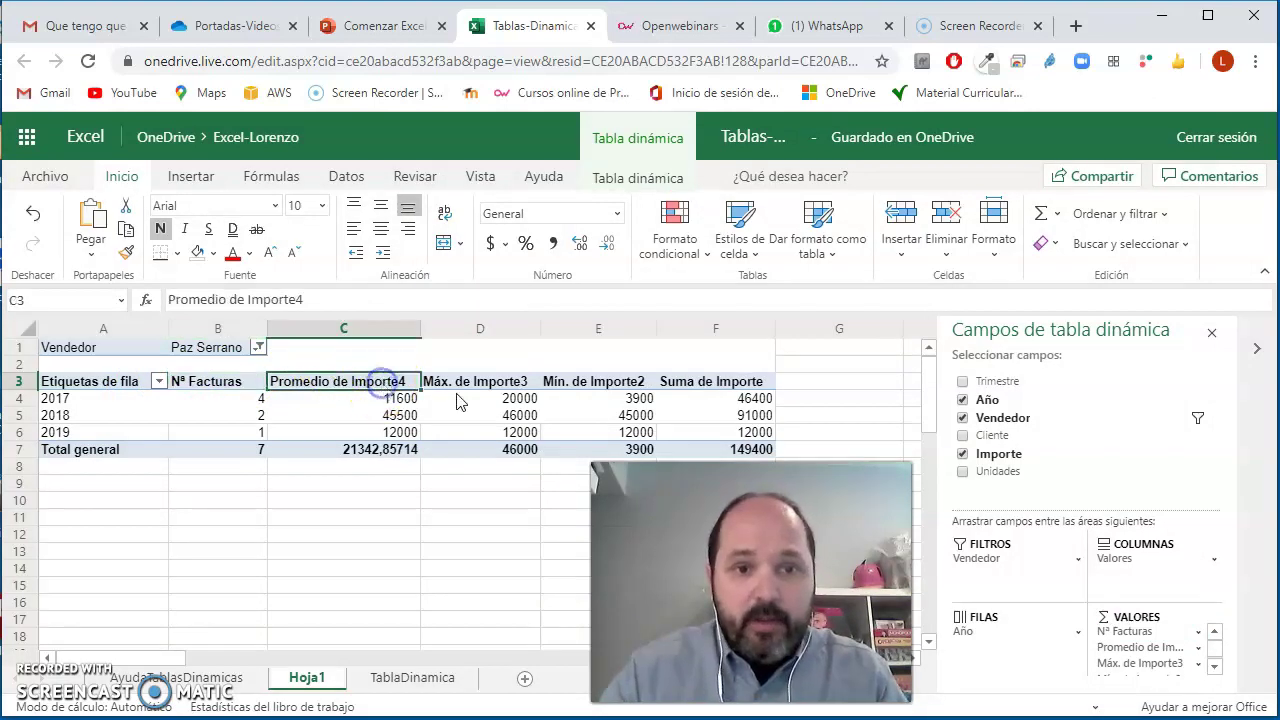
left_click(1203, 650)
left_click(1110, 650)
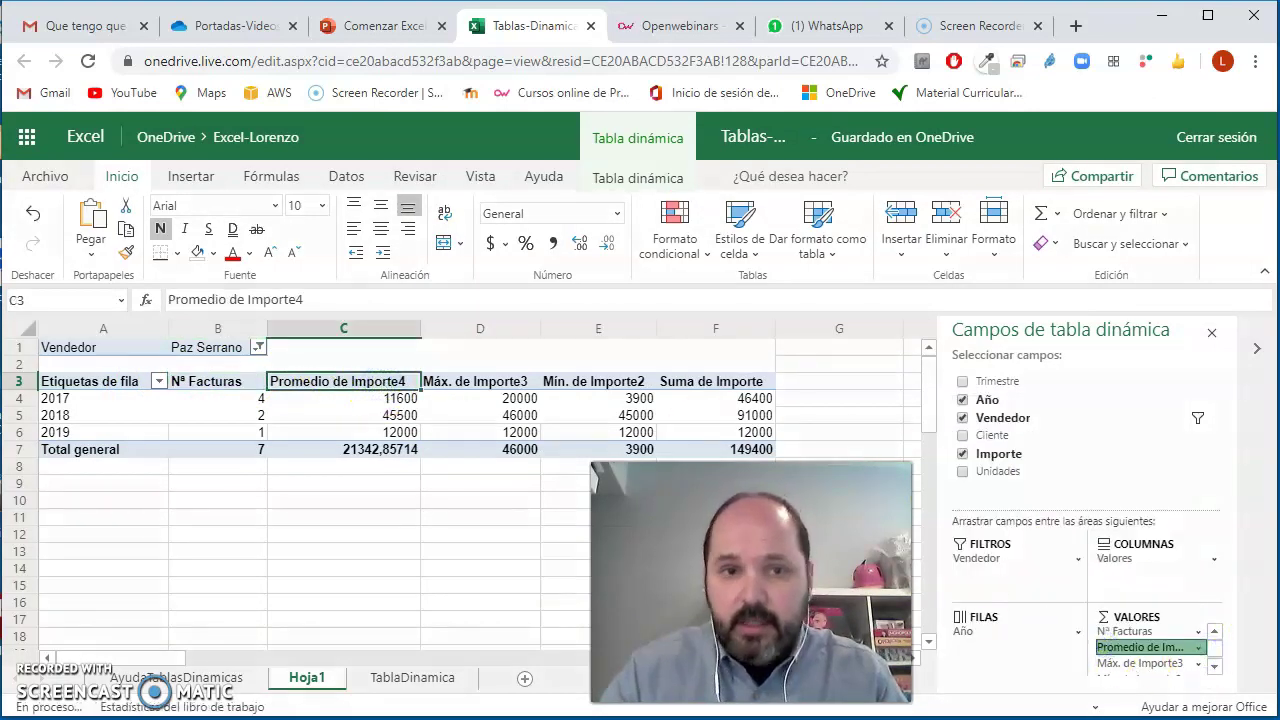
left_click_drag(720, 300, 553, 280)
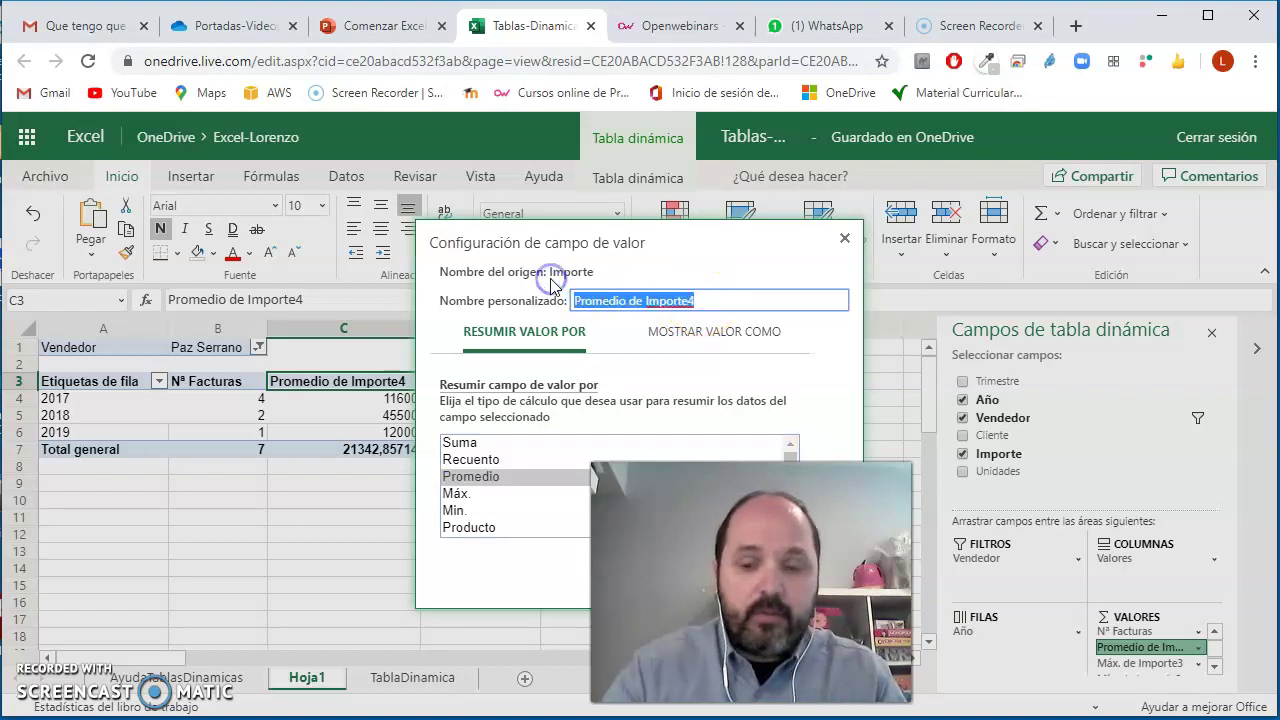
type("Factura Media")
key("Return")
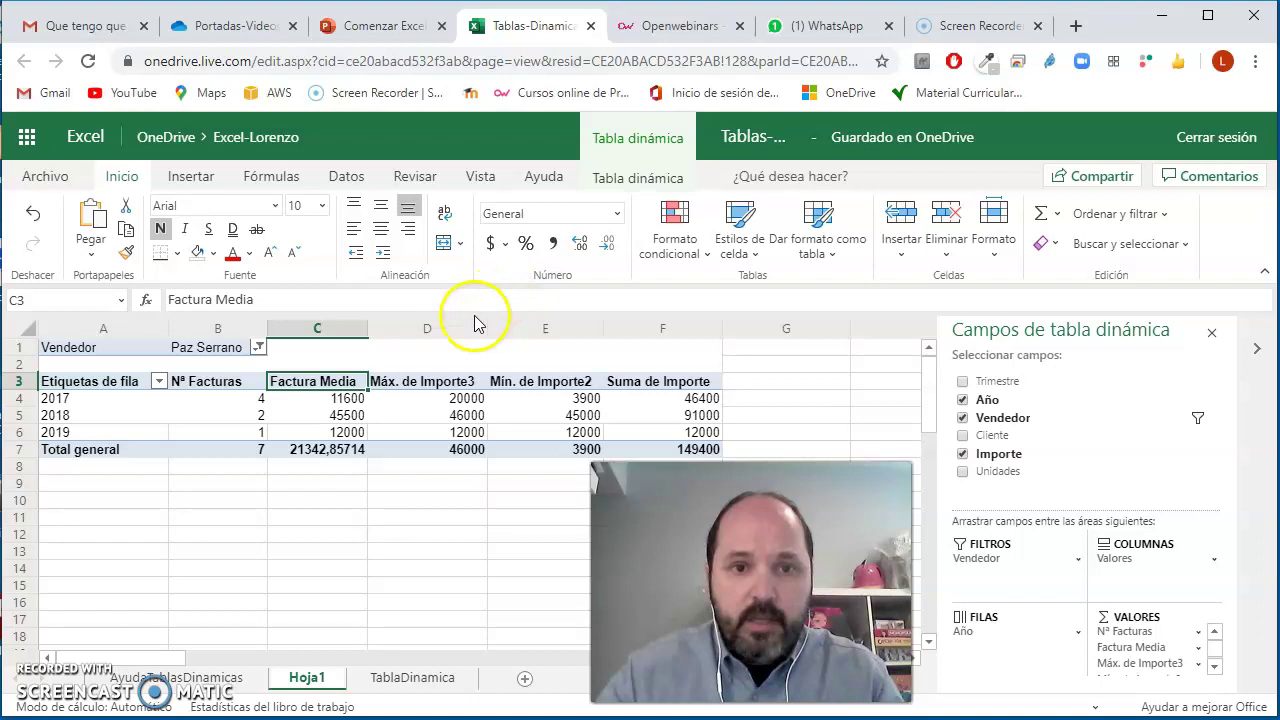
Give the Máx. de Importe3 value field the custom name "Factura Más Grandde"
left_click(452, 390)
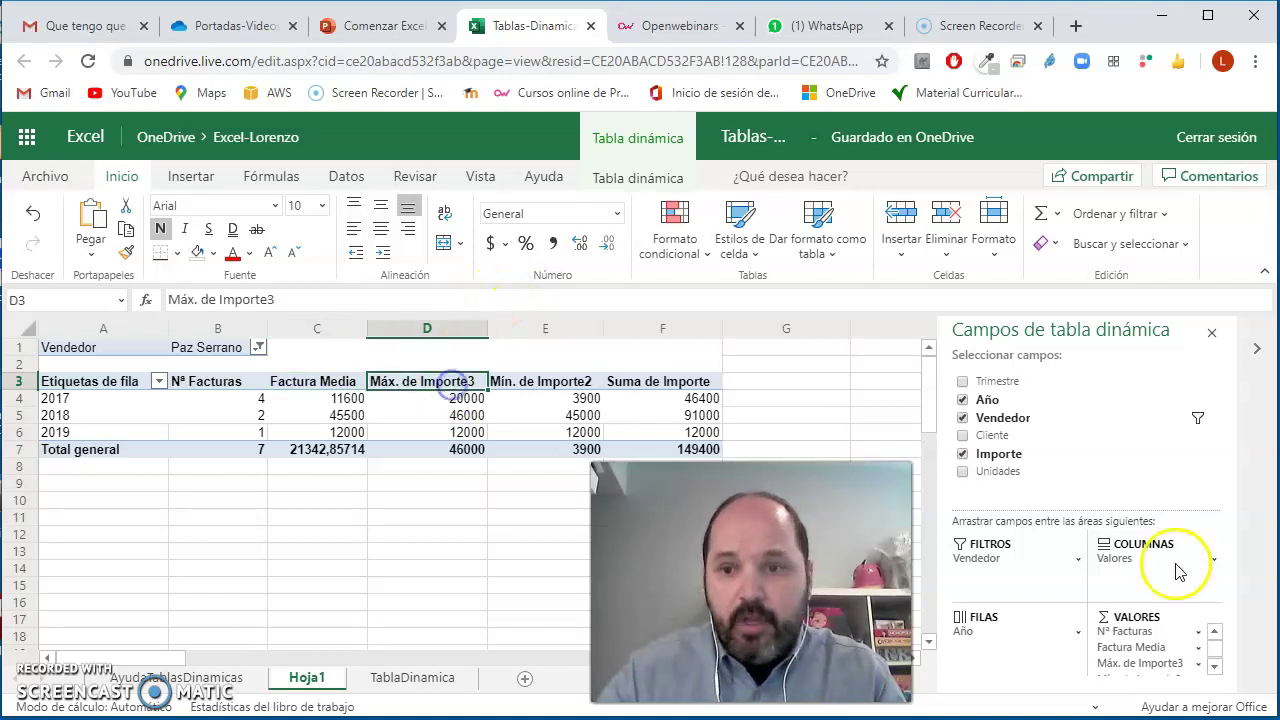
left_click(1200, 664)
left_click(1114, 657)
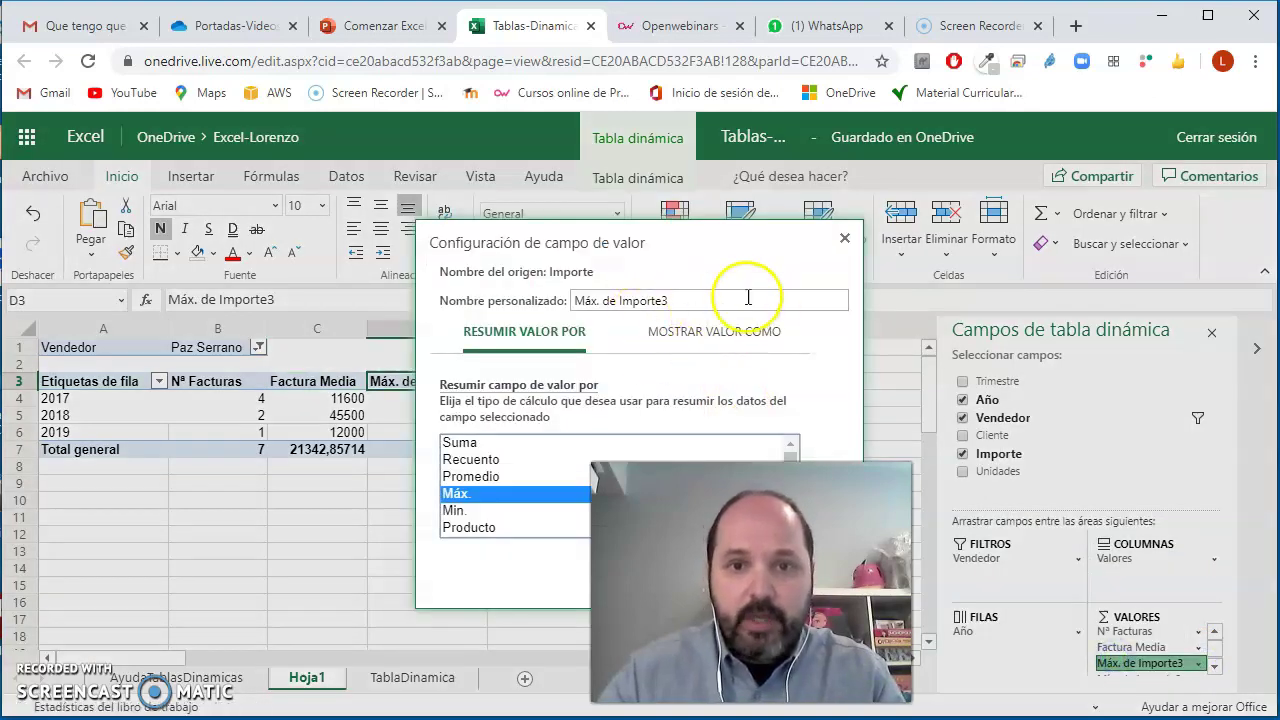
key("BackSpace")
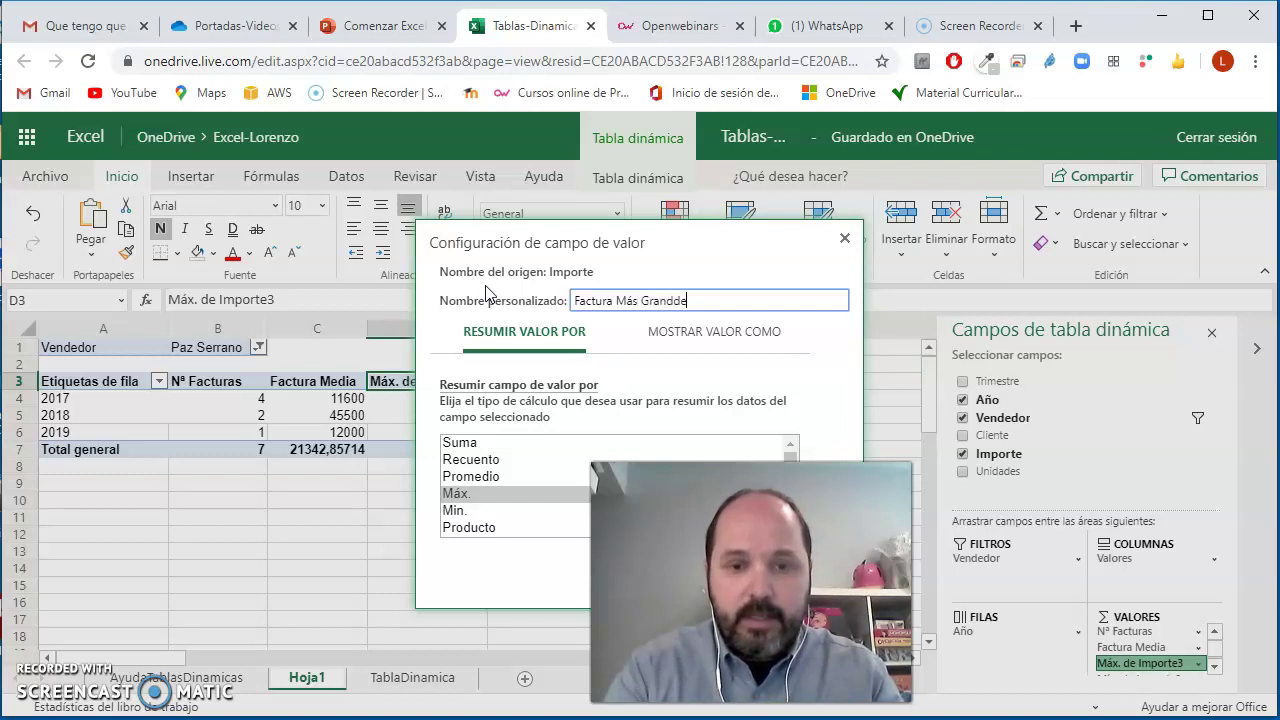
key("Return")
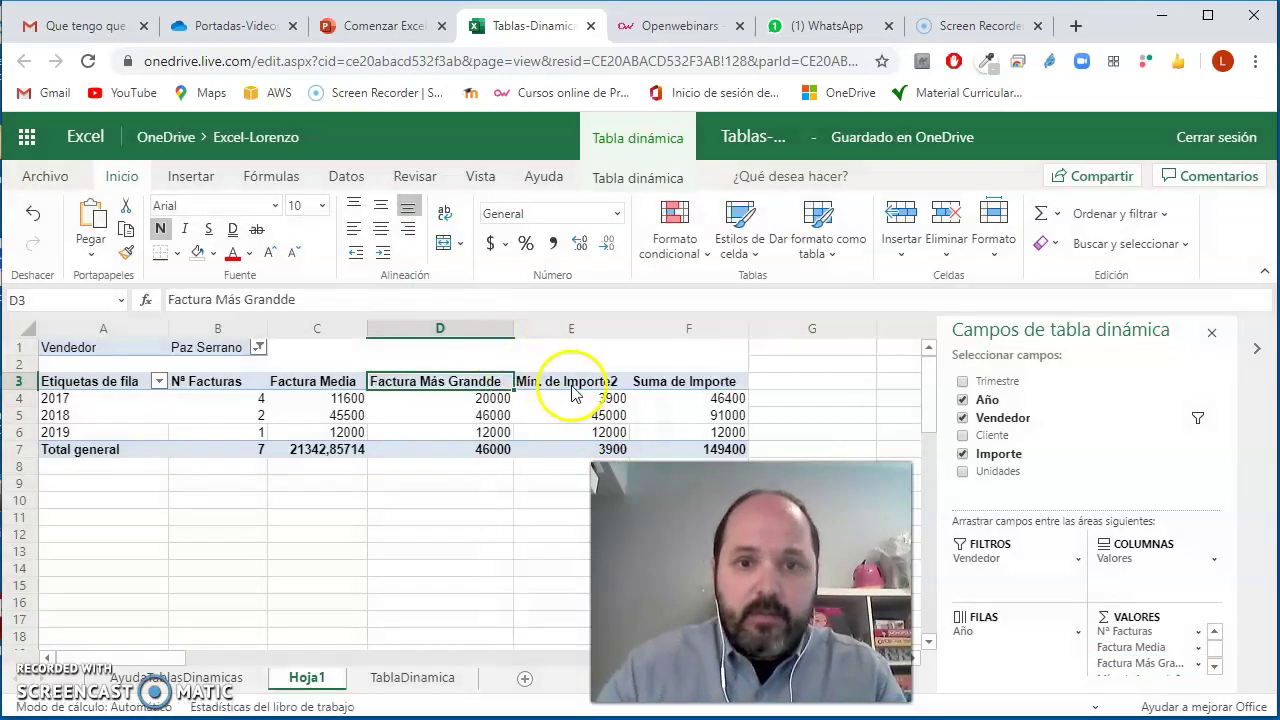
Change the Vendedor filter so that only the third salesperson in the list is included
left_click(572, 386)
left_click(709, 386)
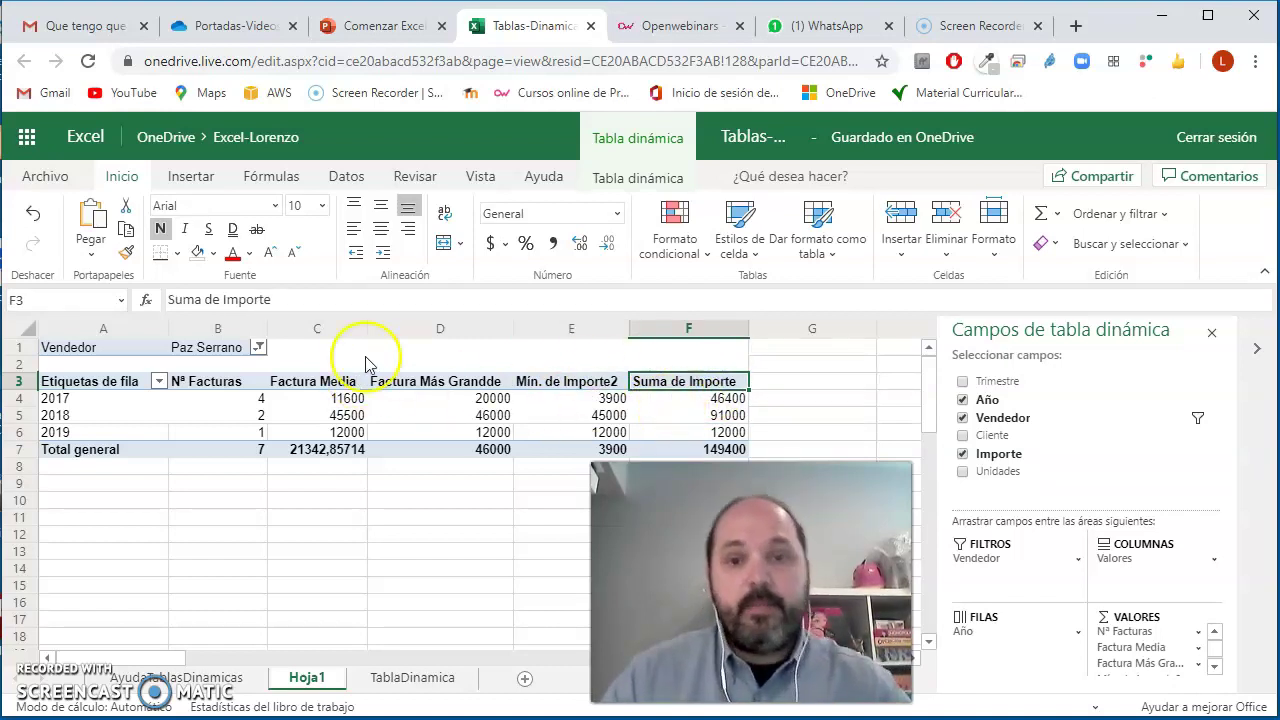
left_click(258, 348)
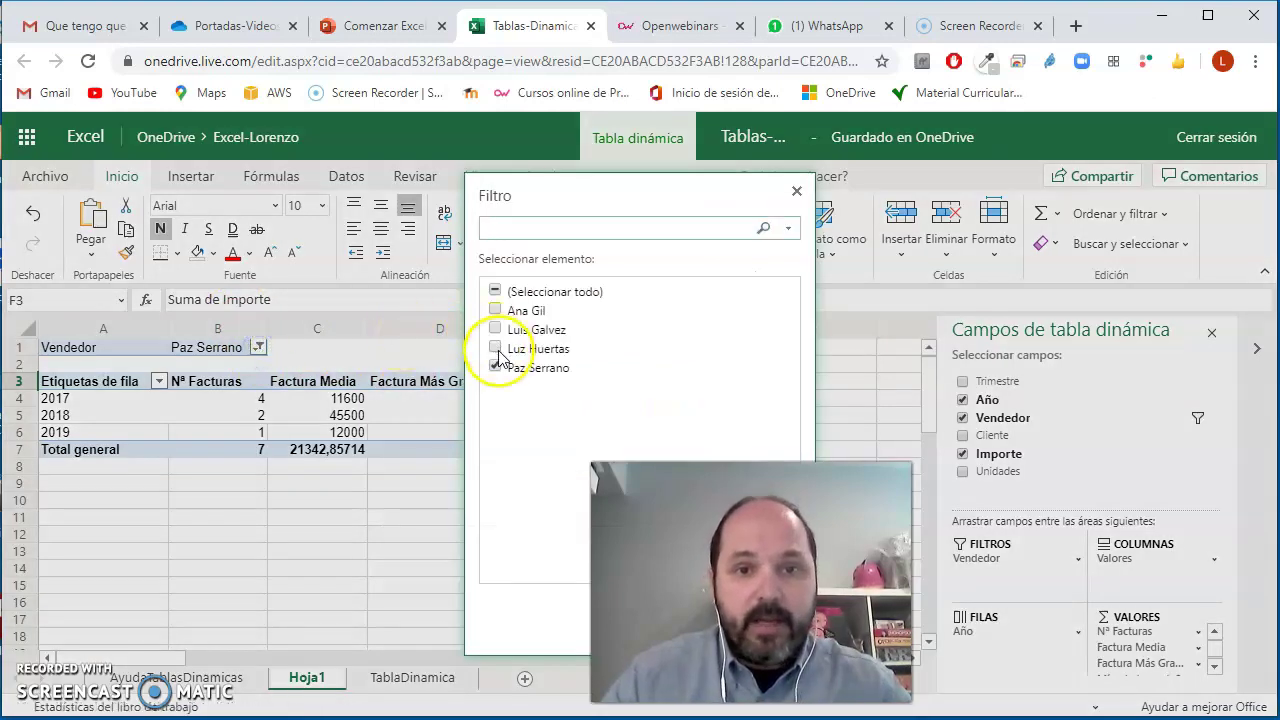
left_click(495, 348)
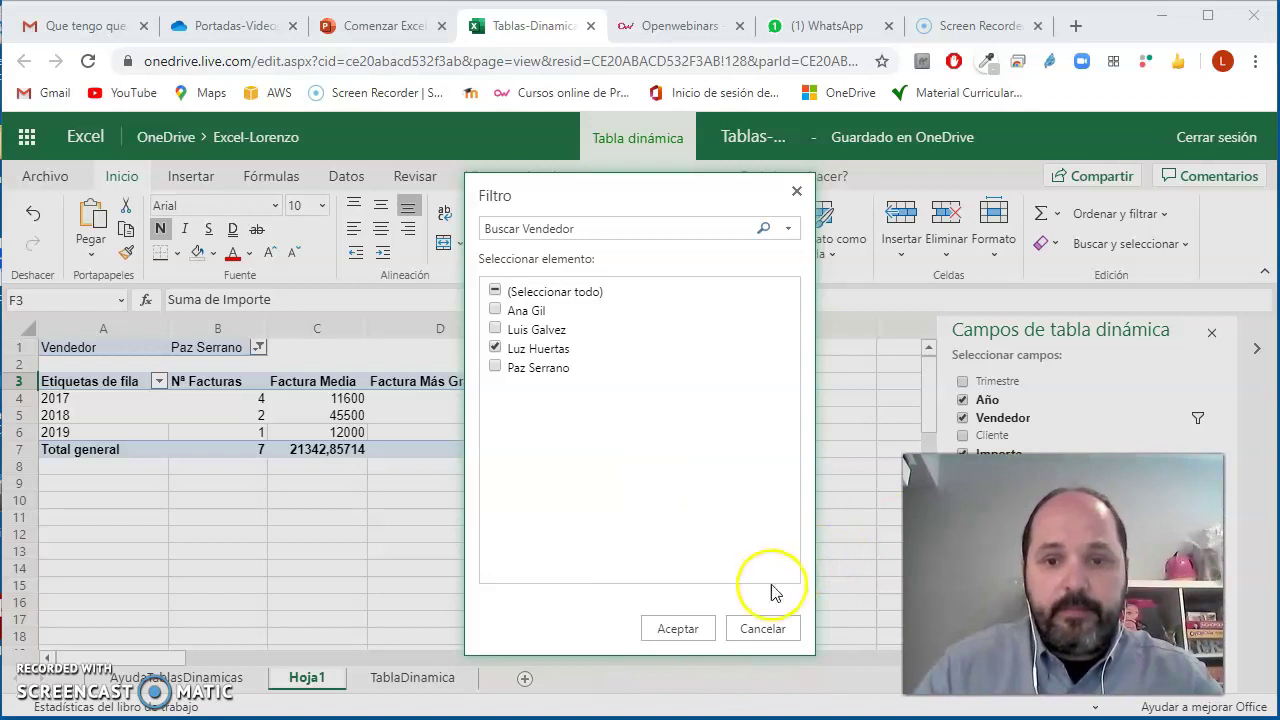
left_click(680, 627)
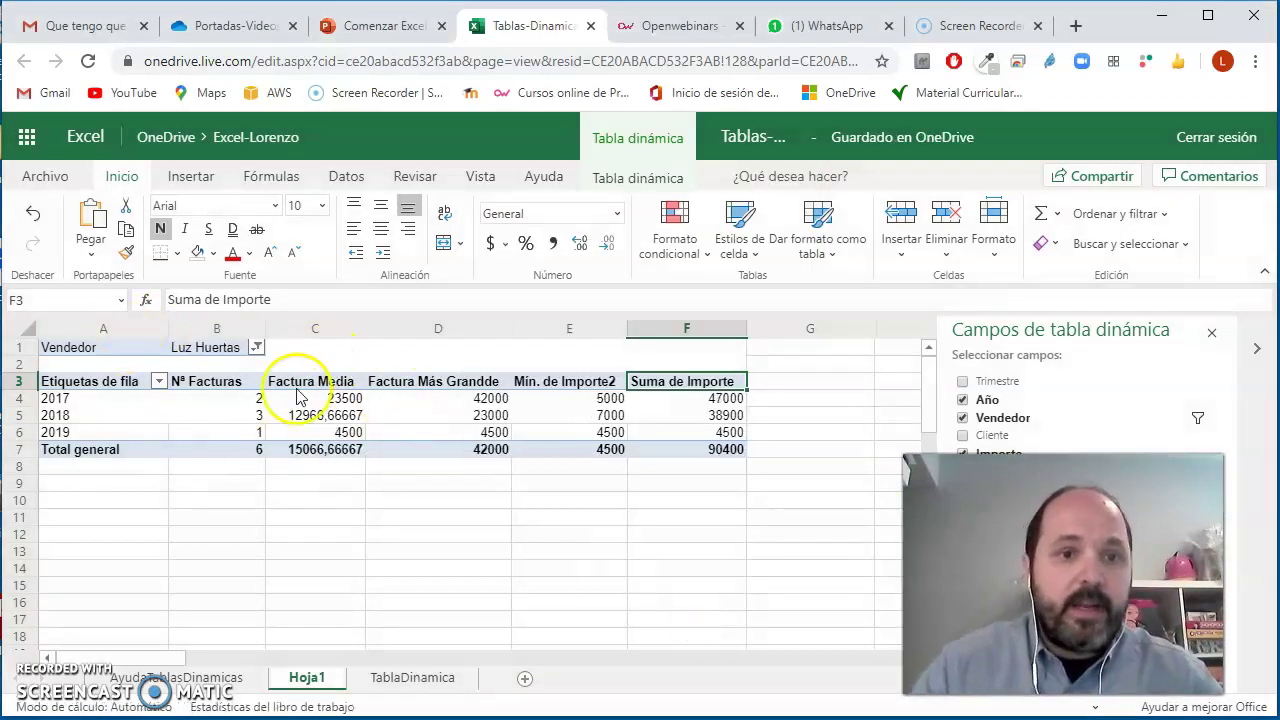
Examine the invoice count, average, maximum, minimum and sum columns by year for the newly filtered salesperson
left_click_drag(230, 402, 246, 447)
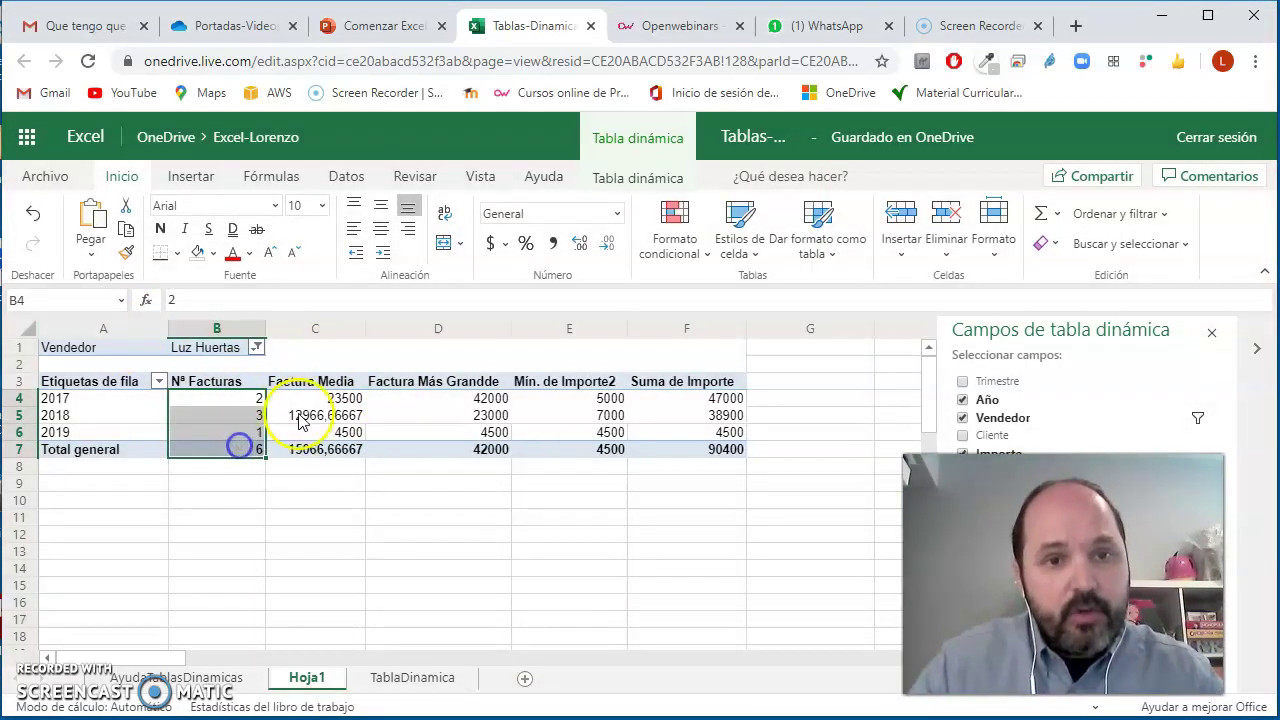
left_click_drag(318, 398, 320, 470)
left_click_drag(452, 402, 458, 440)
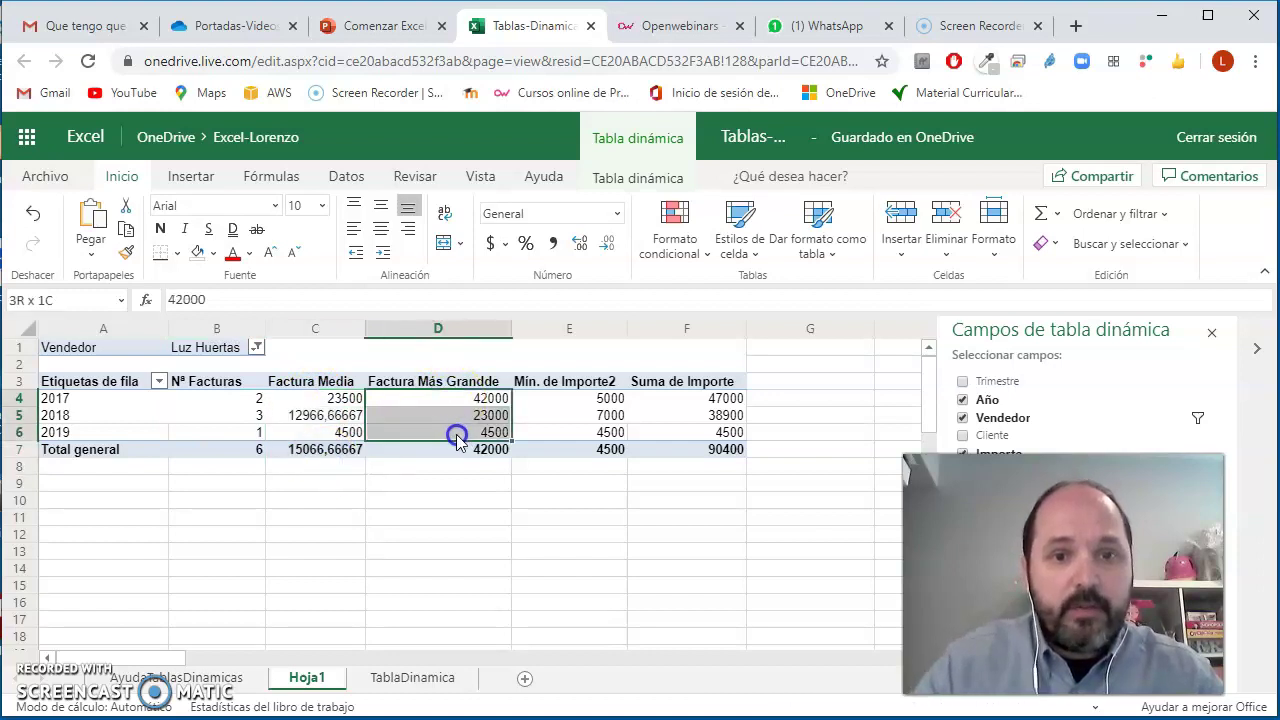
left_click_drag(577, 408, 596, 452)
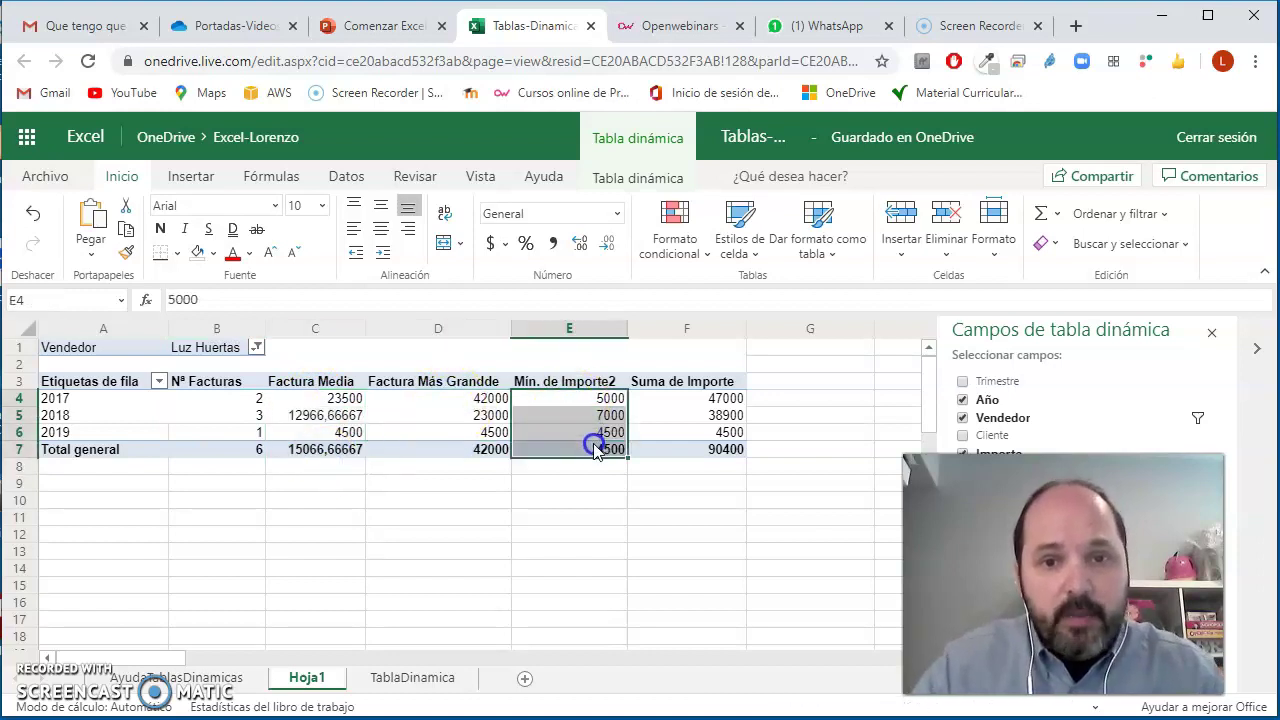
left_click_drag(663, 402, 668, 432)
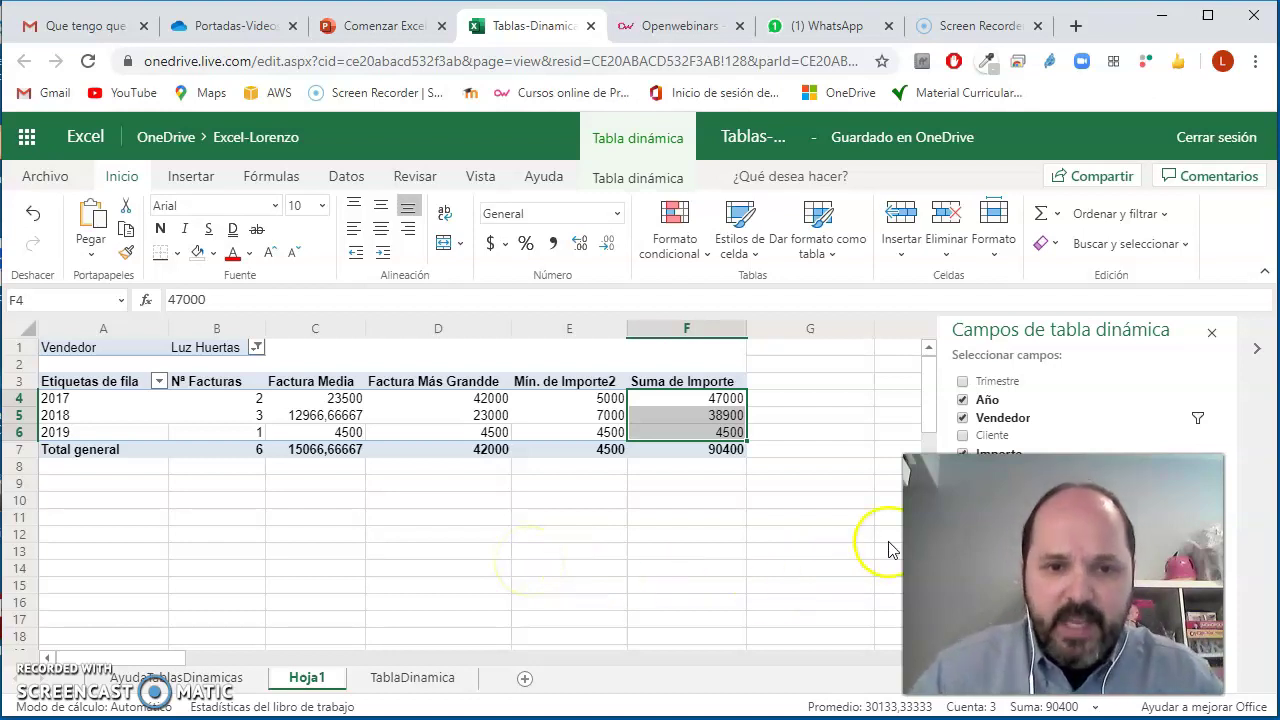
Create a second pivot table on a new worksheet from the sales data on the TablaDinamica sheet
left_click(410, 679)
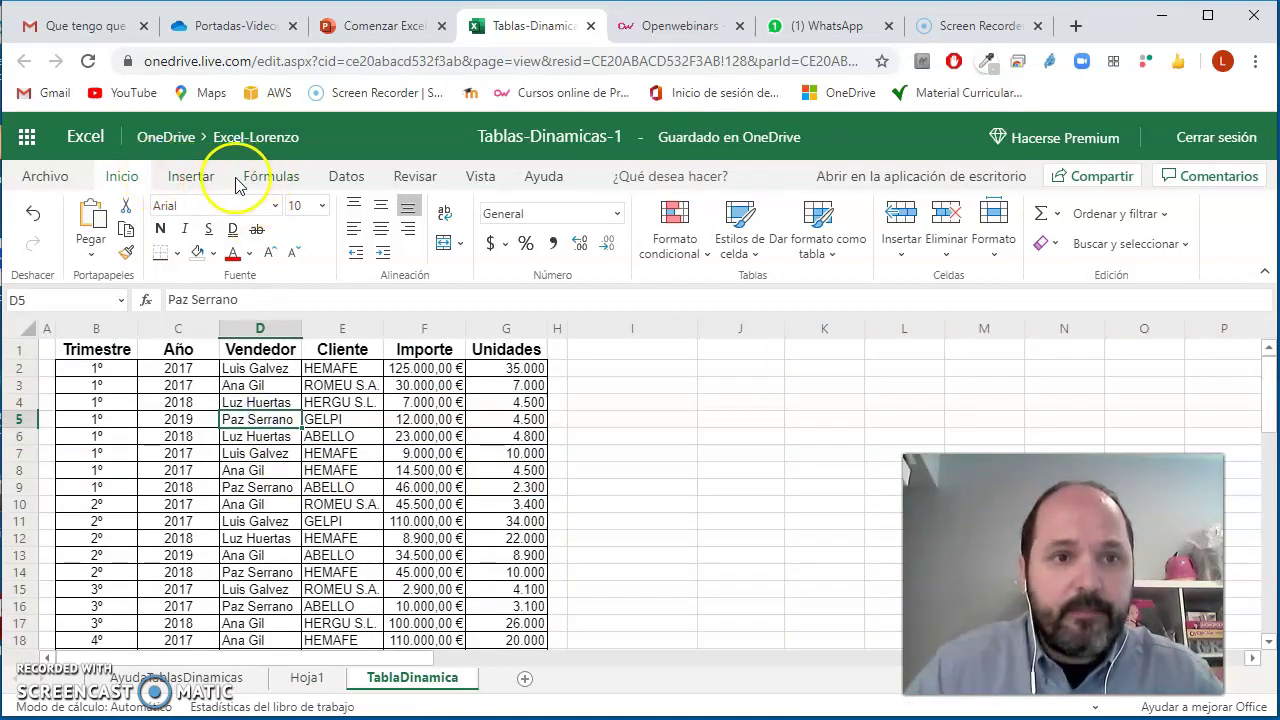
left_click(190, 176)
left_click(141, 238)
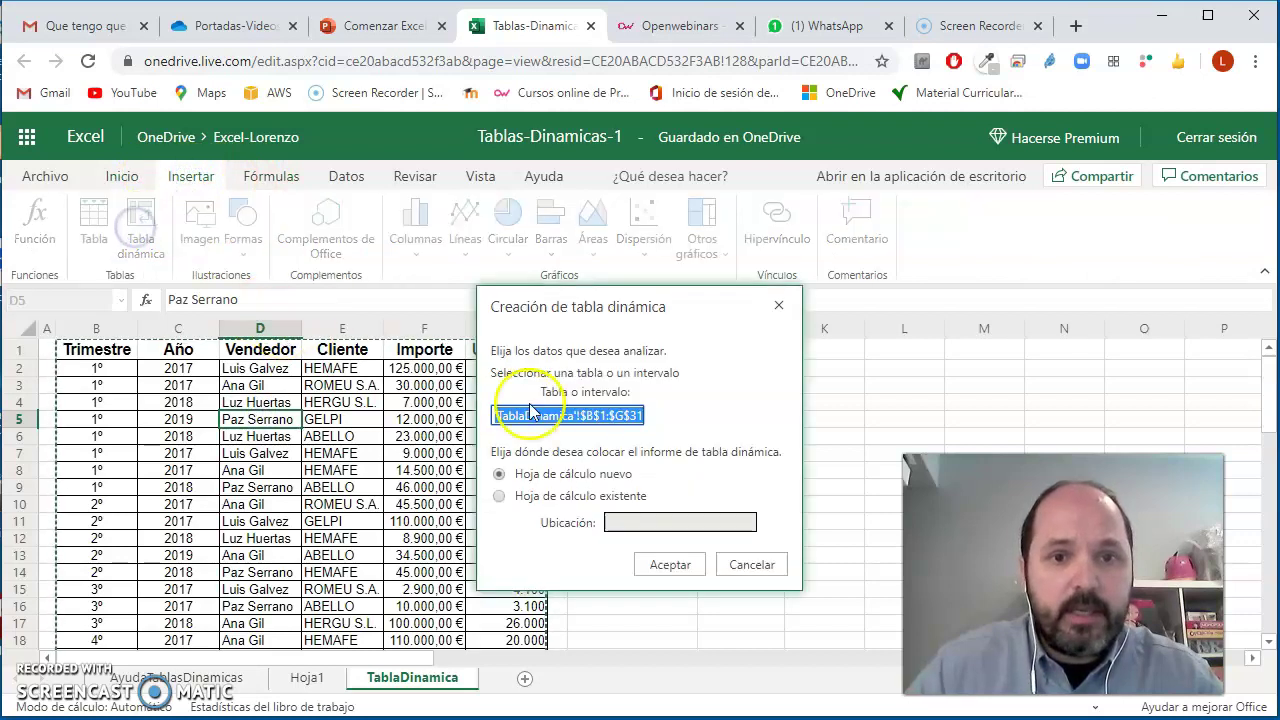
left_click(666, 563)
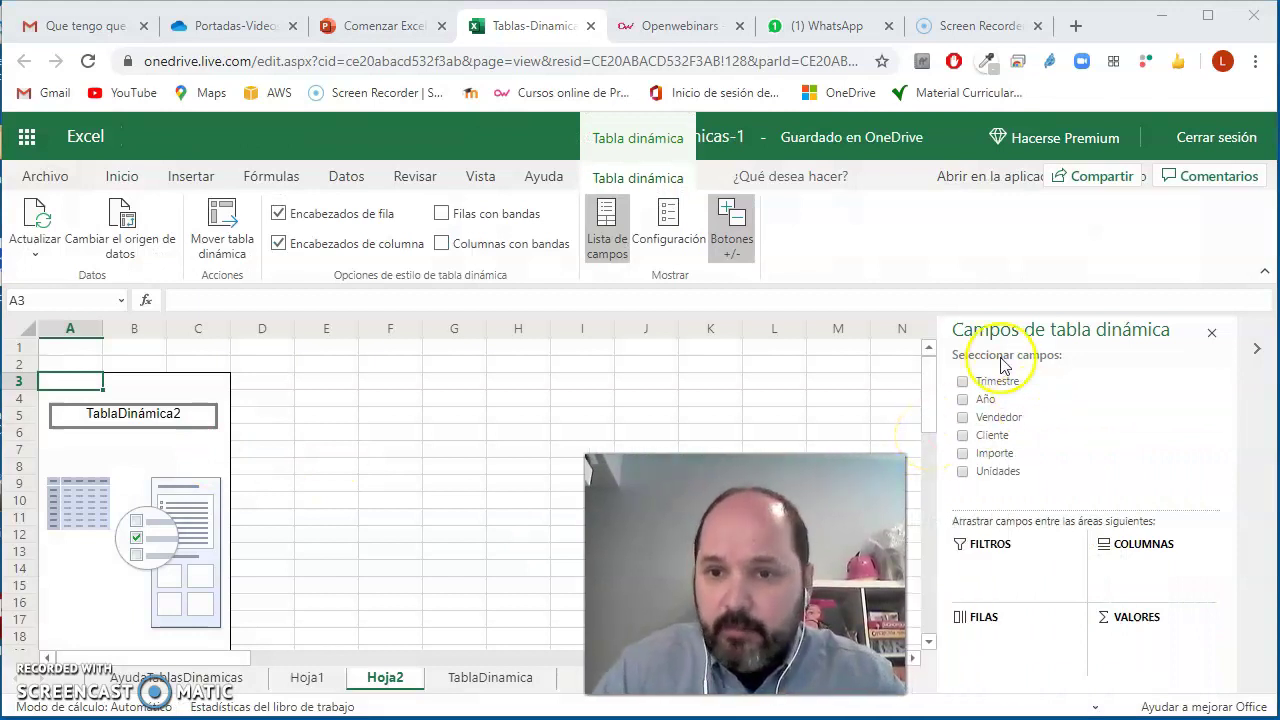
Lay out the new pivot table with Año in rows, Vendedor in columns and Importe in values
left_click_drag(1004, 399, 1018, 650)
left_click_drag(1000, 417, 1169, 563)
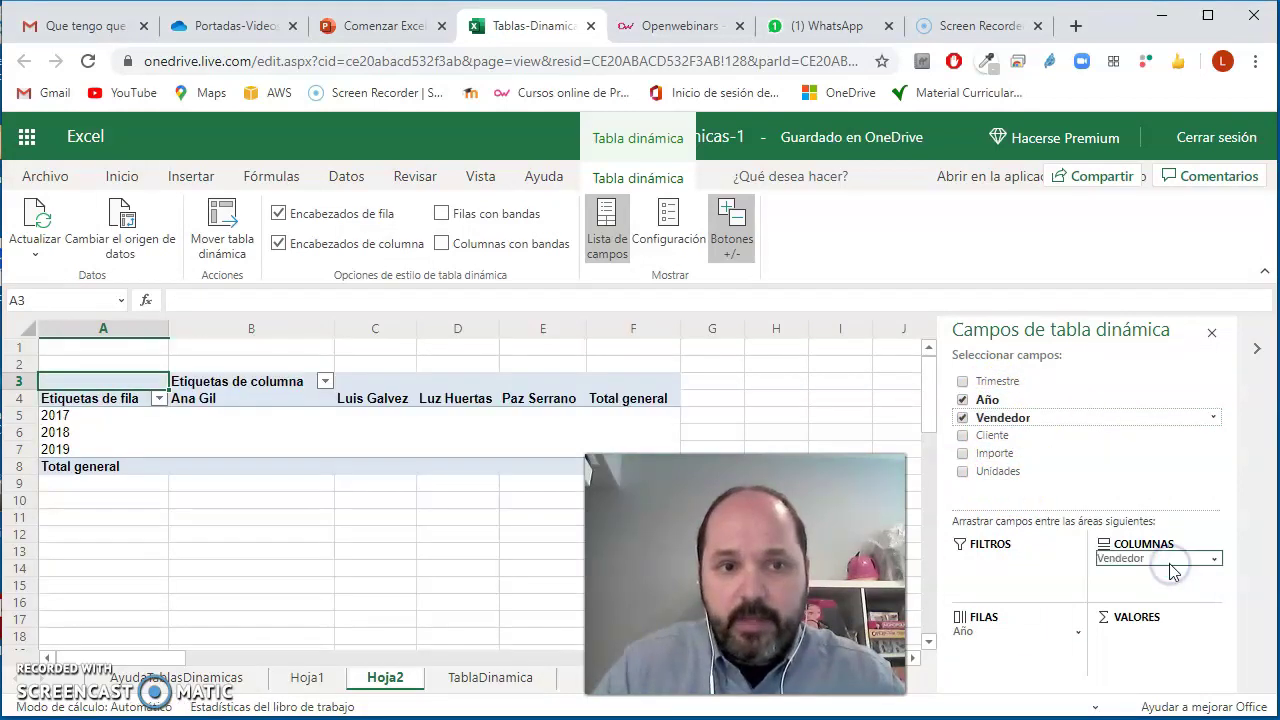
left_click_drag(995, 453, 1137, 612)
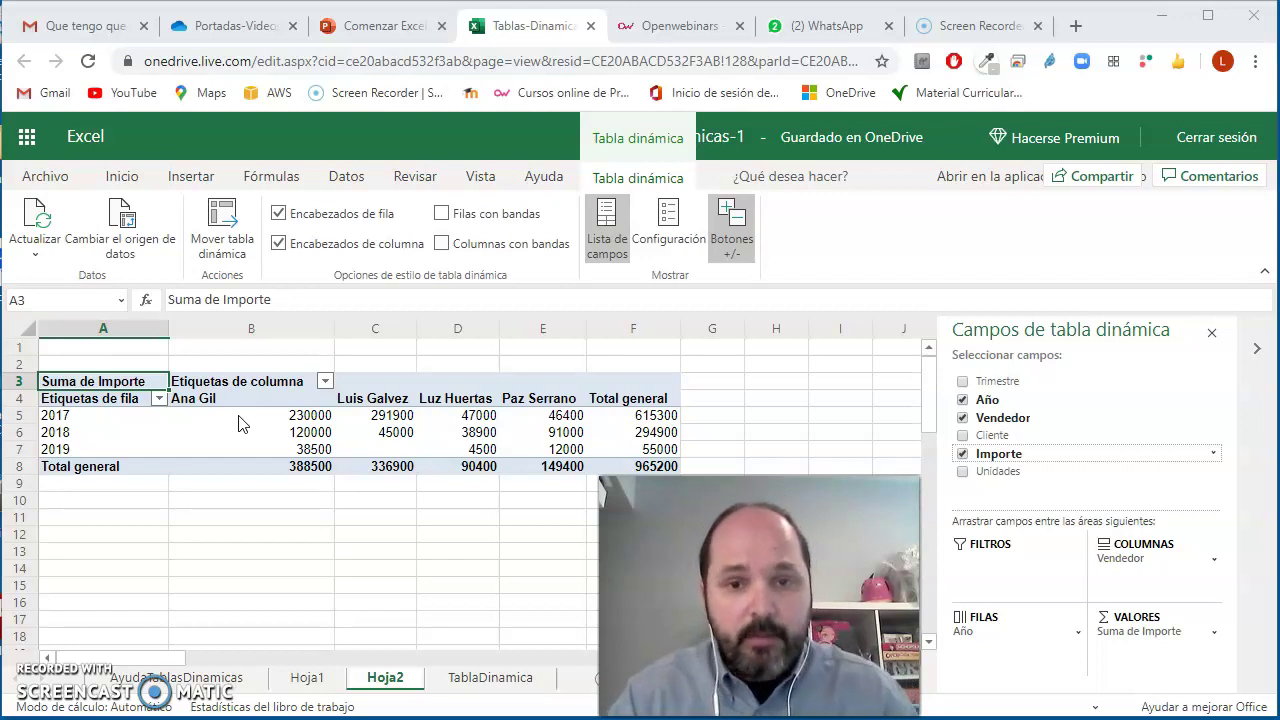
Examine the Importe sums by year and salesperson, including the grand total and individual 2018 amounts
left_click_drag(238, 420, 656, 470)
left_click(656, 470)
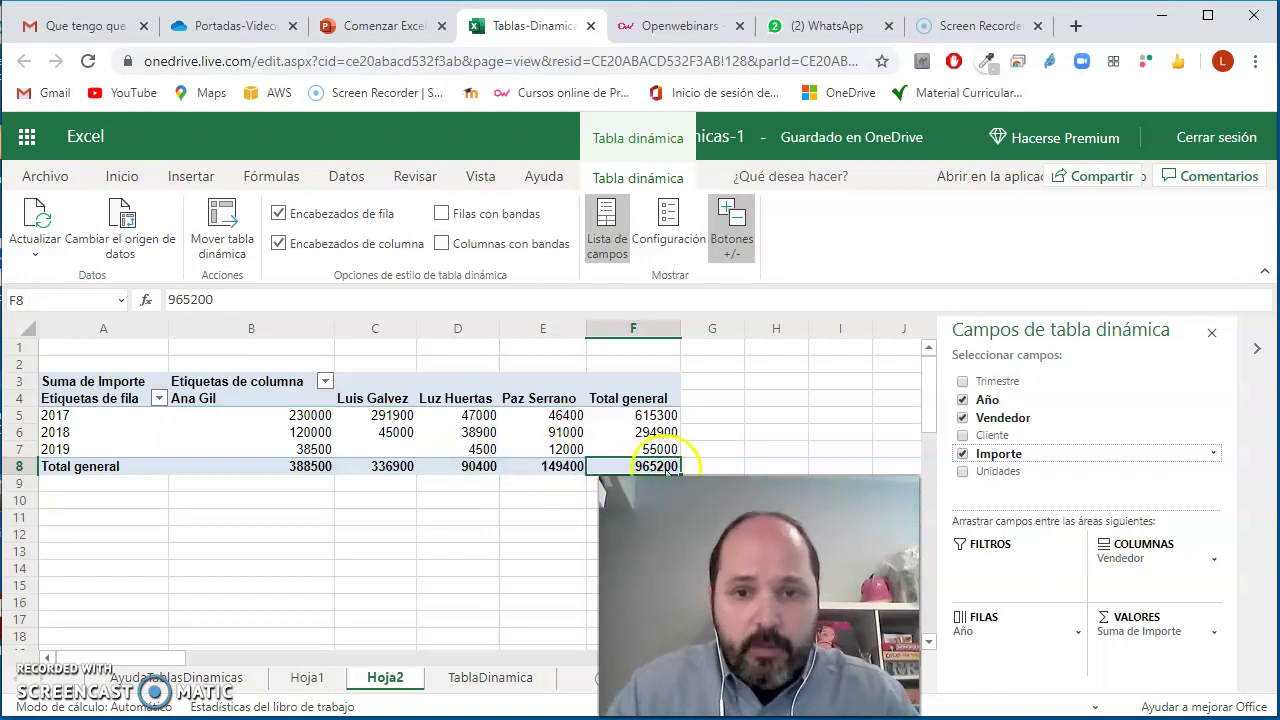
left_click(396, 432)
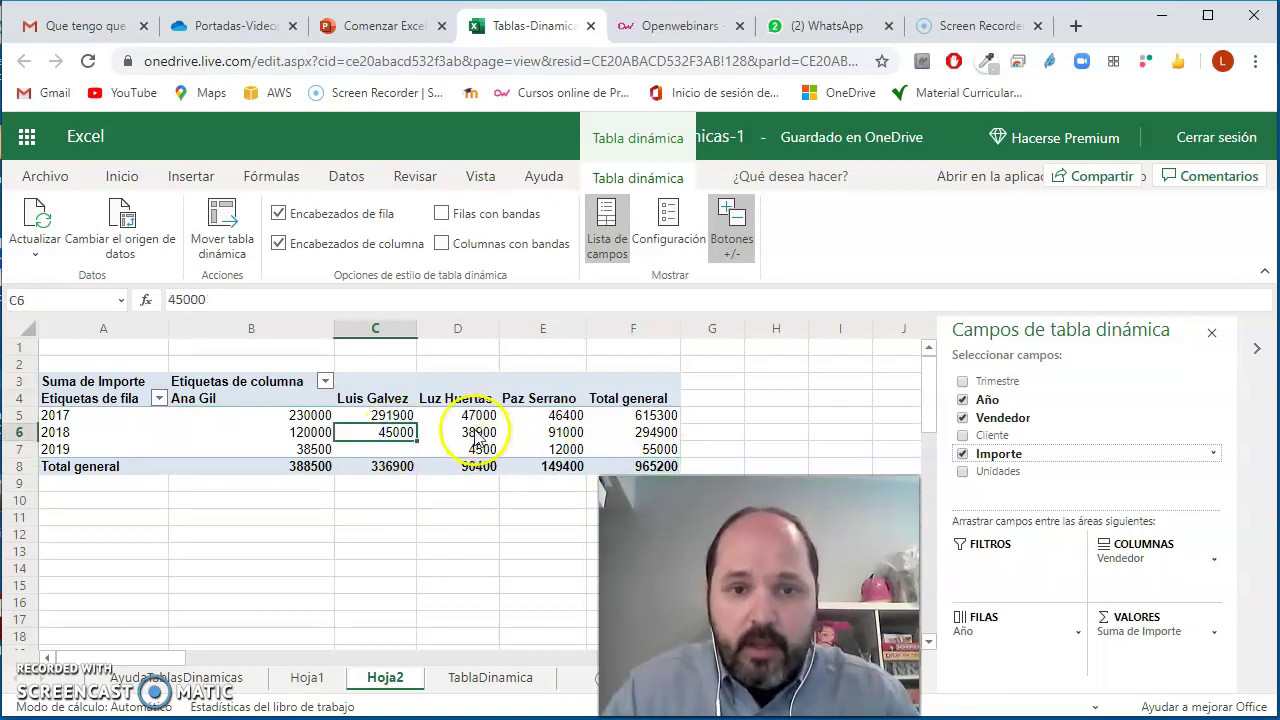
left_click(478, 434)
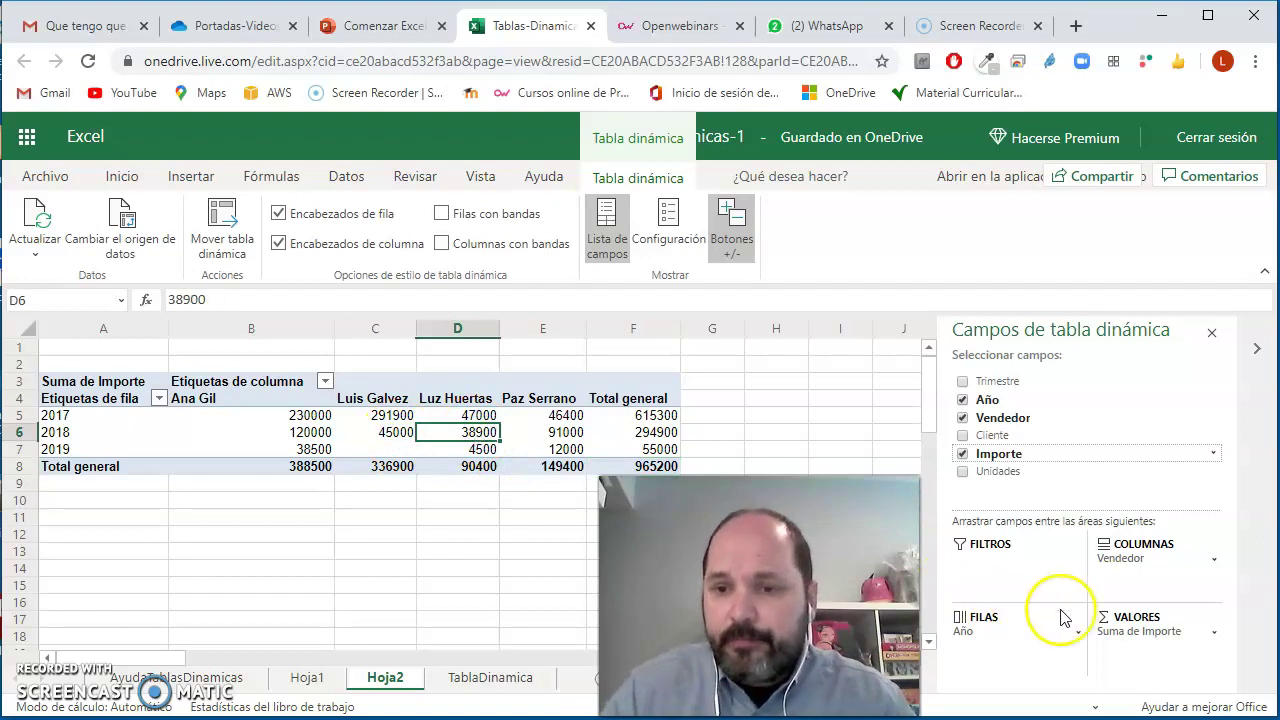
Show the Suma de Importe values as "% del total general" in the value field settings
left_click(1214, 631)
left_click(1120, 636)
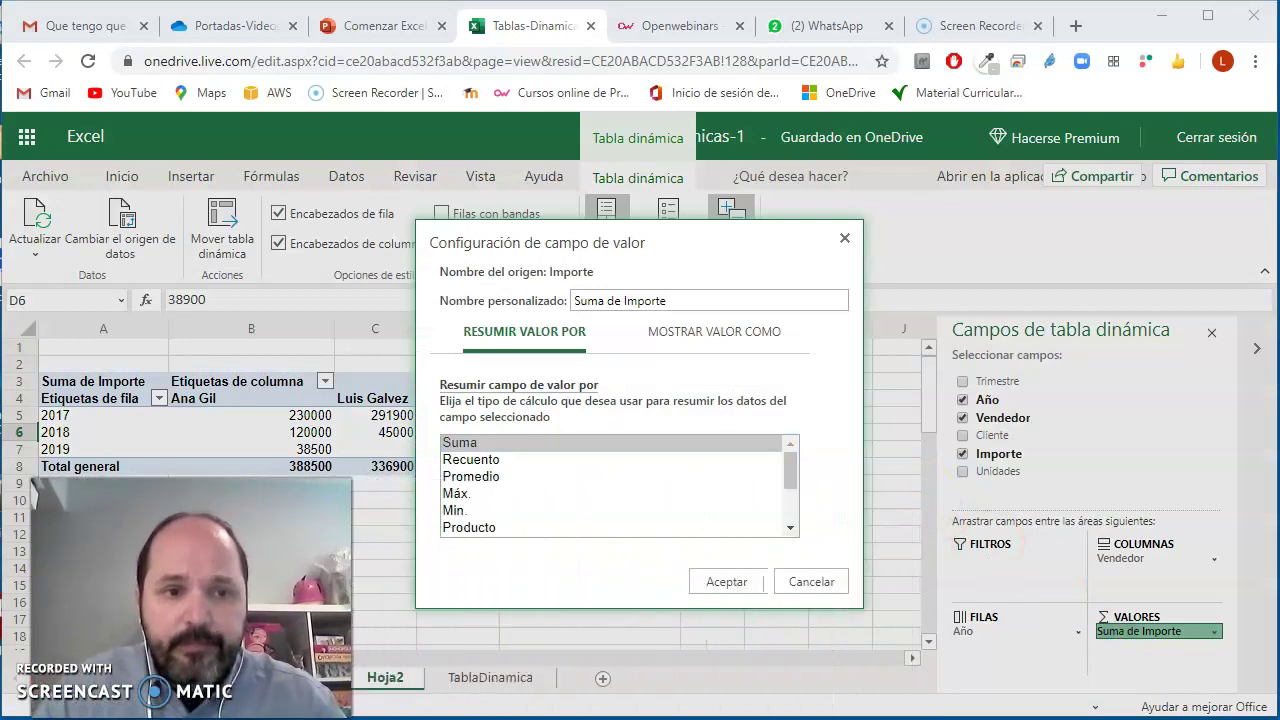
left_click(716, 332)
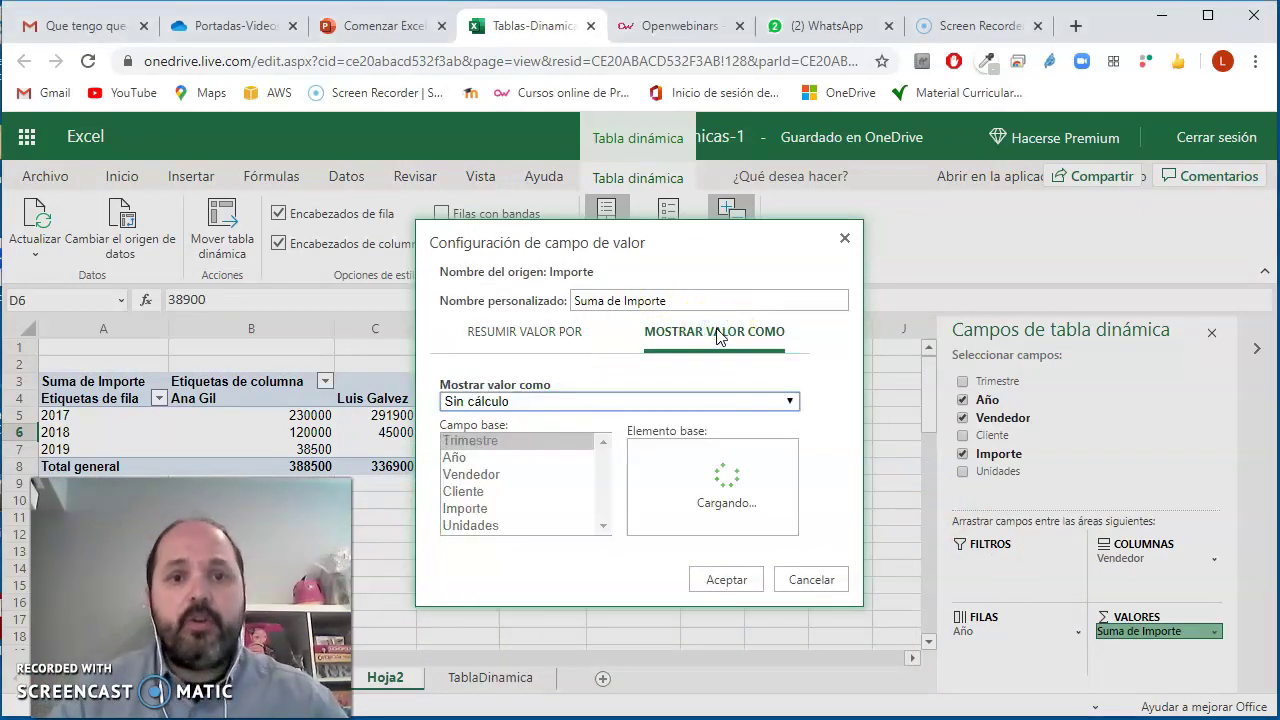
left_click(499, 407)
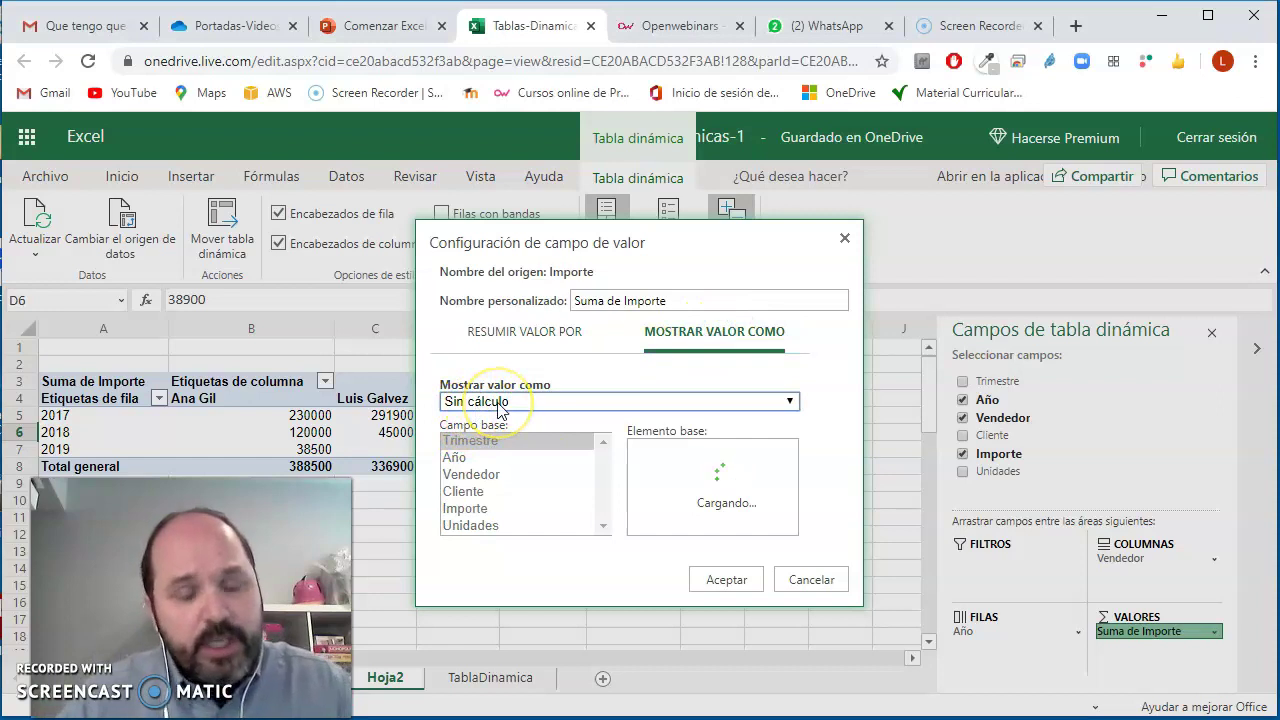
left_click(499, 404)
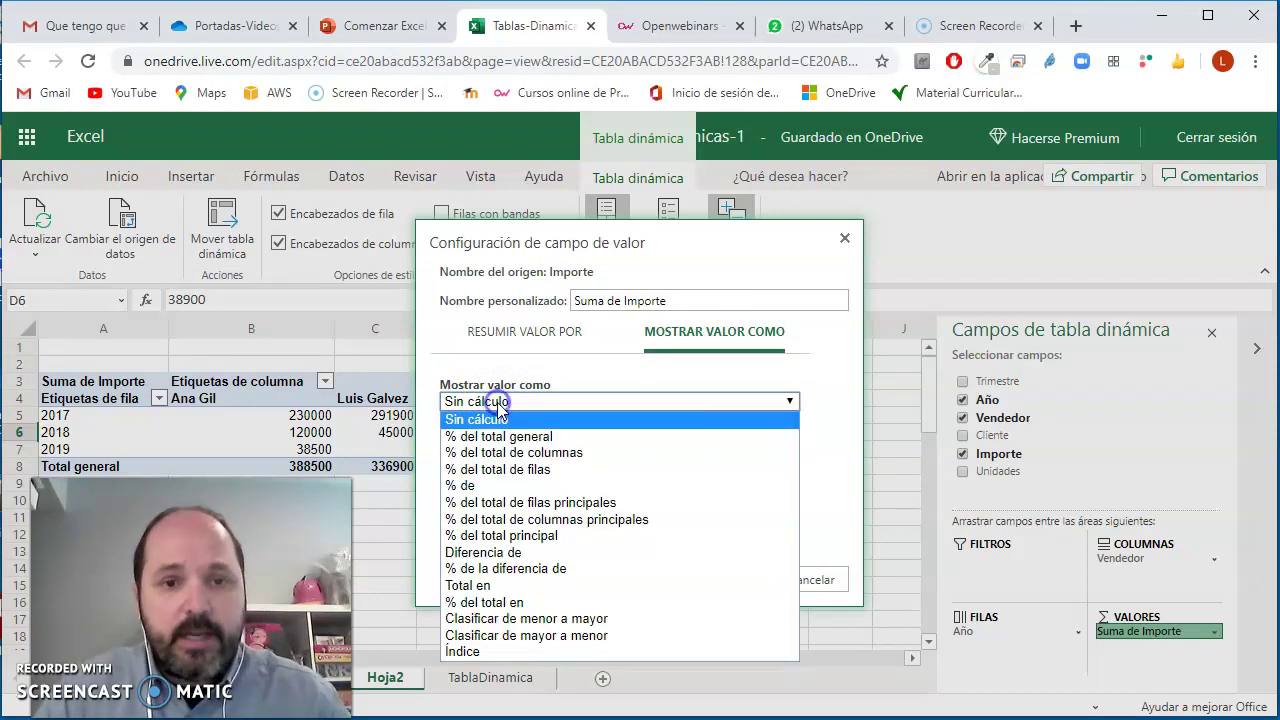
left_click(504, 437)
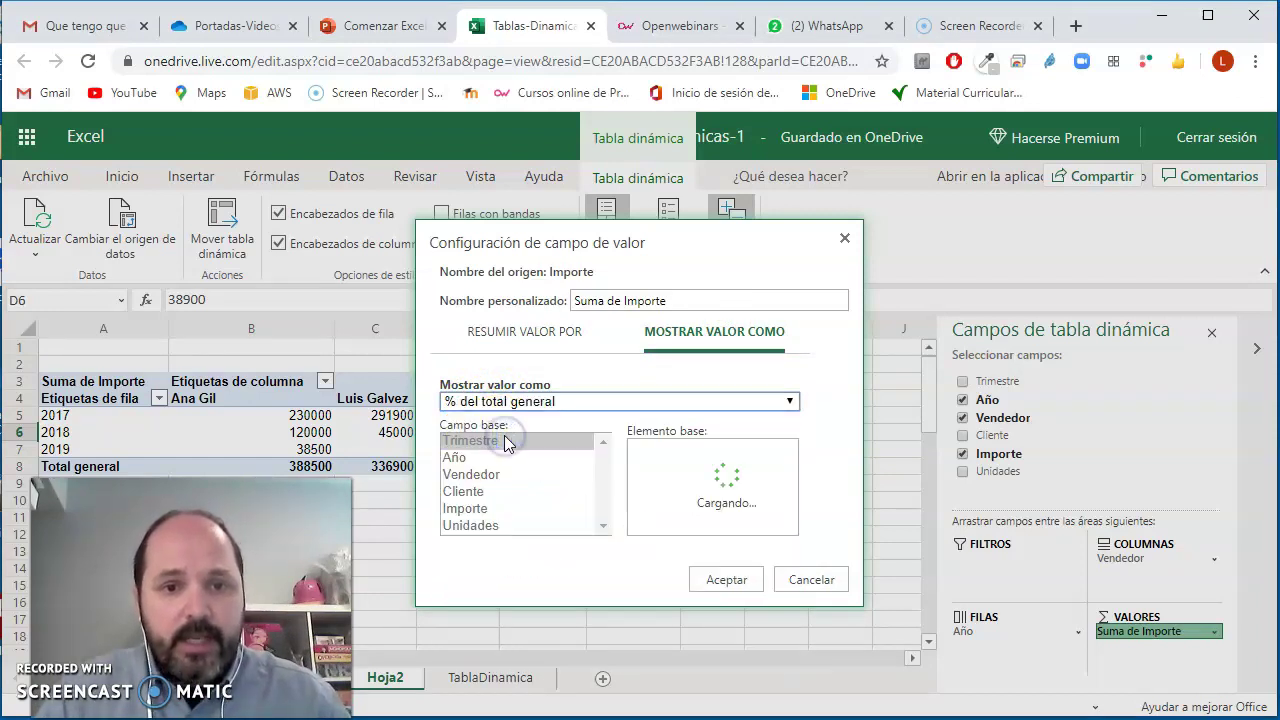
left_click(727, 579)
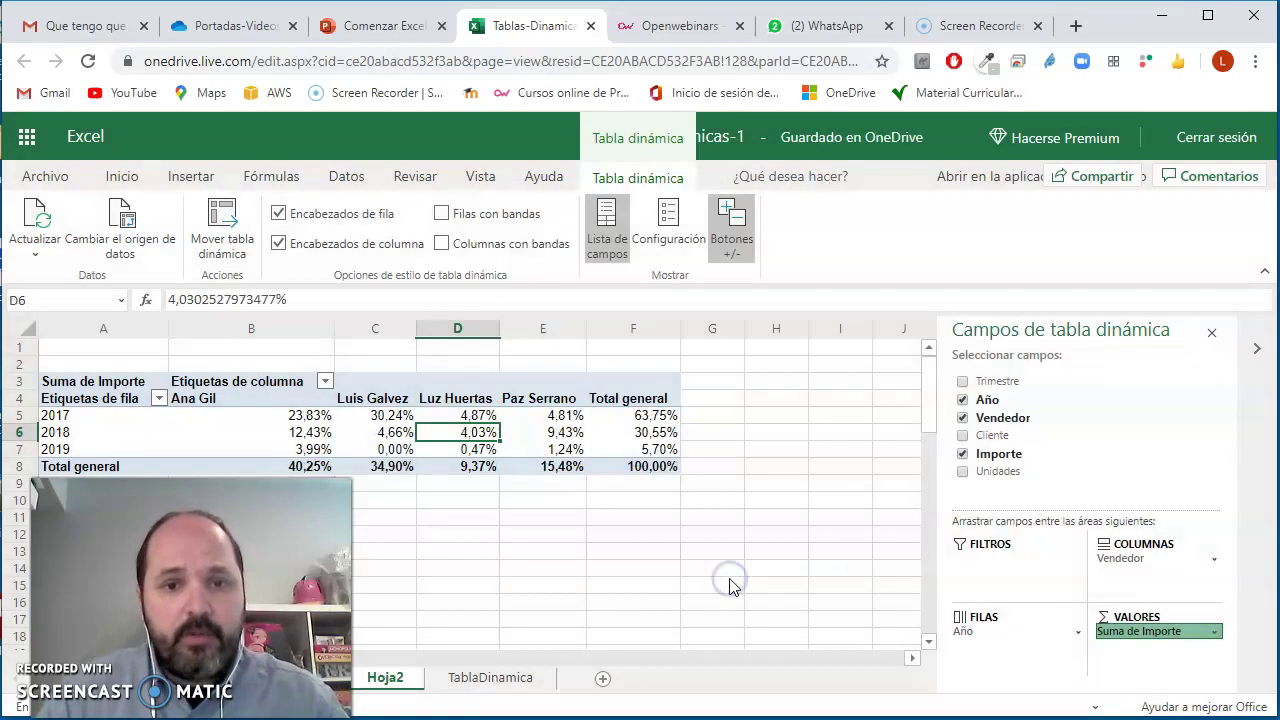
Examine the overall total percentage and compare the 2017 shares of the first and third salespeople
left_click(649, 475)
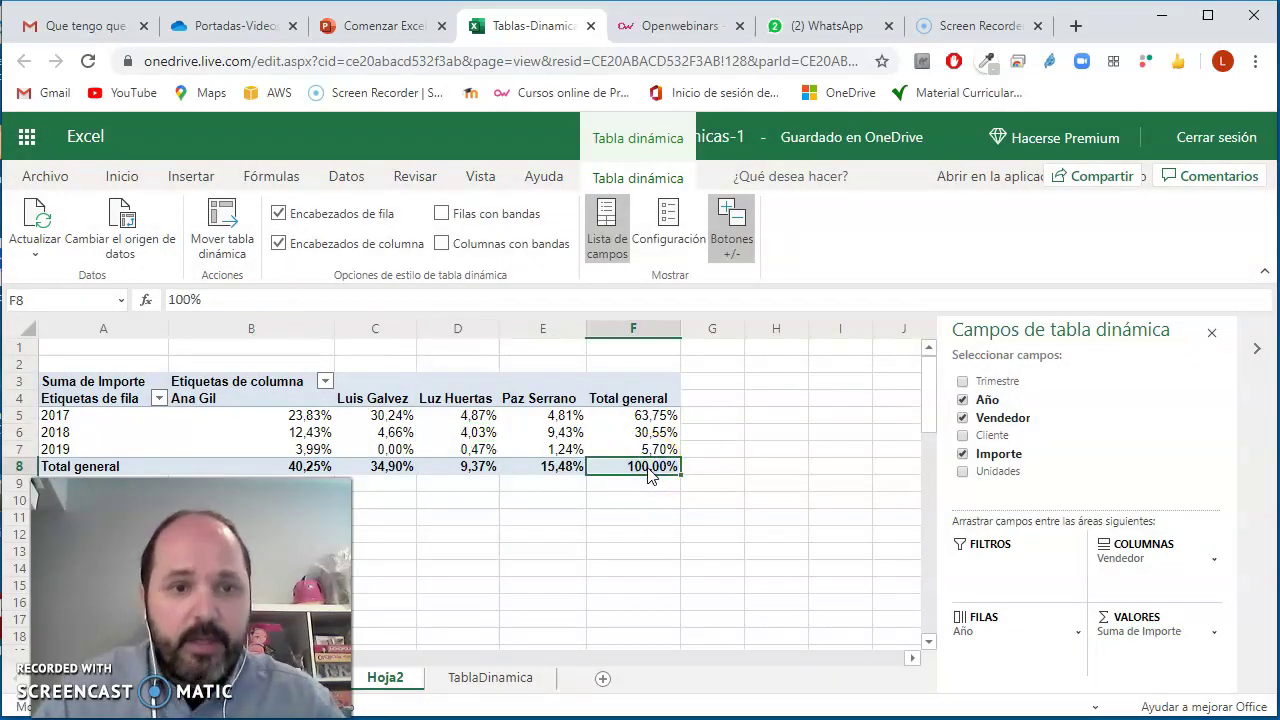
left_click(302, 419)
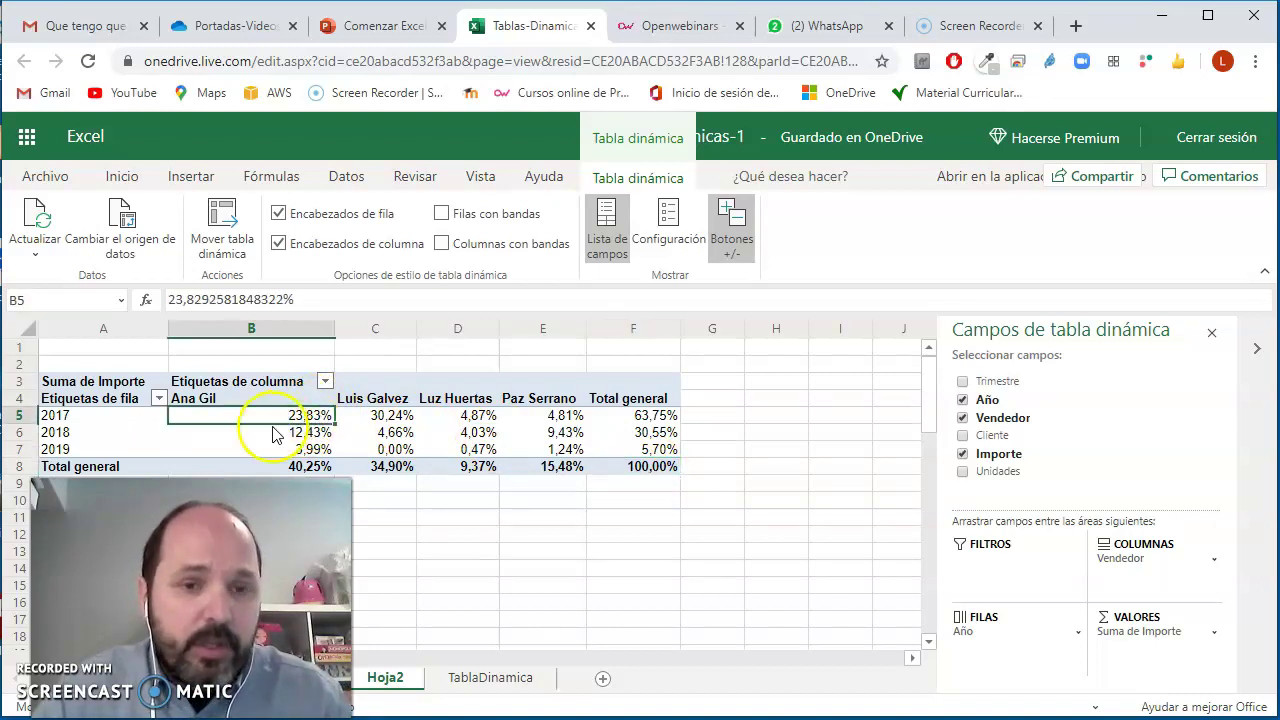
left_click(201, 398)
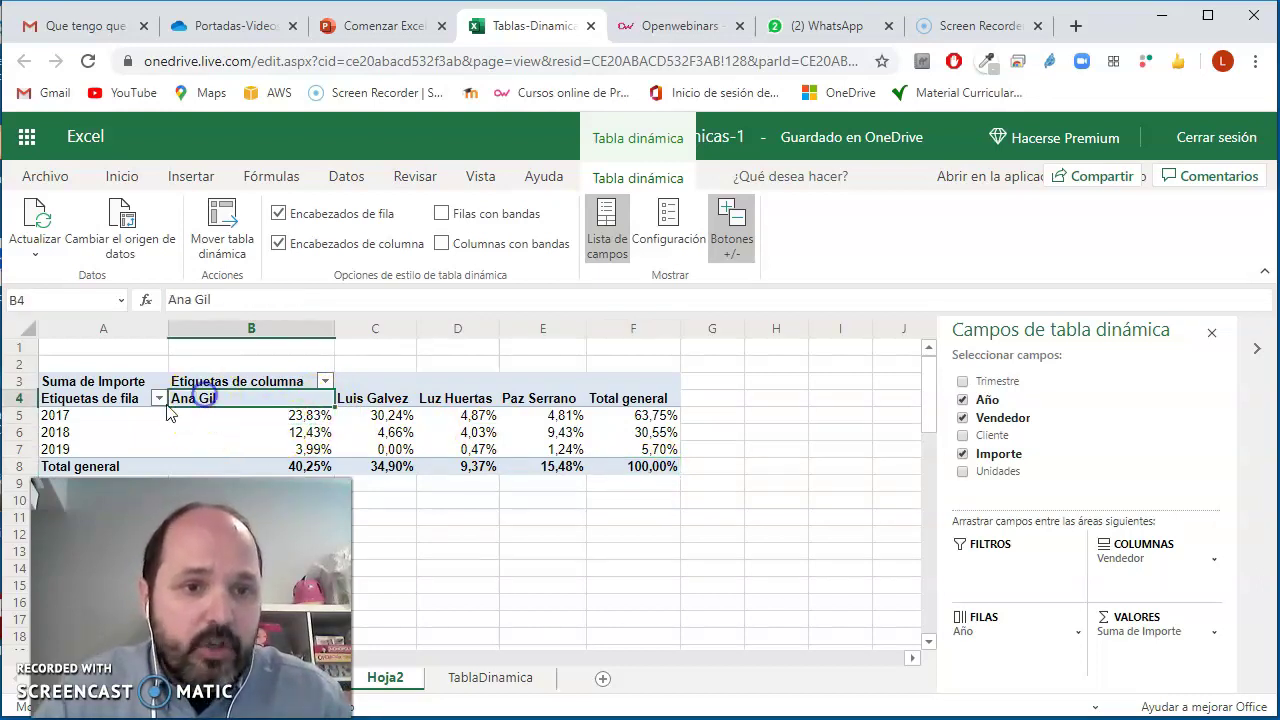
left_click(62, 420)
left_click(466, 417)
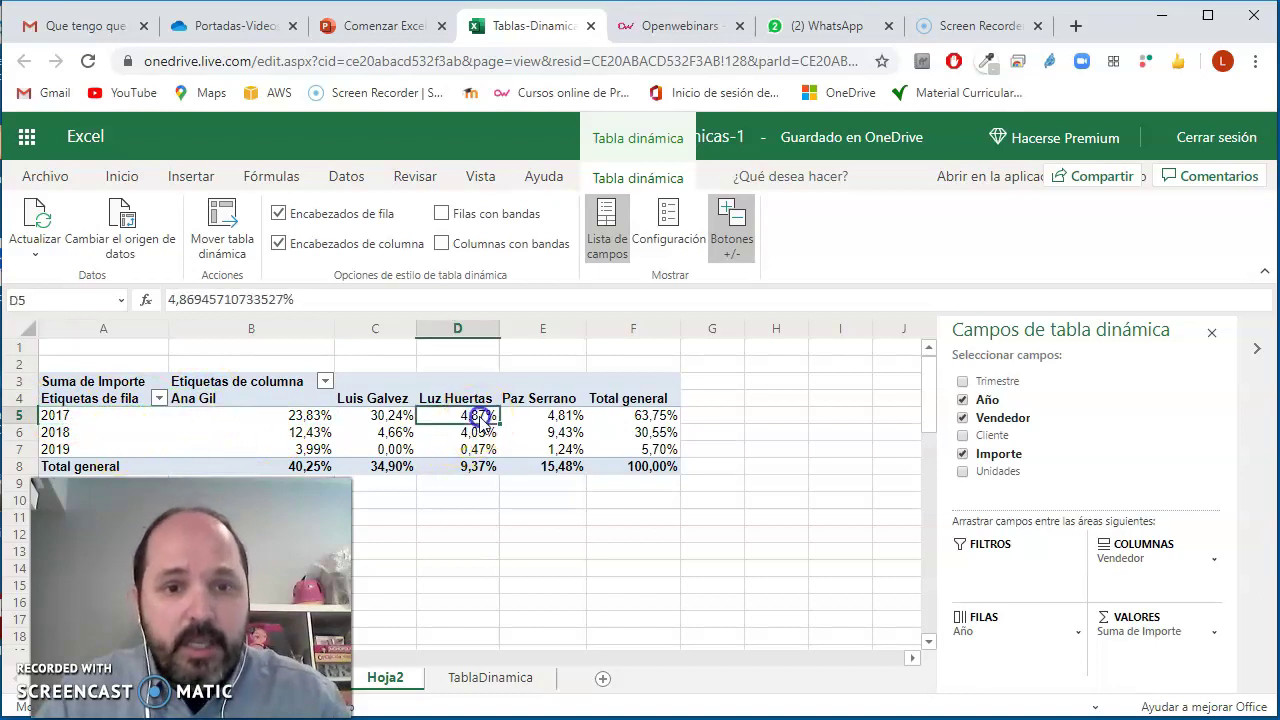
left_click(457, 399)
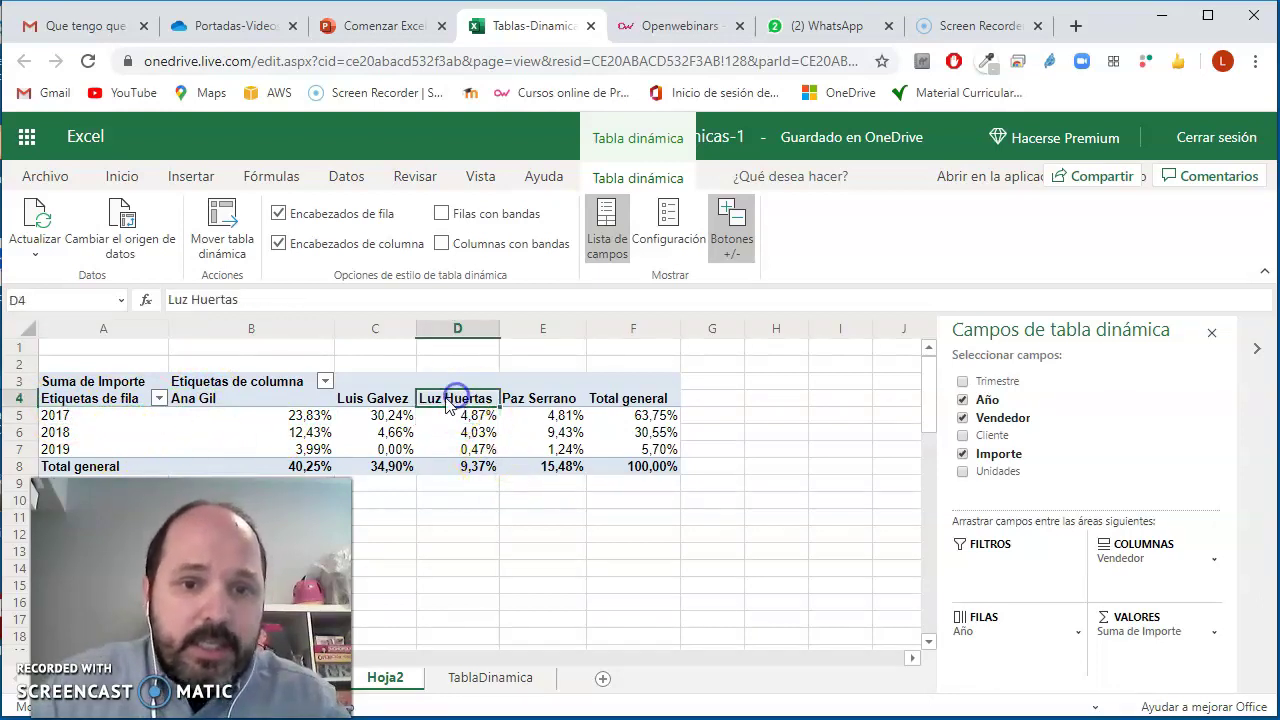
Examine the grand-total percentages by year and the third salesperson's total share, then the 2019 row and its total
left_click(84, 415)
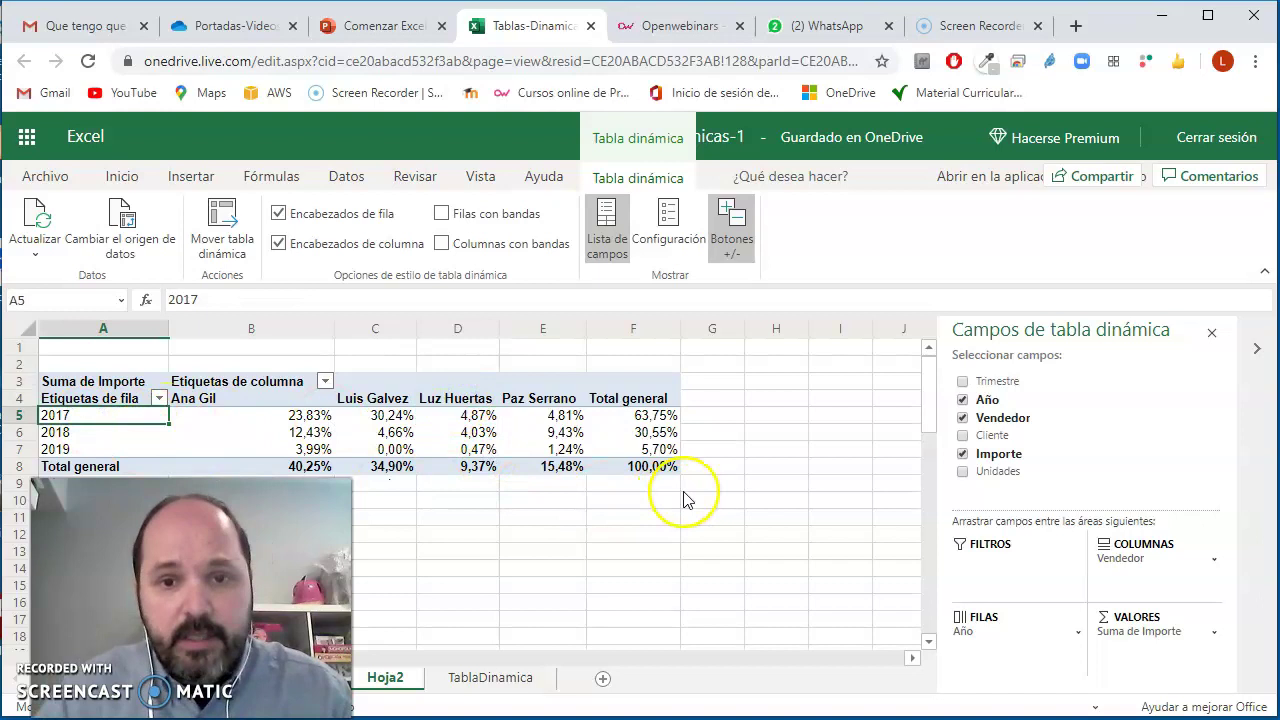
left_click(648, 466)
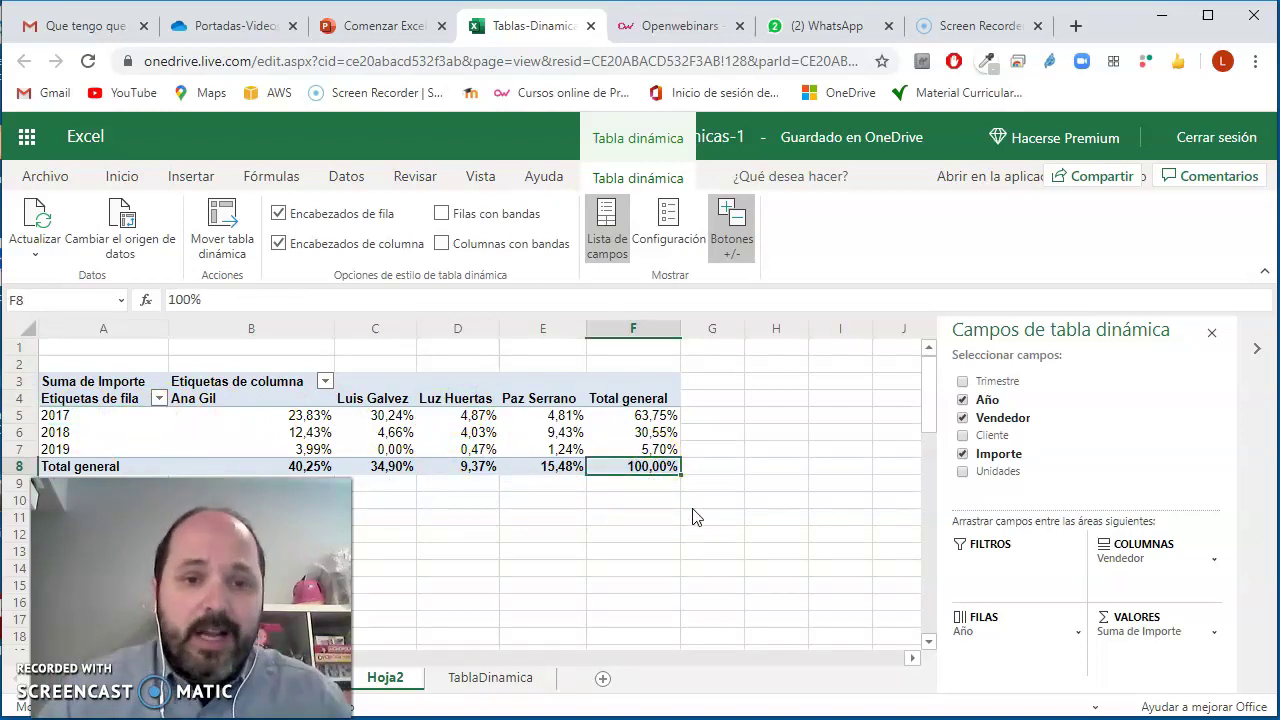
left_click_drag(464, 399, 468, 468)
left_click(455, 469)
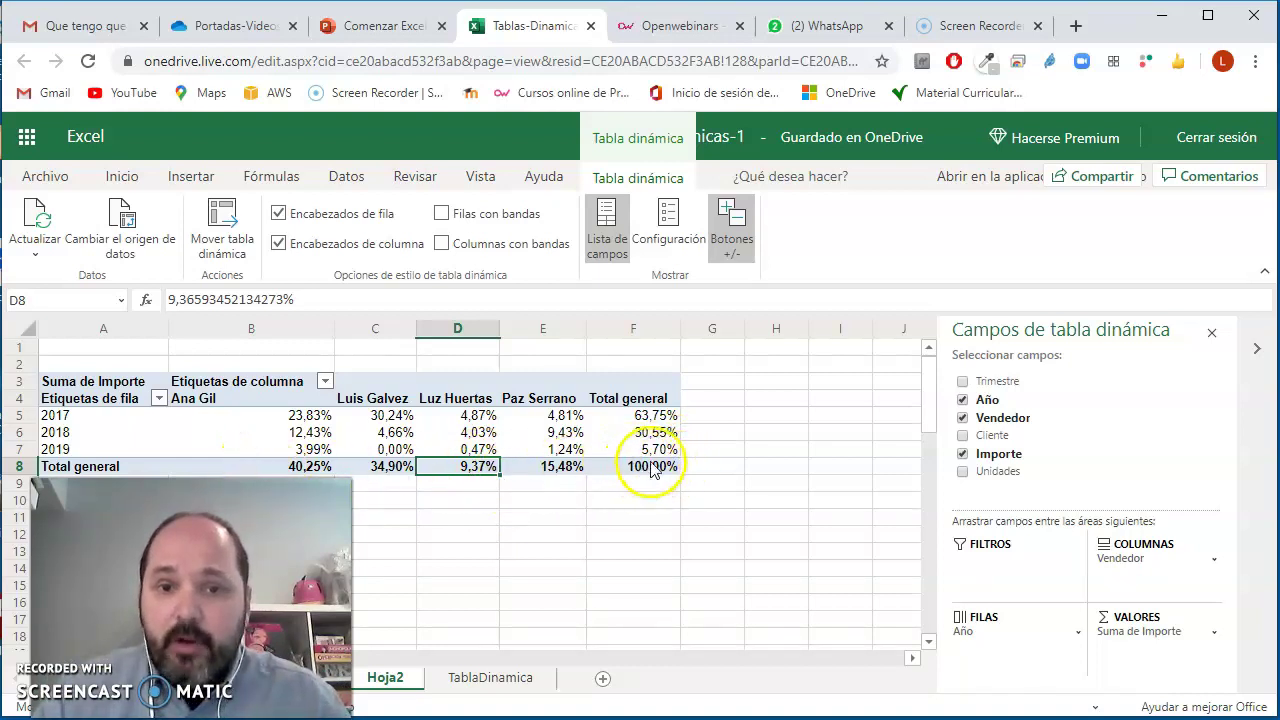
left_click_drag(70, 449, 638, 455)
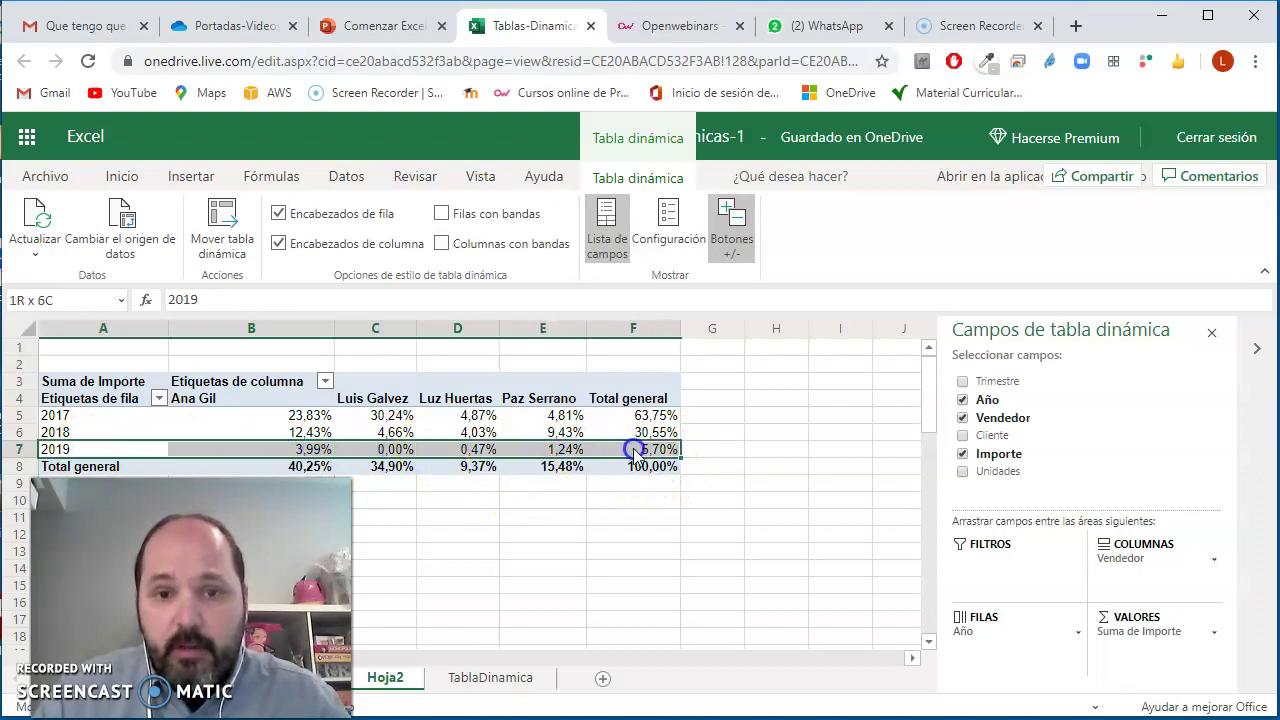
left_click(655, 451)
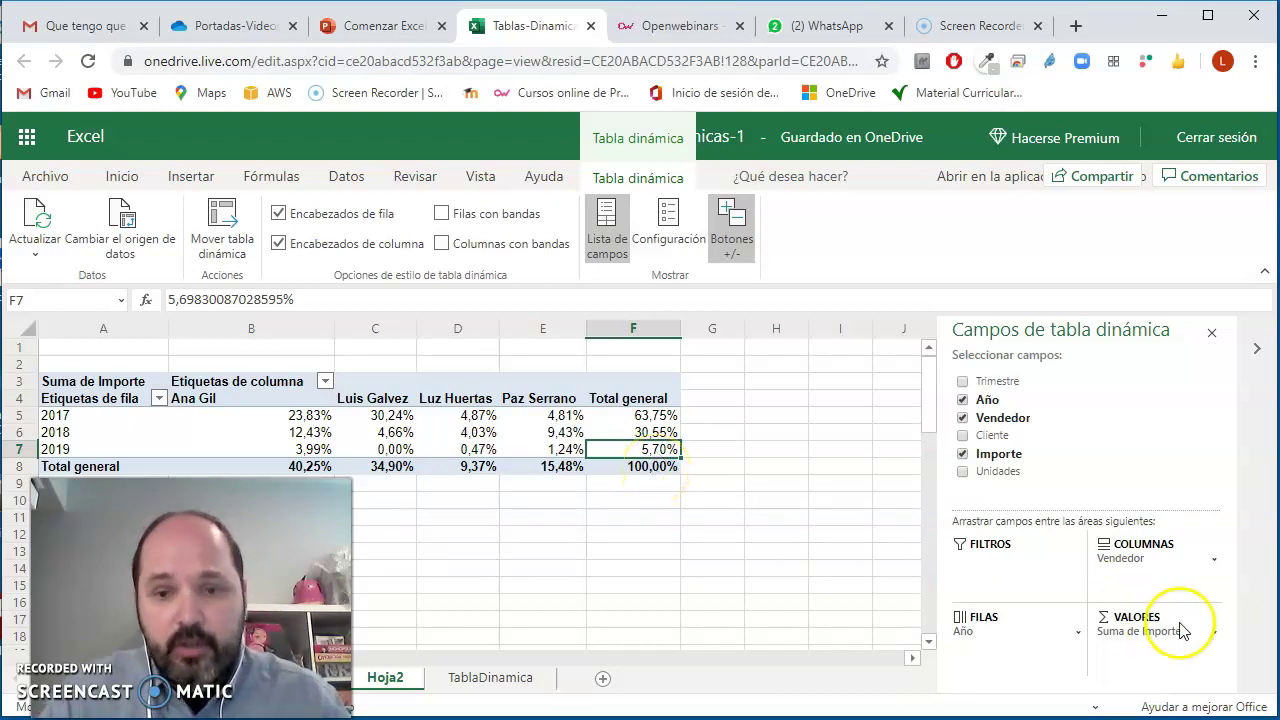
Show the Suma de Importe values as "% del total de columnas" in the value field settings
left_click(1212, 630)
left_click(1125, 625)
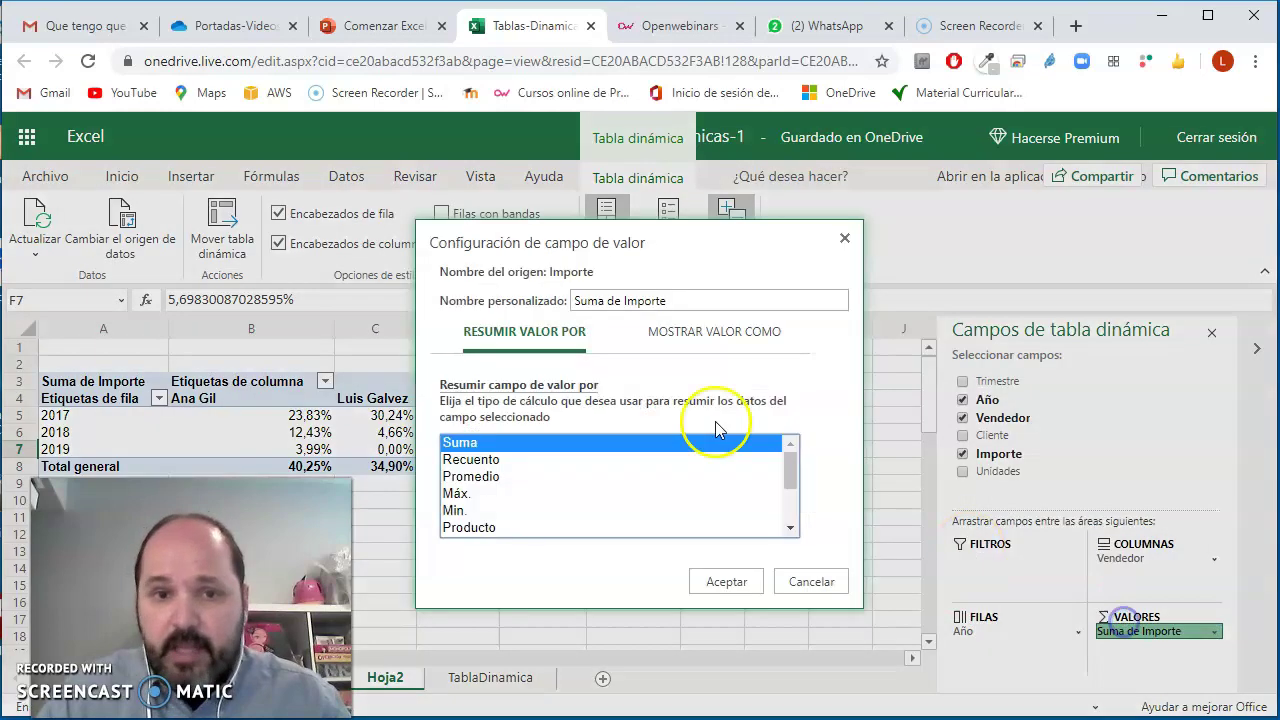
left_click(735, 332)
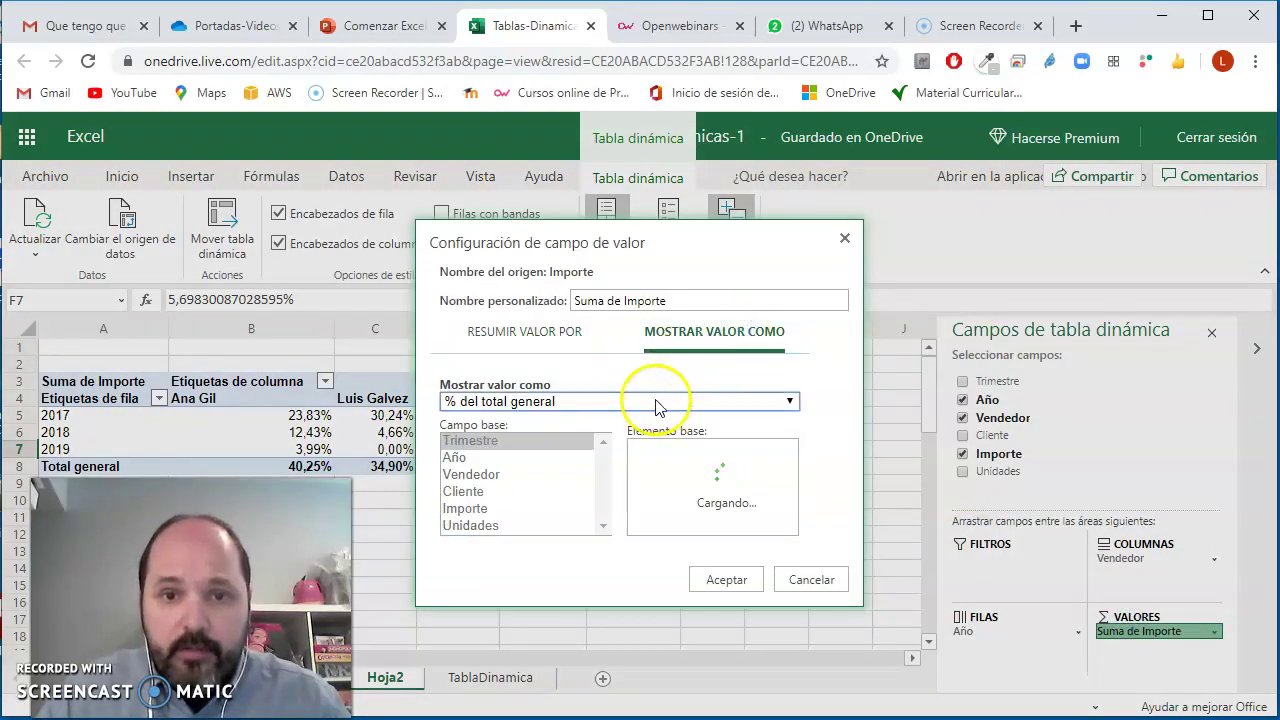
left_click(654, 401)
left_click(601, 452)
left_click(716, 580)
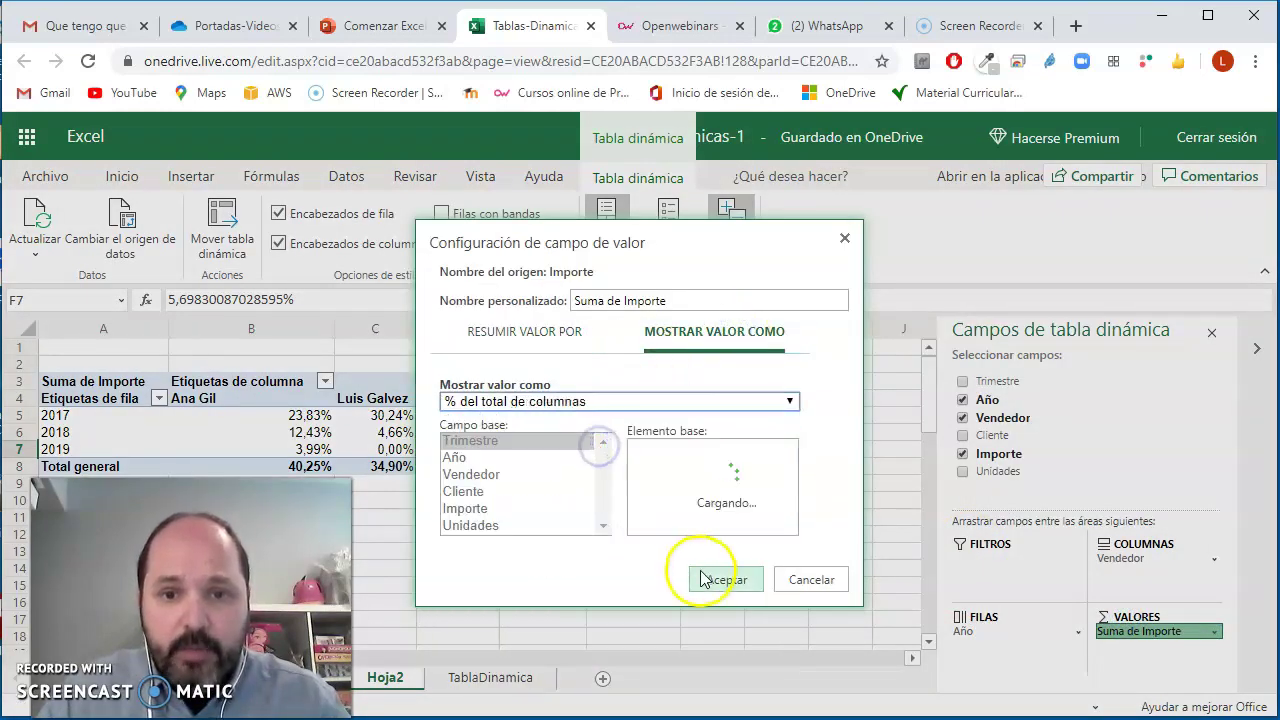
Examine the column totals and the yearly percentages of the first and fourth salespeople
left_click_drag(278, 468, 638, 468)
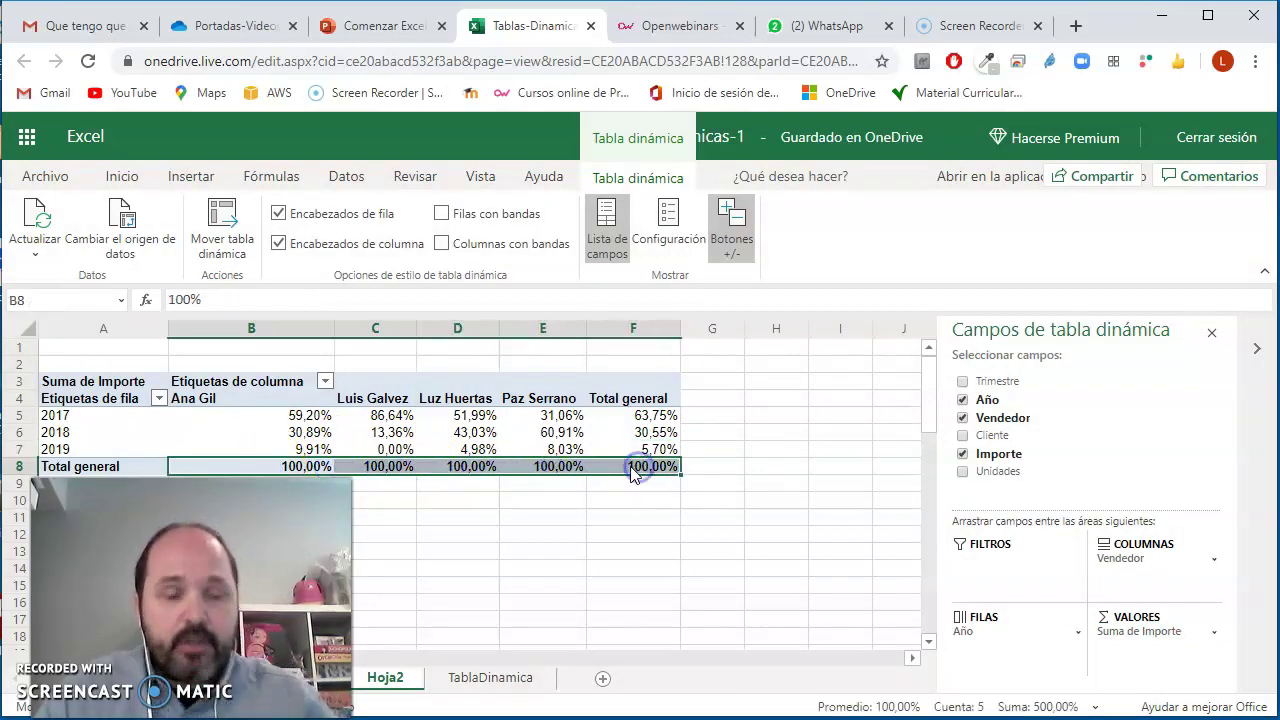
left_click_drag(266, 397, 271, 457)
left_click(270, 470)
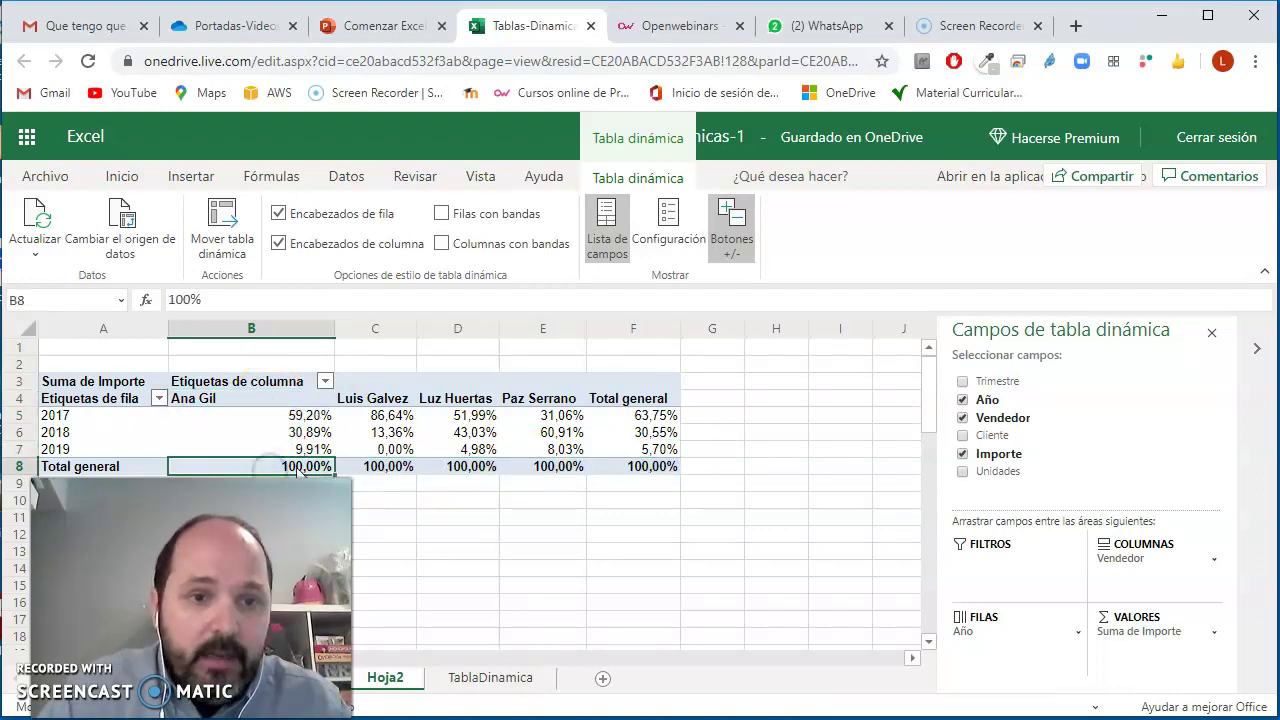
left_click(300, 415)
left_click(65, 421)
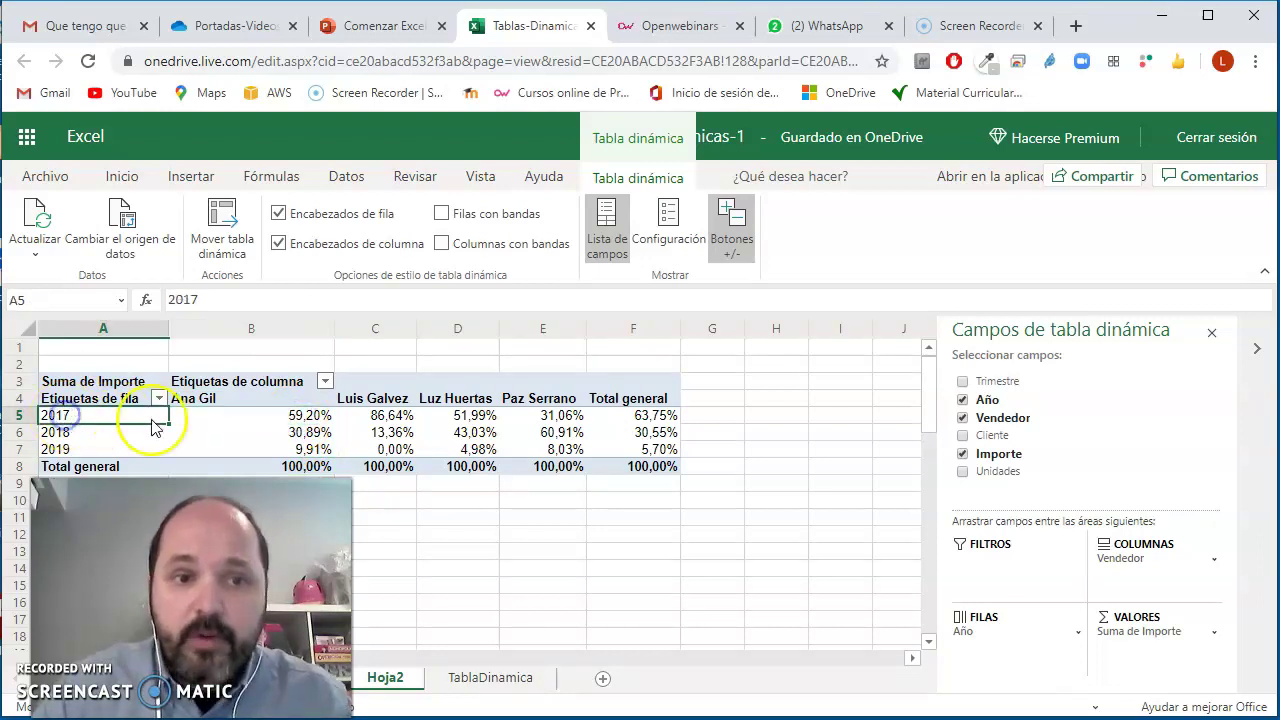
left_click(280, 451)
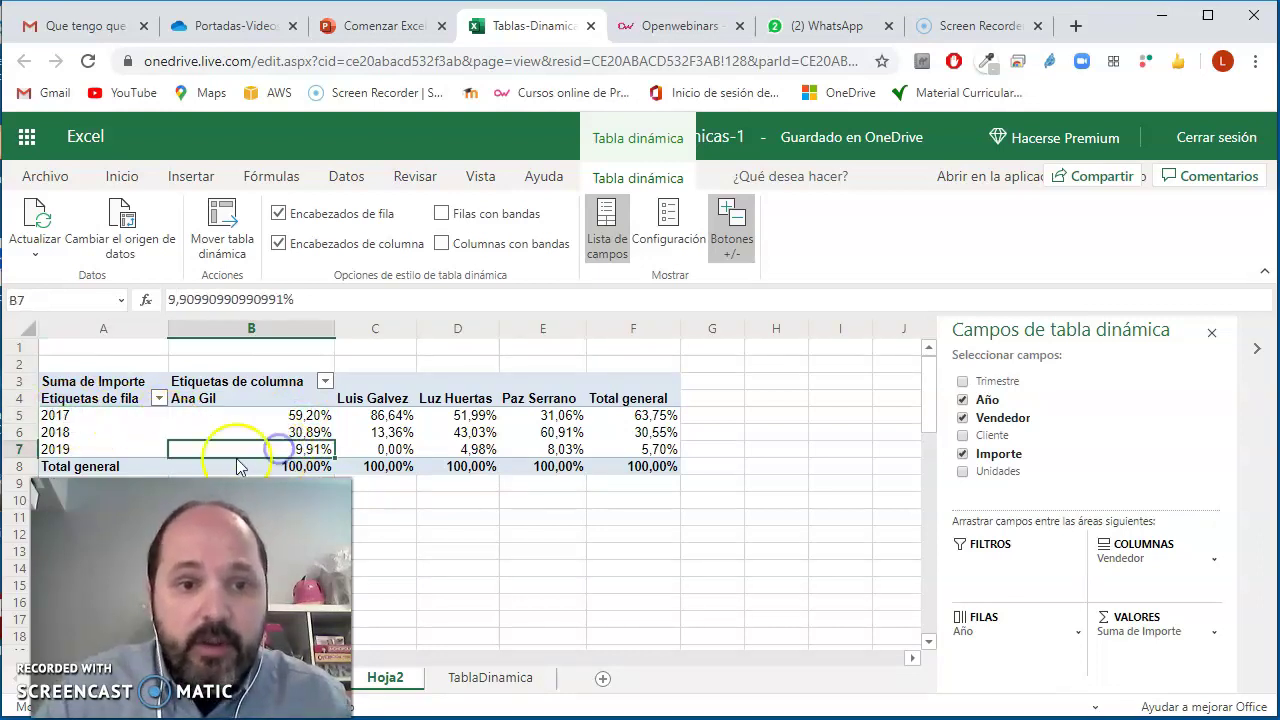
left_click_drag(560, 416, 574, 476)
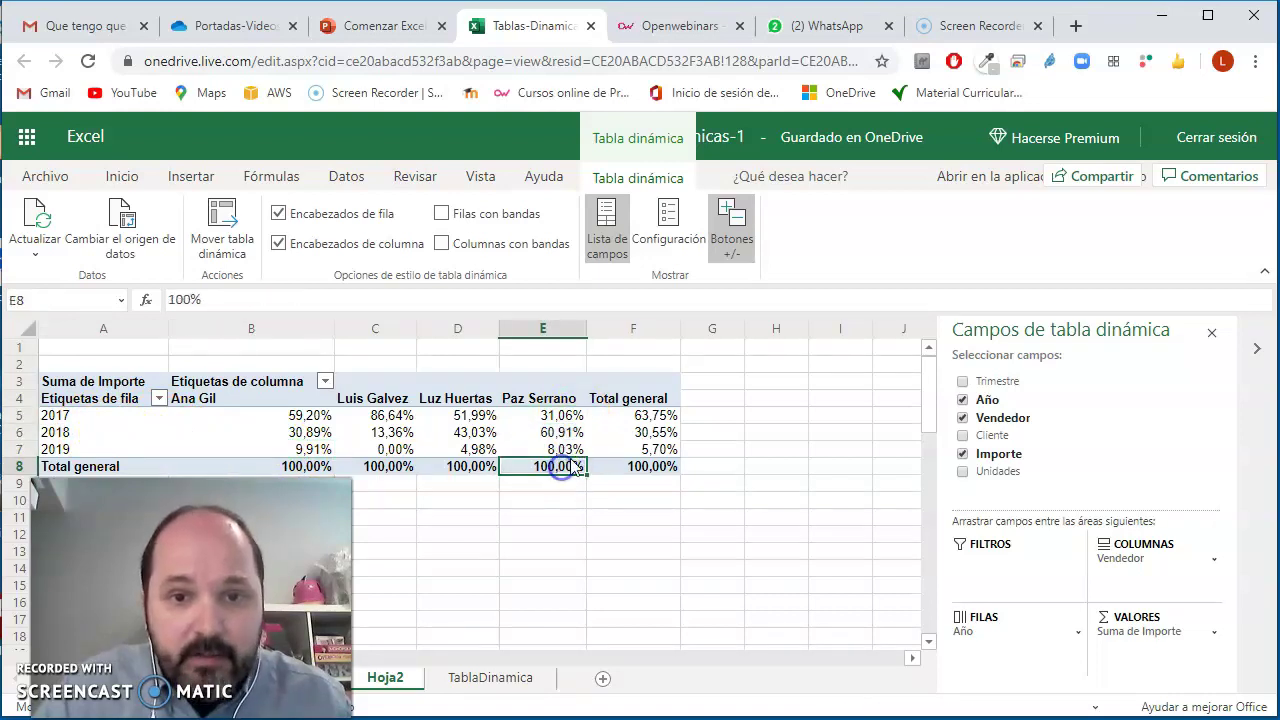
left_click(565, 419)
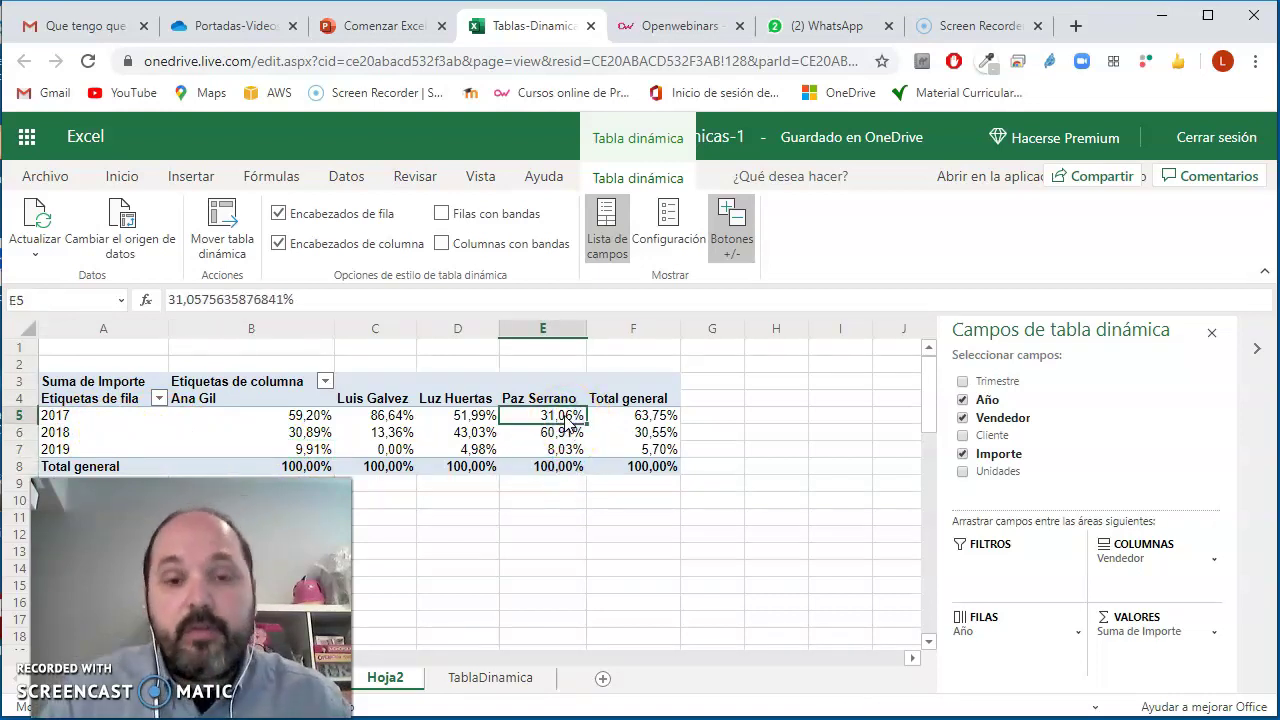
left_click(563, 433)
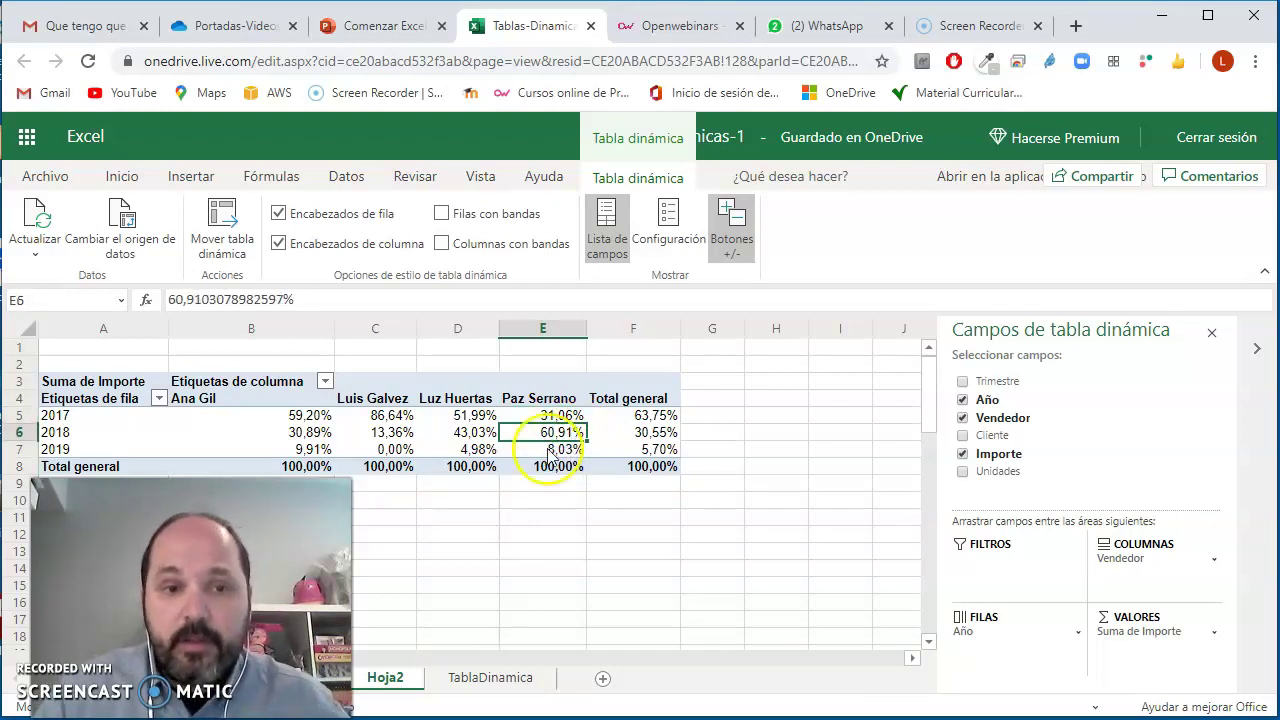
Compare how each salesperson's column percentages are distributed over the years, including the Total general row
left_click_drag(288, 398, 303, 466)
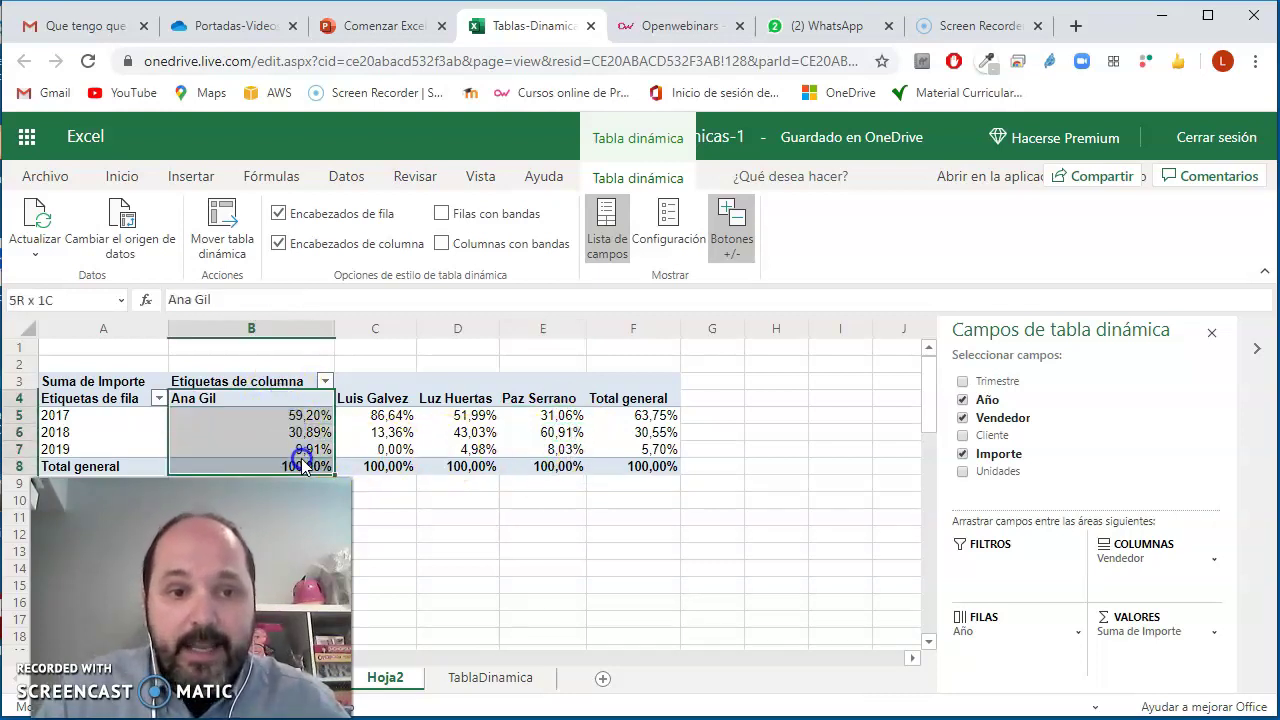
left_click(275, 412)
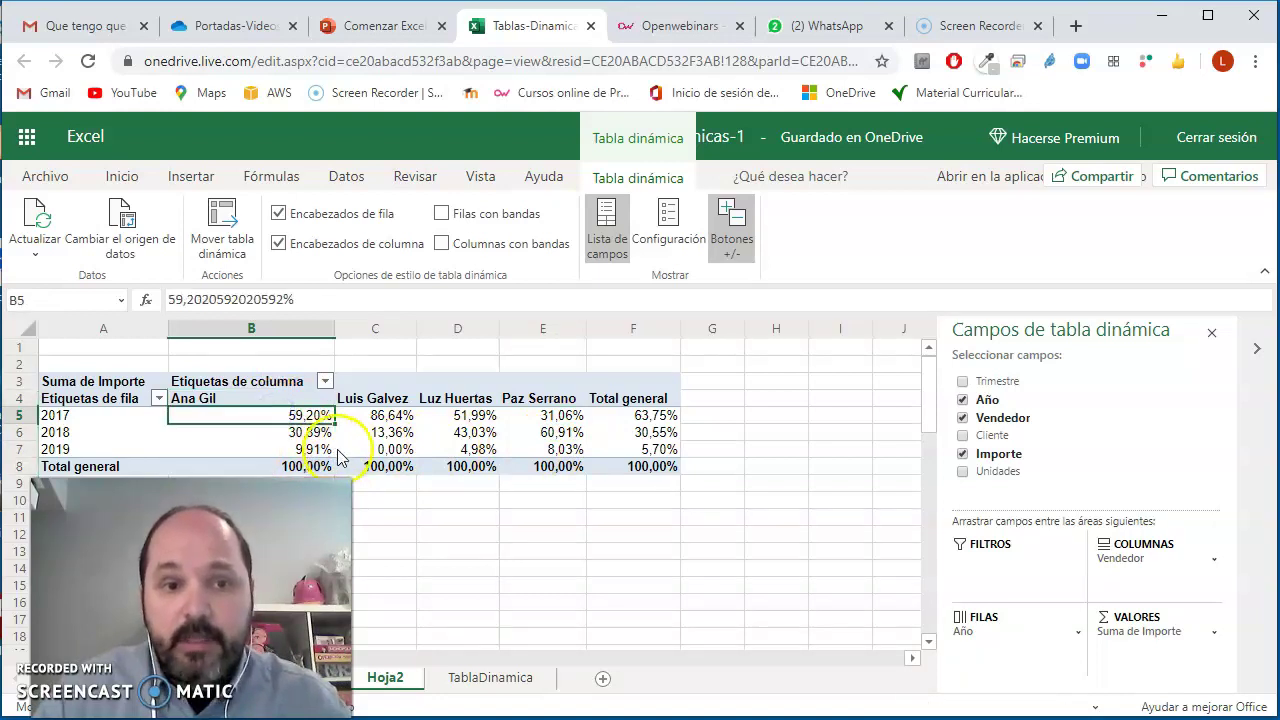
left_click_drag(532, 400, 548, 470)
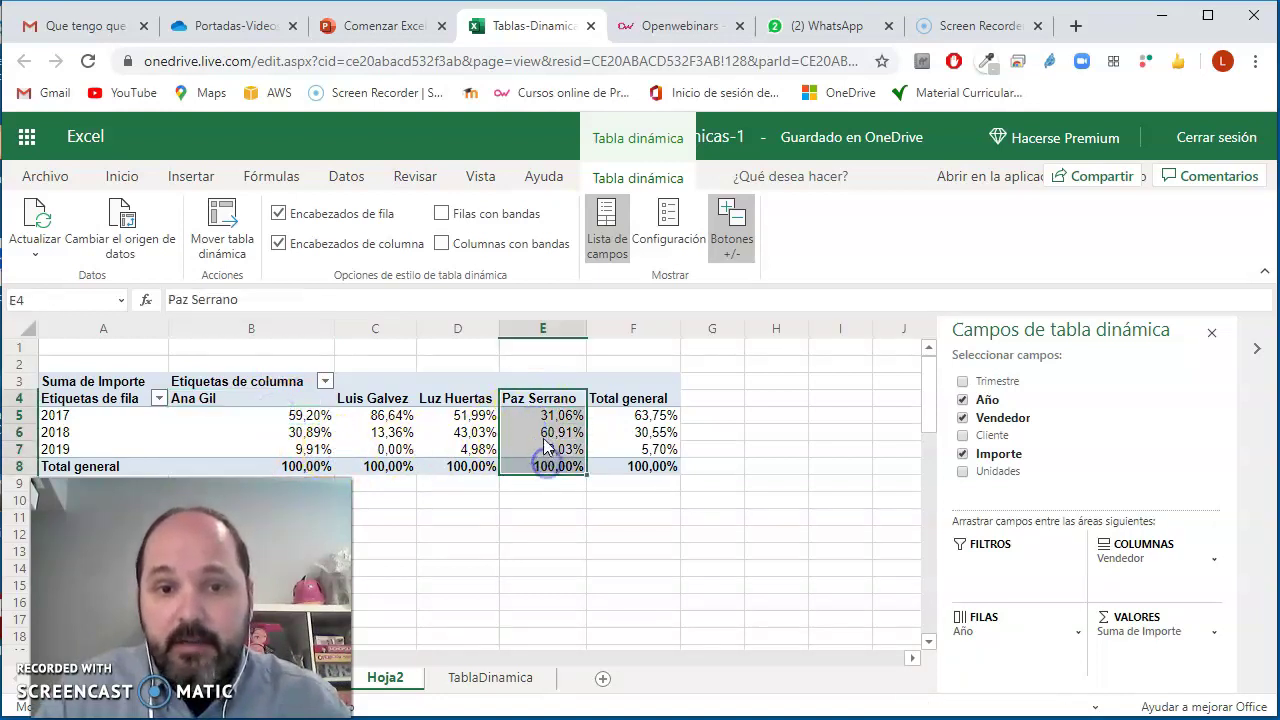
left_click(546, 434)
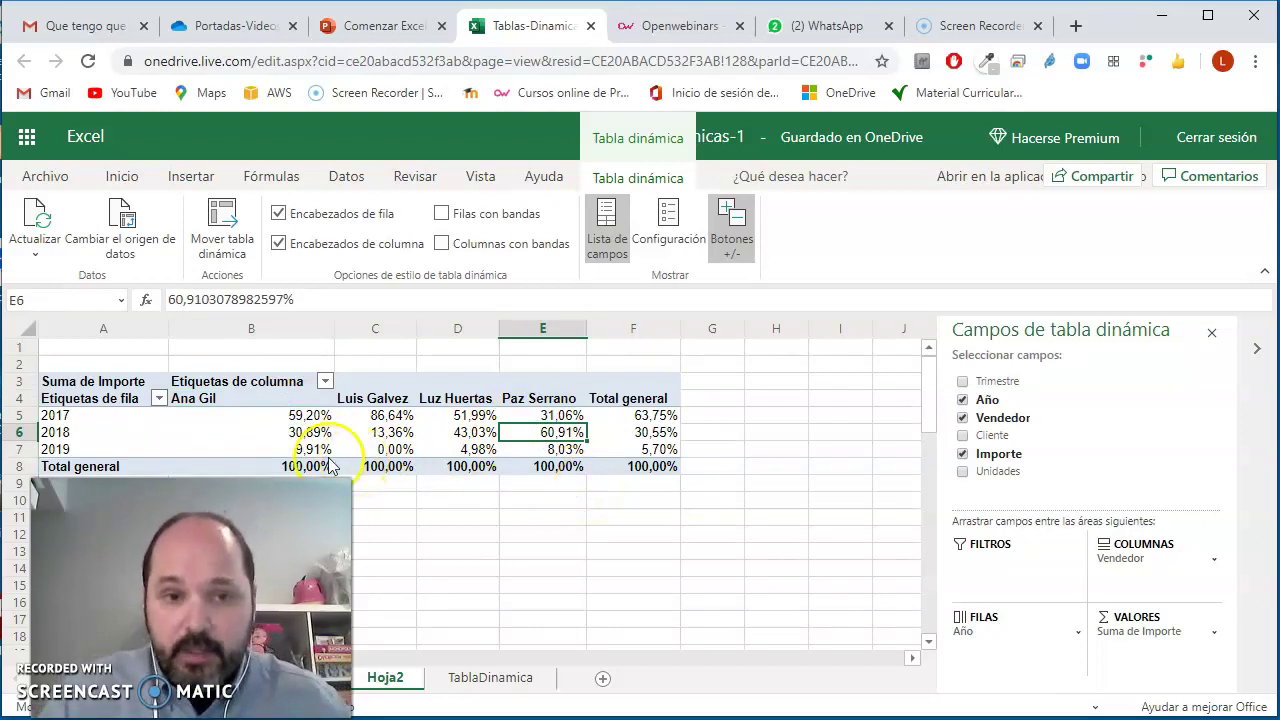
left_click_drag(295, 466, 585, 473)
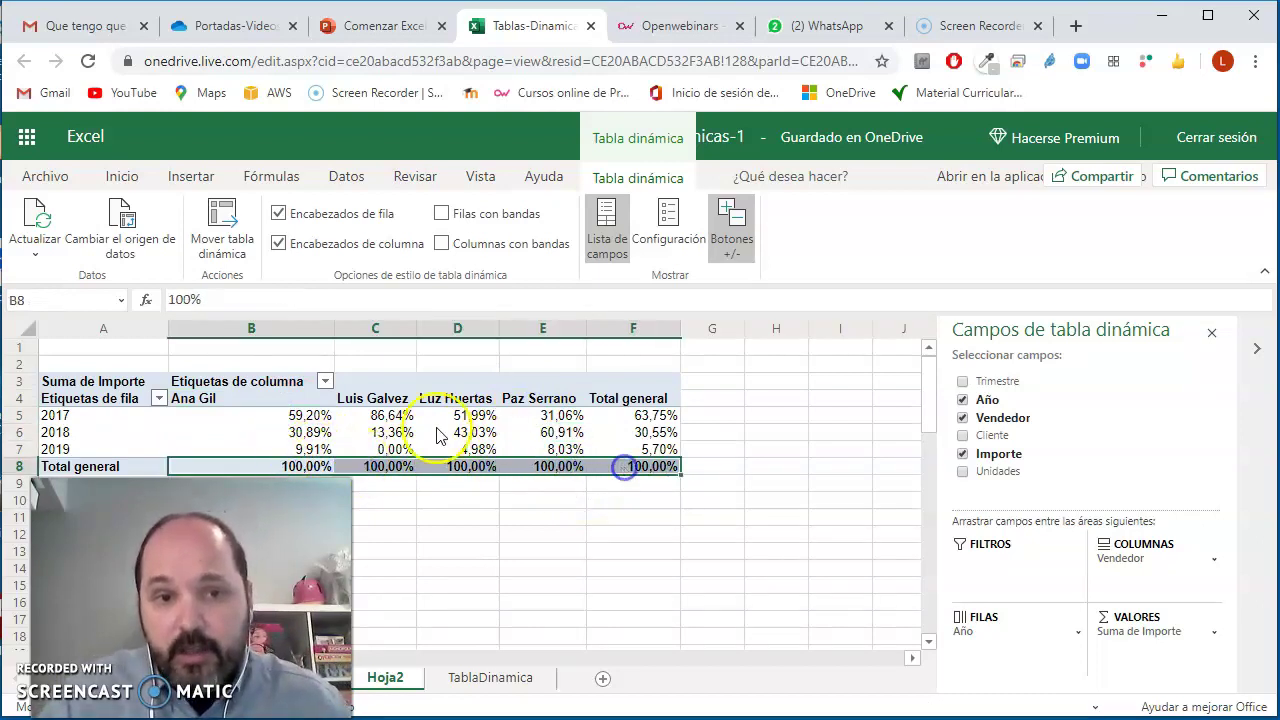
left_click_drag(262, 398, 290, 447)
left_click_drag(370, 405, 385, 449)
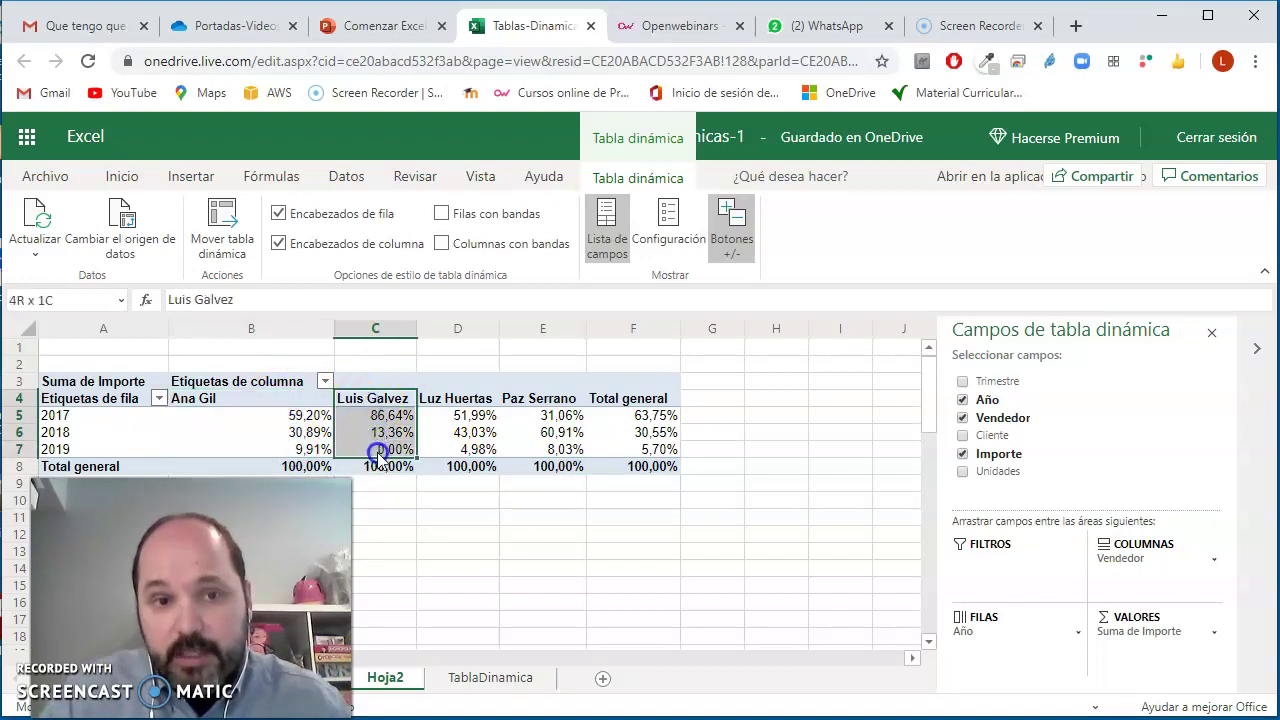
left_click_drag(455, 400, 466, 447)
left_click_drag(510, 400, 531, 432)
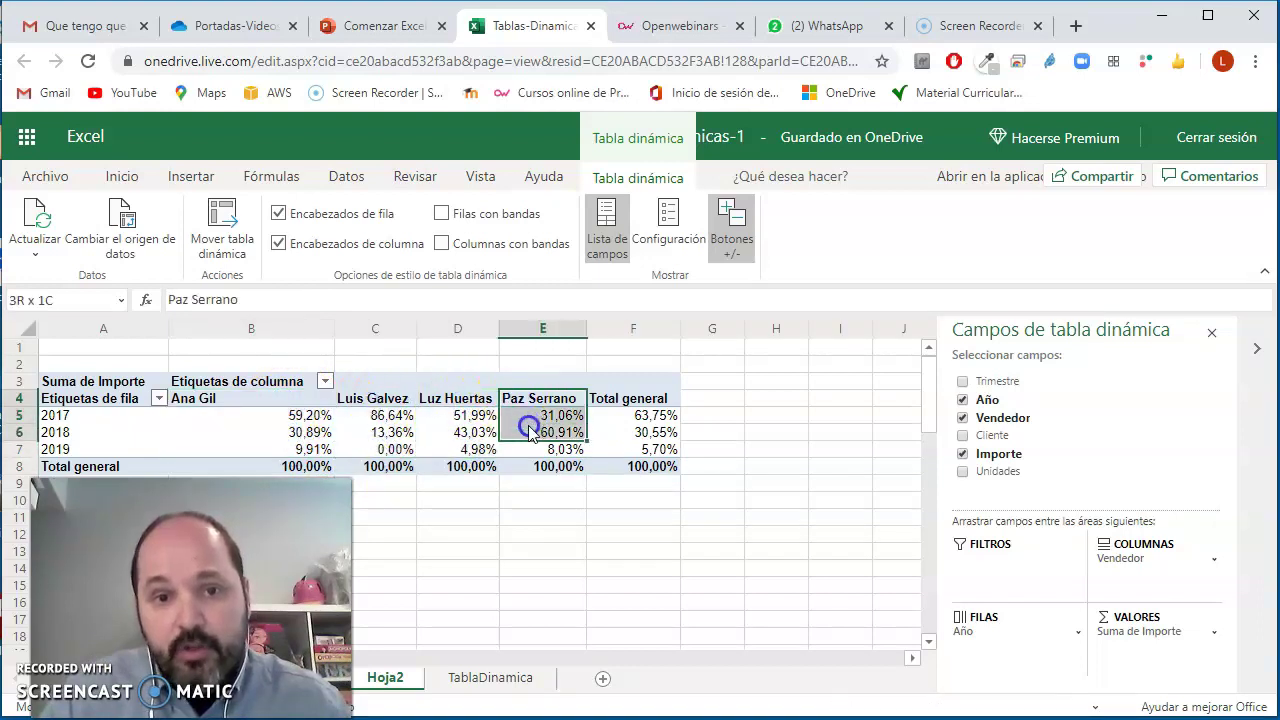
Show the Suma de Importe values as "% del total de filas" in the value field settings
left_click(1214, 631)
left_click(1163, 636)
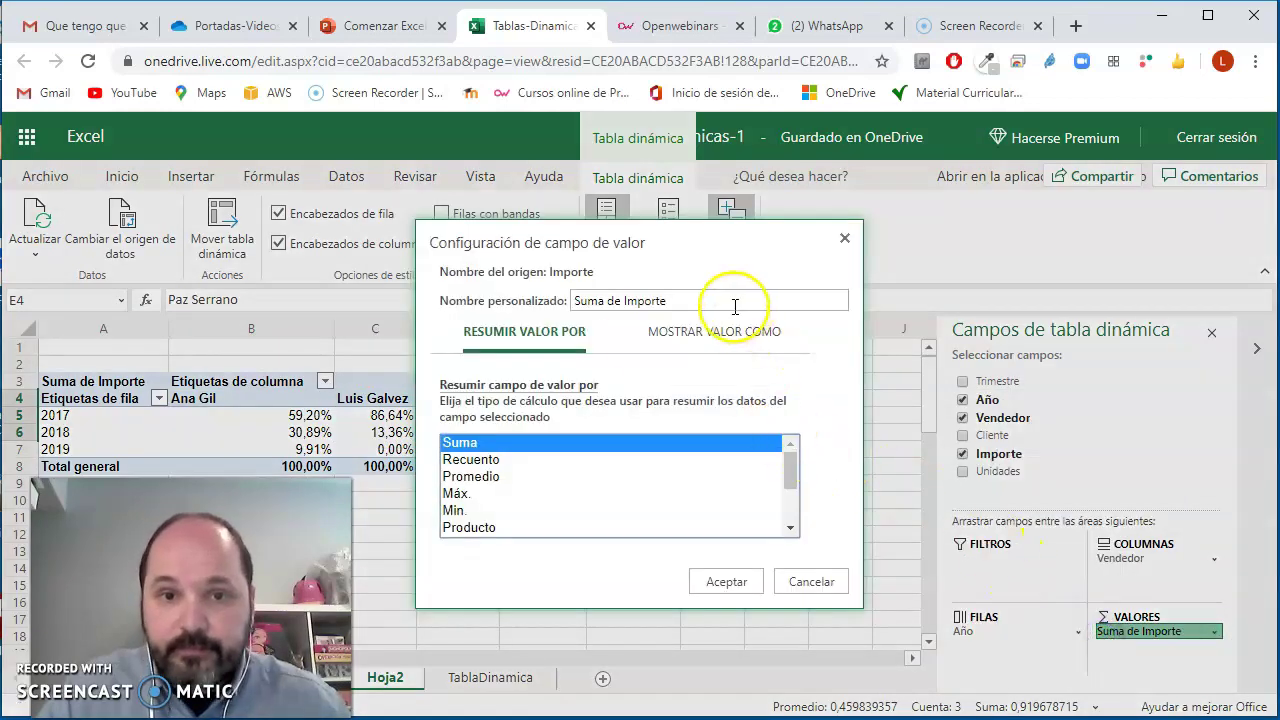
left_click(701, 335)
left_click(597, 401)
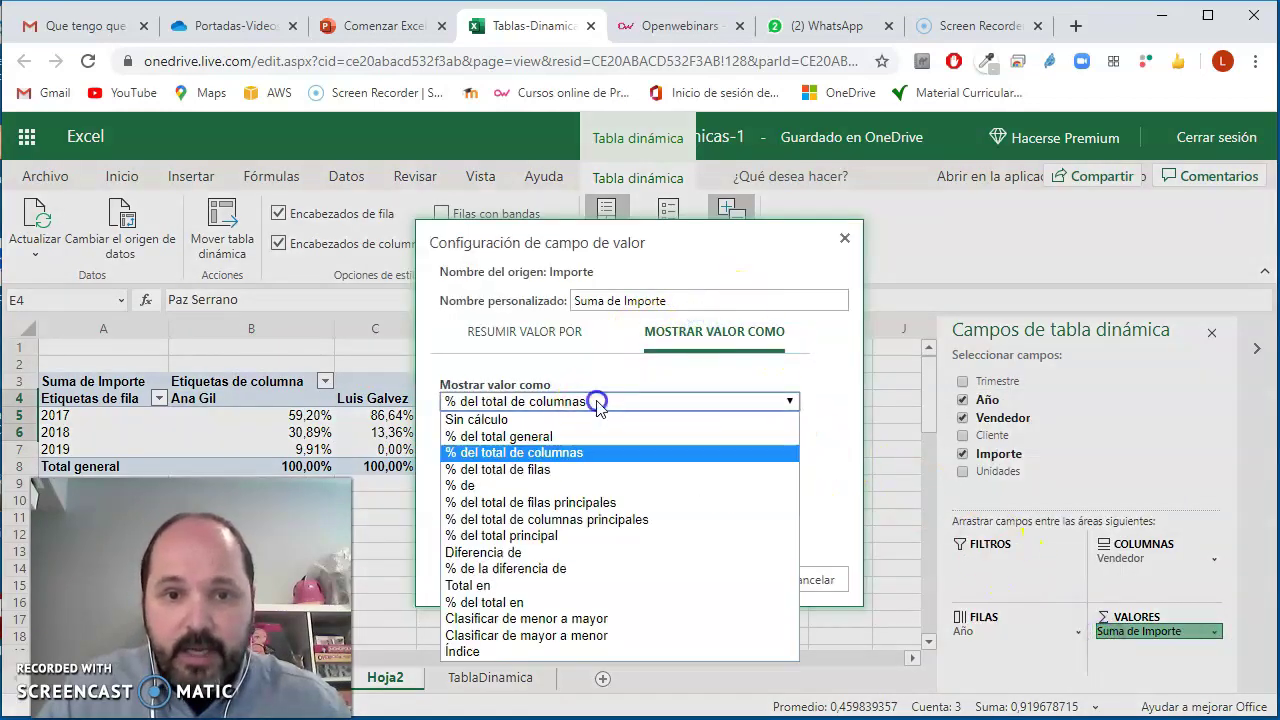
left_click(558, 470)
left_click(726, 582)
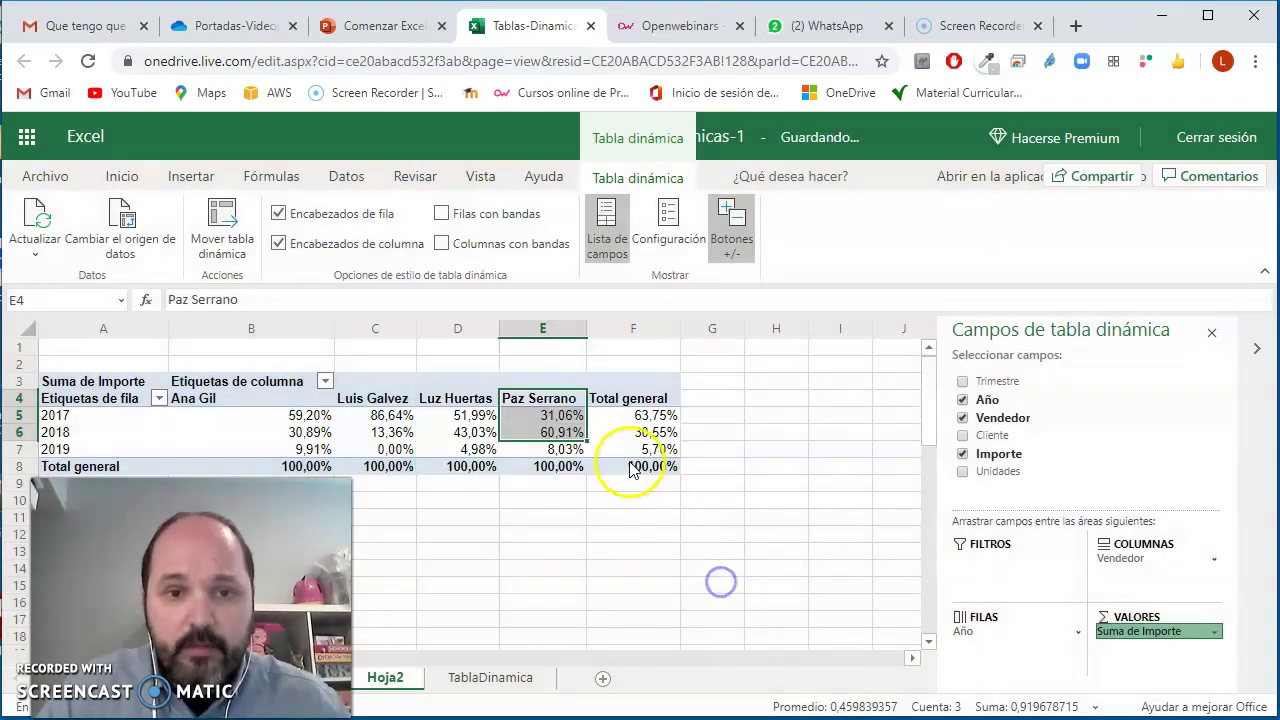
Examine the row totals and the 2019 row, comparing the first and fourth salespeople's shares
left_click_drag(640, 420, 641, 466)
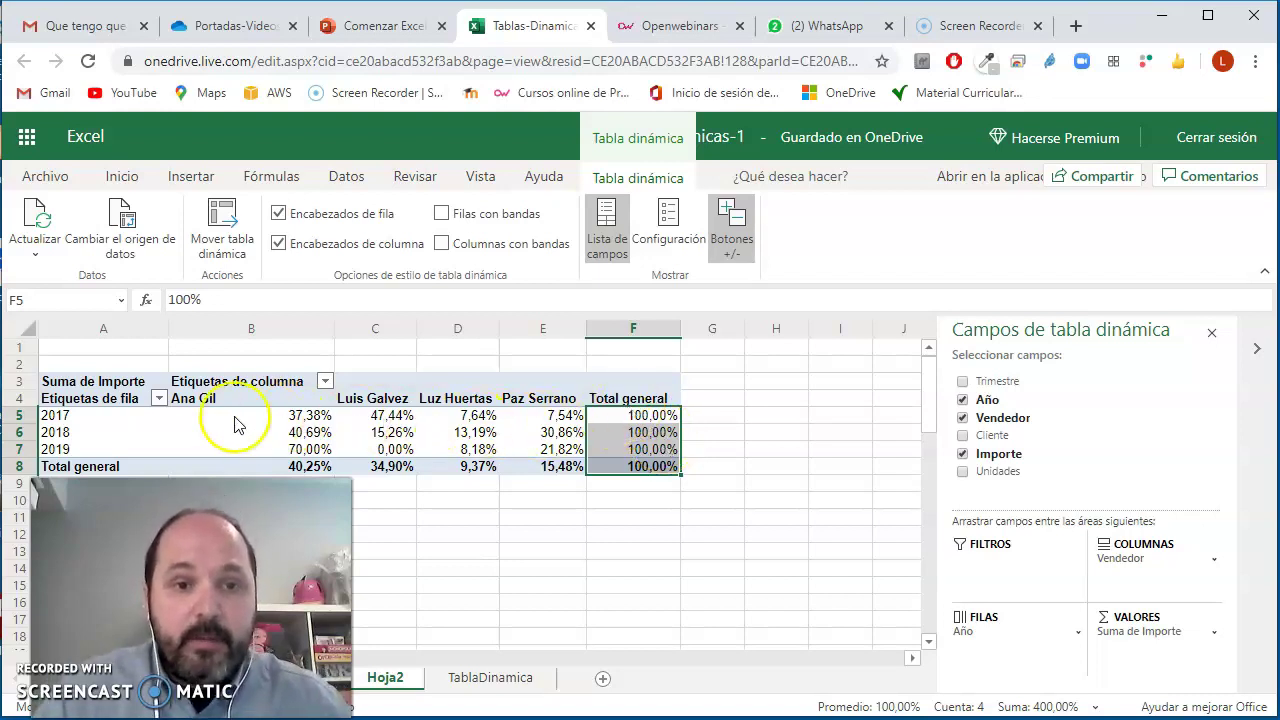
left_click_drag(62, 452, 652, 451)
left_click(652, 451)
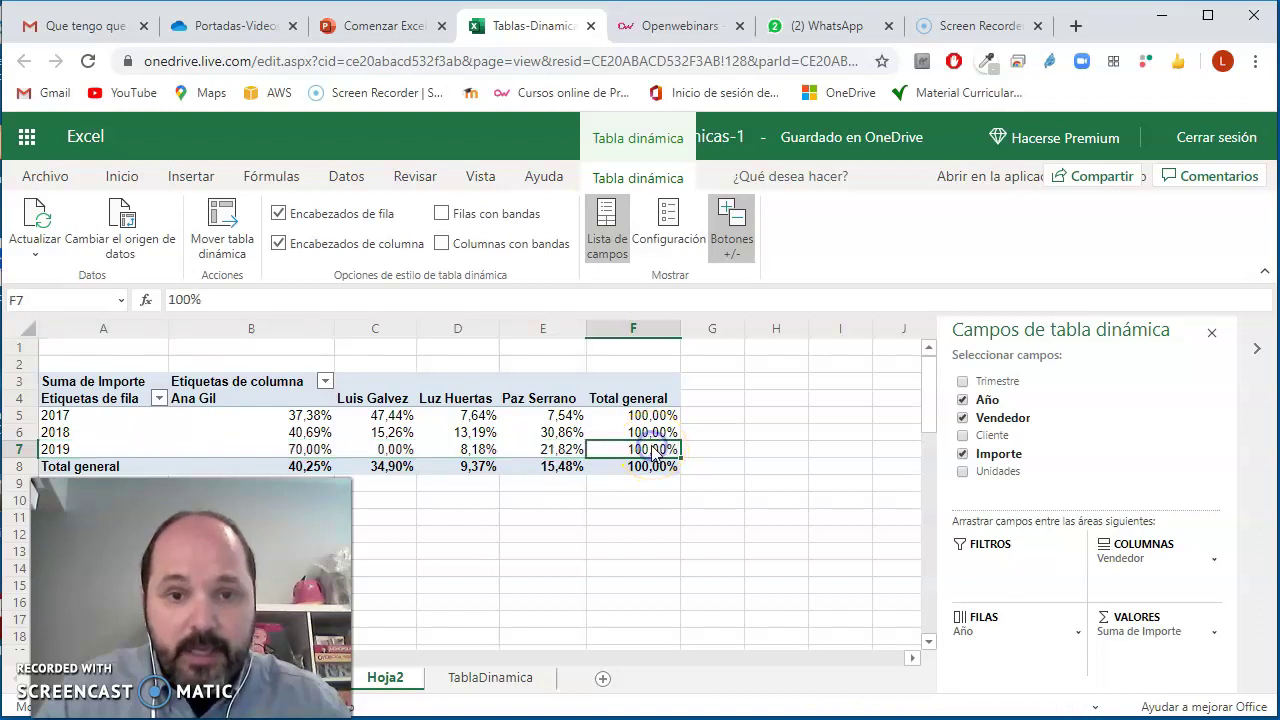
left_click_drag(290, 449, 555, 449)
left_click(300, 452)
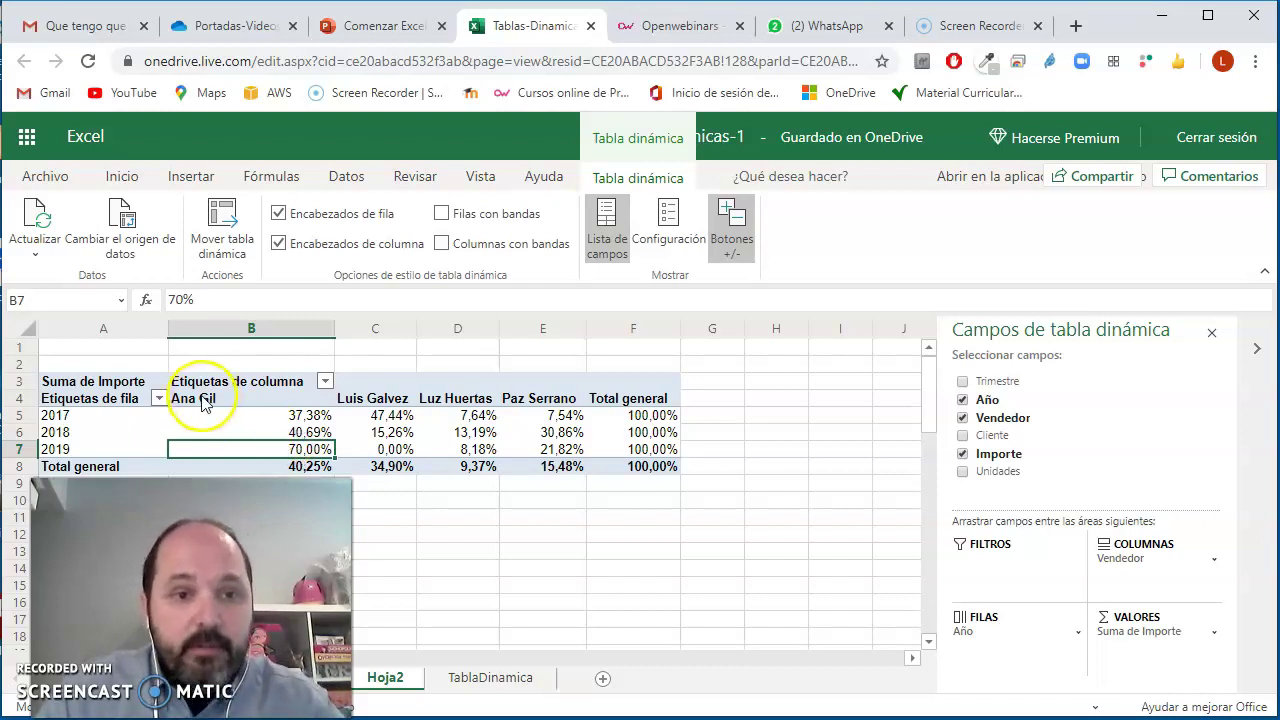
left_click(568, 452)
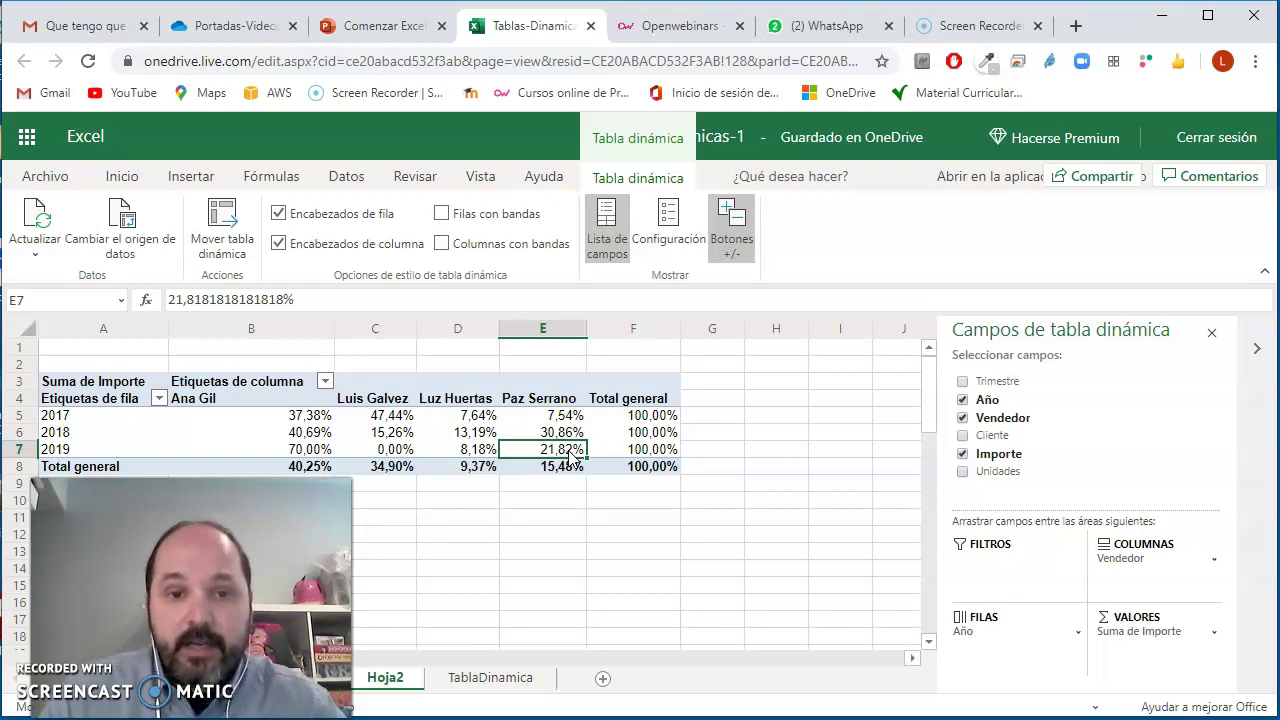
Examine each salesperson's share in the 2017 row and the Total general percentages of the three years
left_click_drag(70, 415, 636, 420)
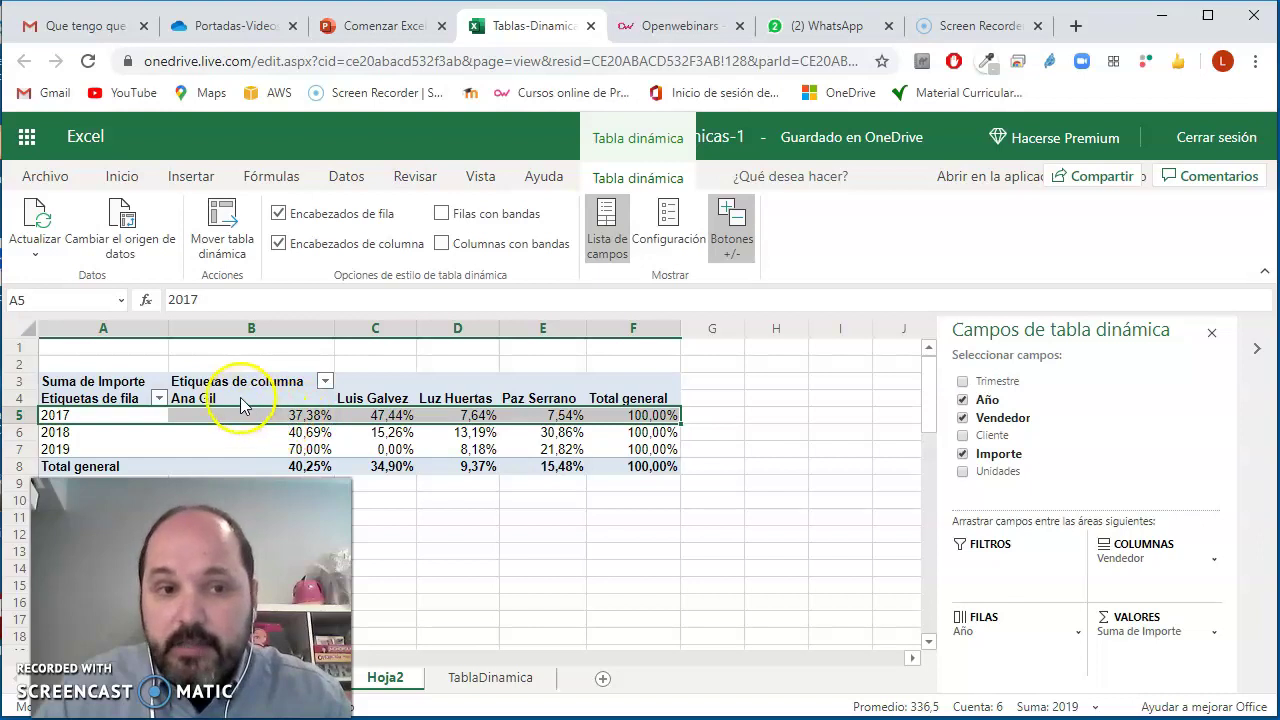
left_click(389, 414)
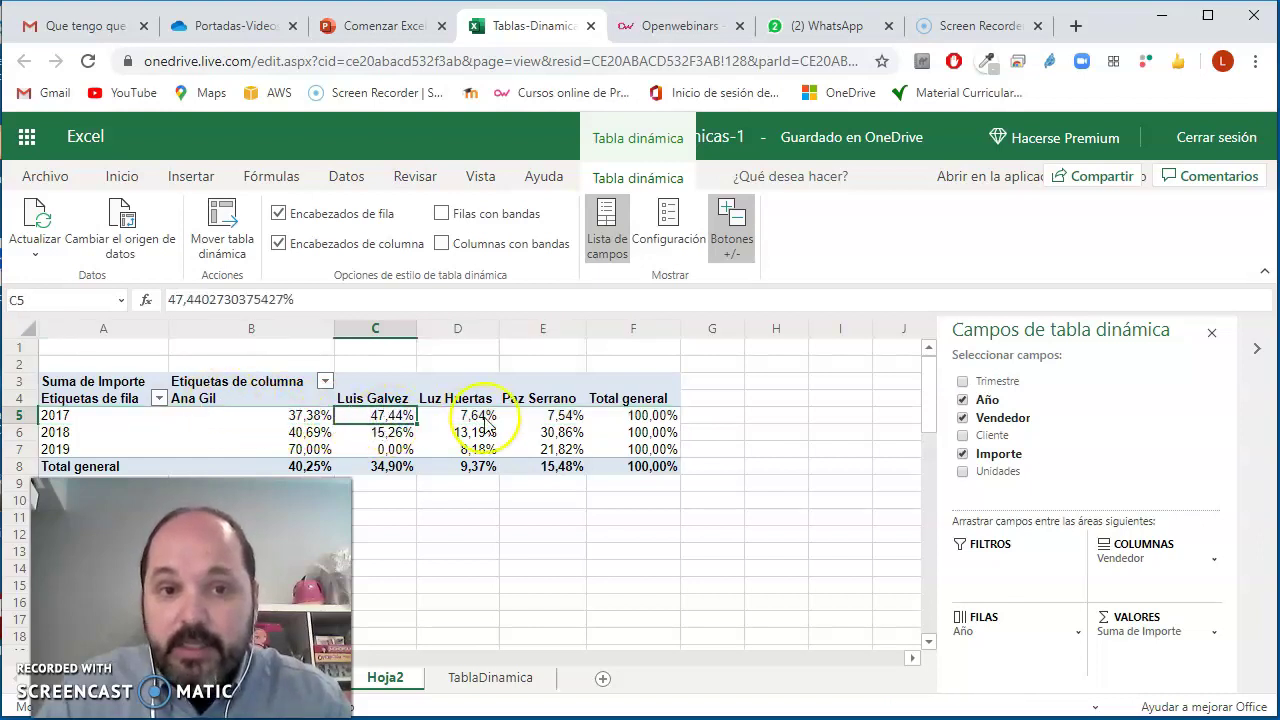
left_click_drag(482, 416, 541, 422)
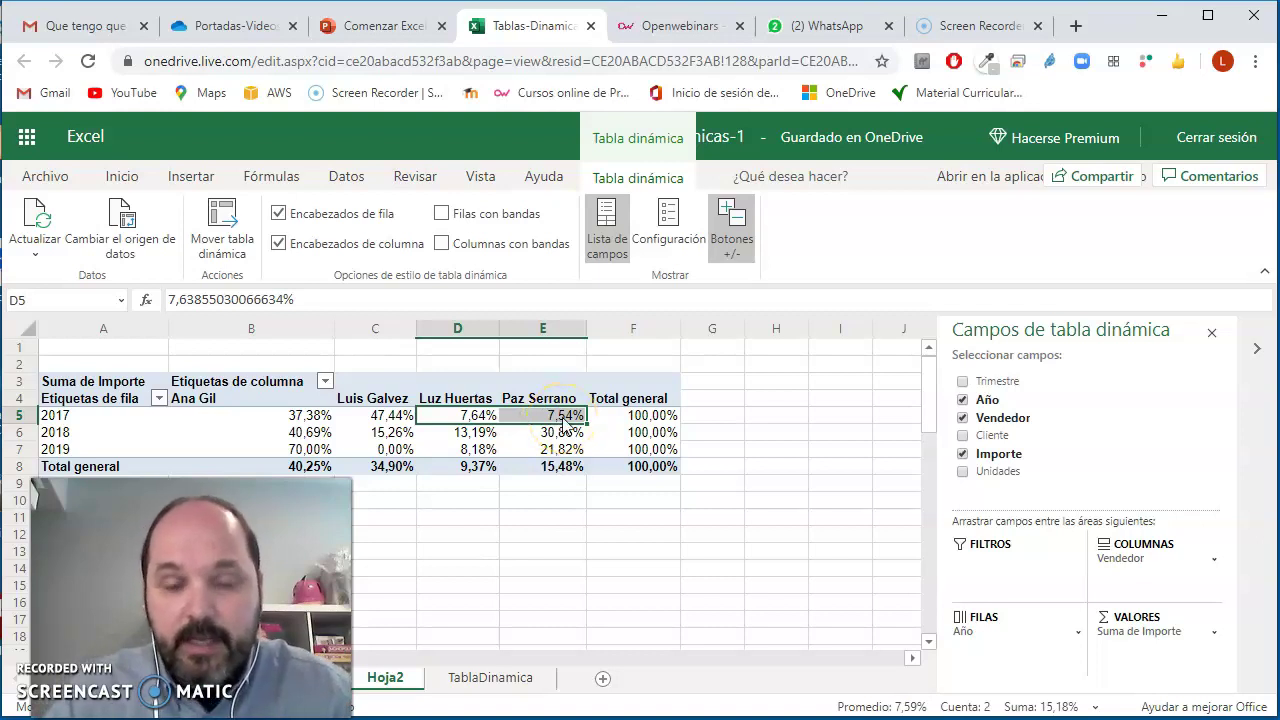
left_click(565, 420)
left_click_drag(650, 415, 655, 445)
left_click_drag(72, 416, 73, 447)
left_click_drag(640, 415, 638, 449)
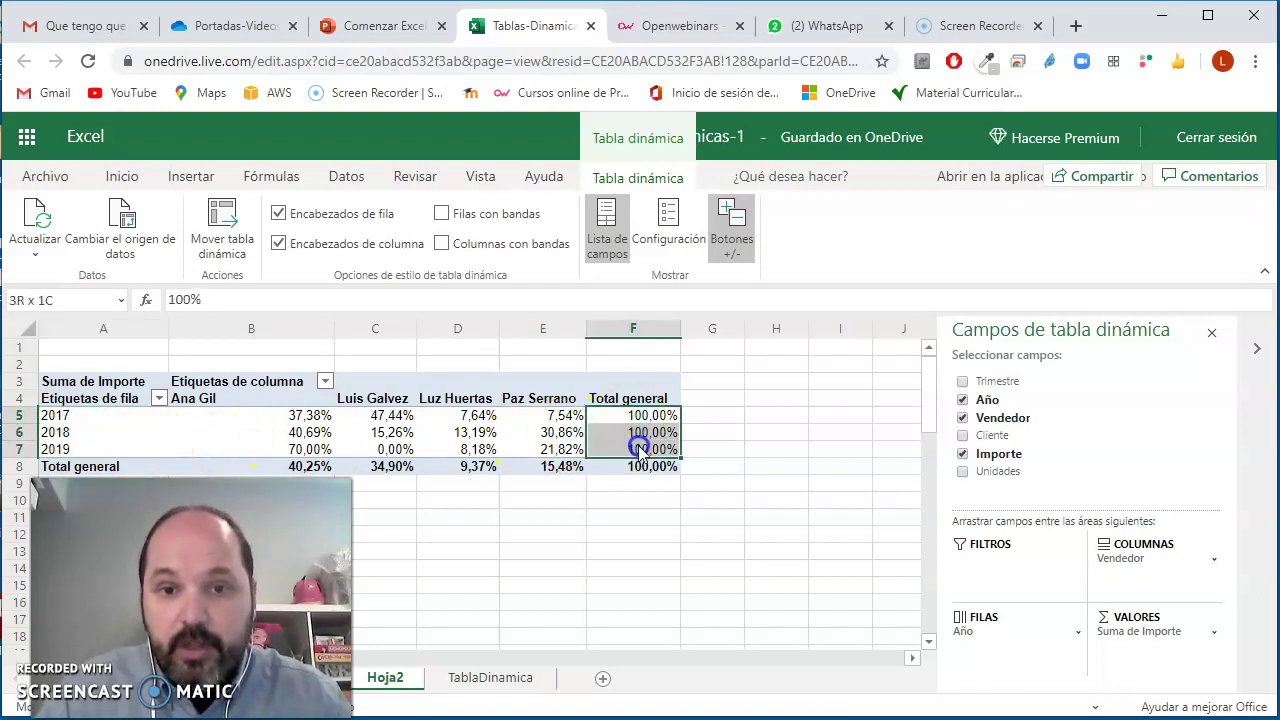
Show the Suma de Importe values as "Diferencia de" with base field Año and base item (anterior)
left_click(1213, 630)
left_click(1133, 626)
left_click(677, 334)
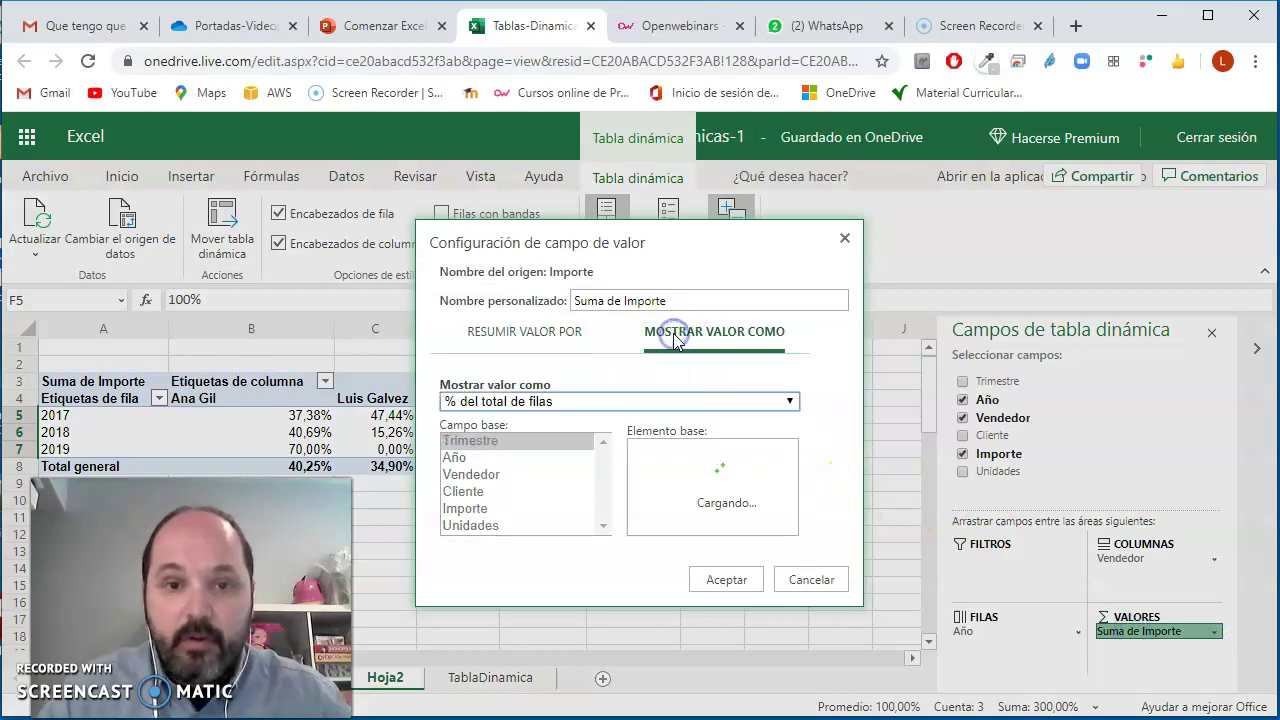
left_click(549, 405)
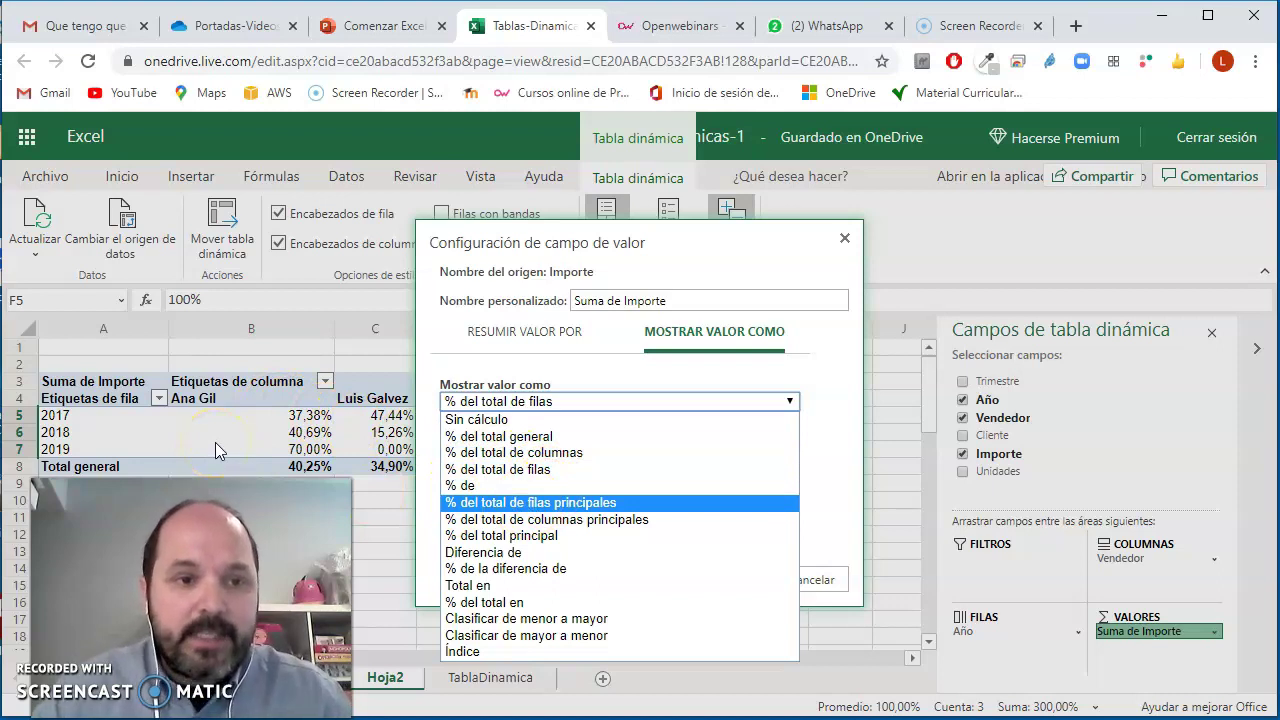
left_click(530, 556)
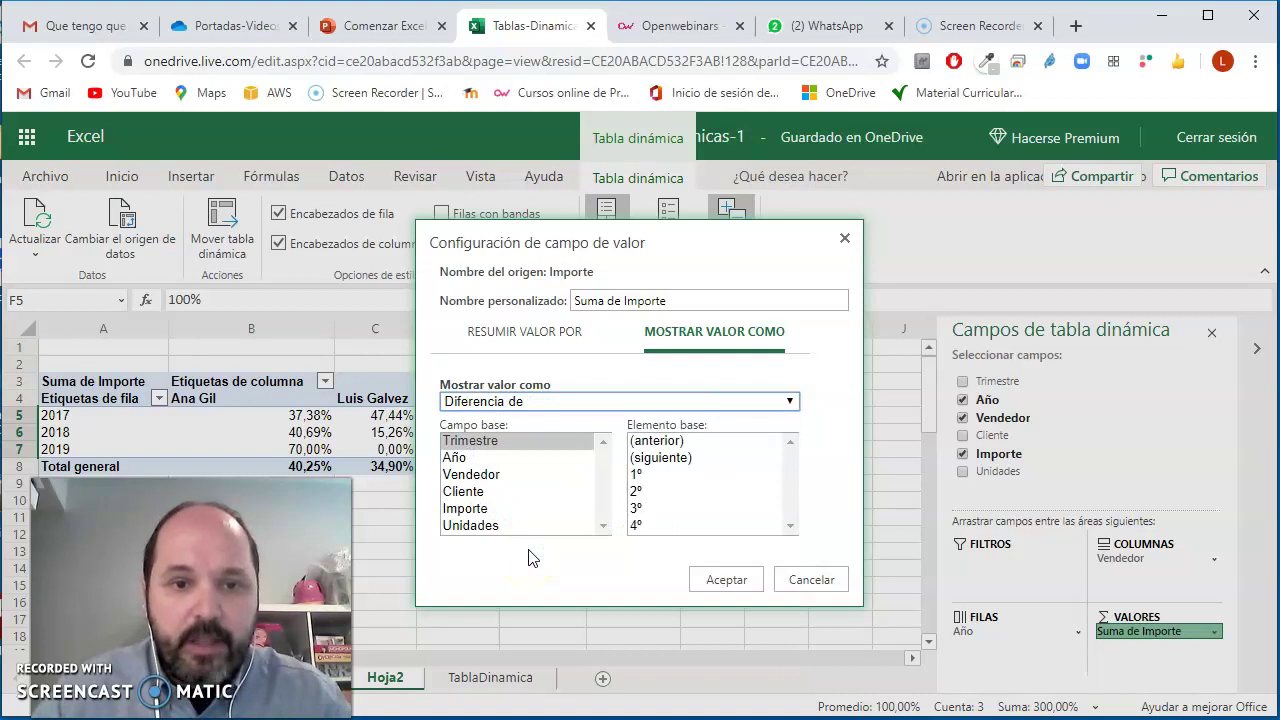
left_click(456, 458)
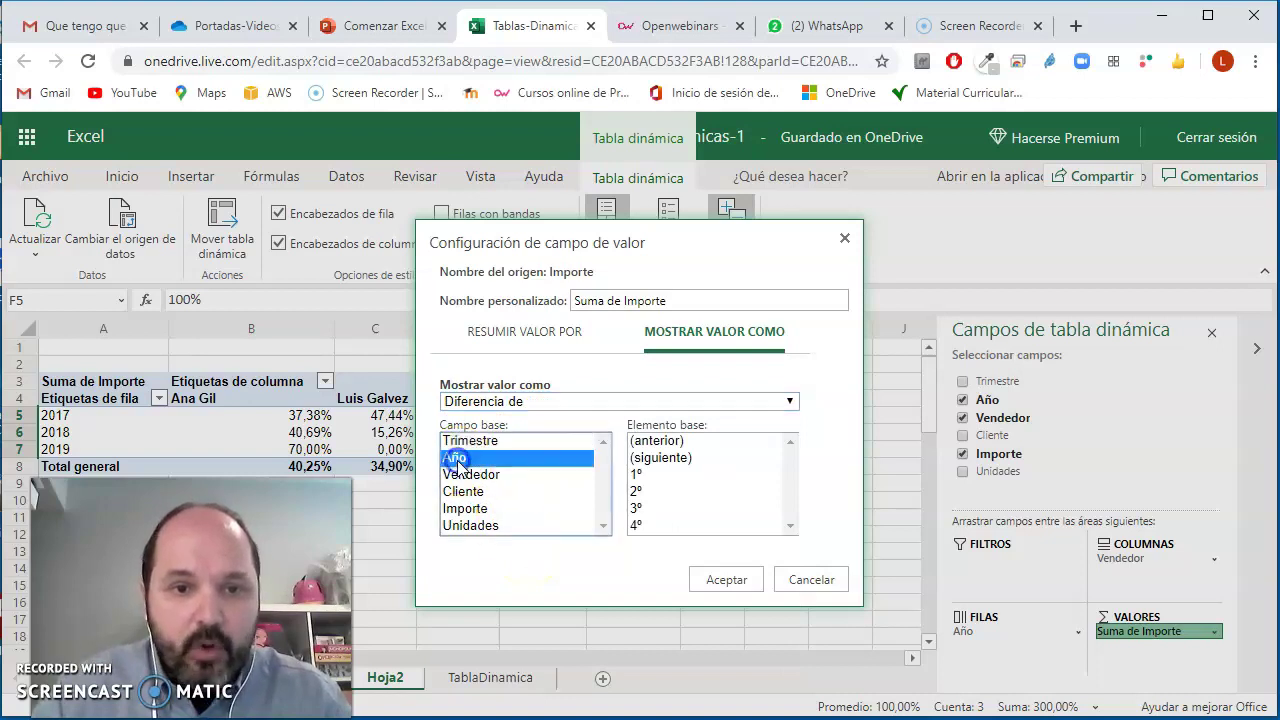
left_click(645, 443)
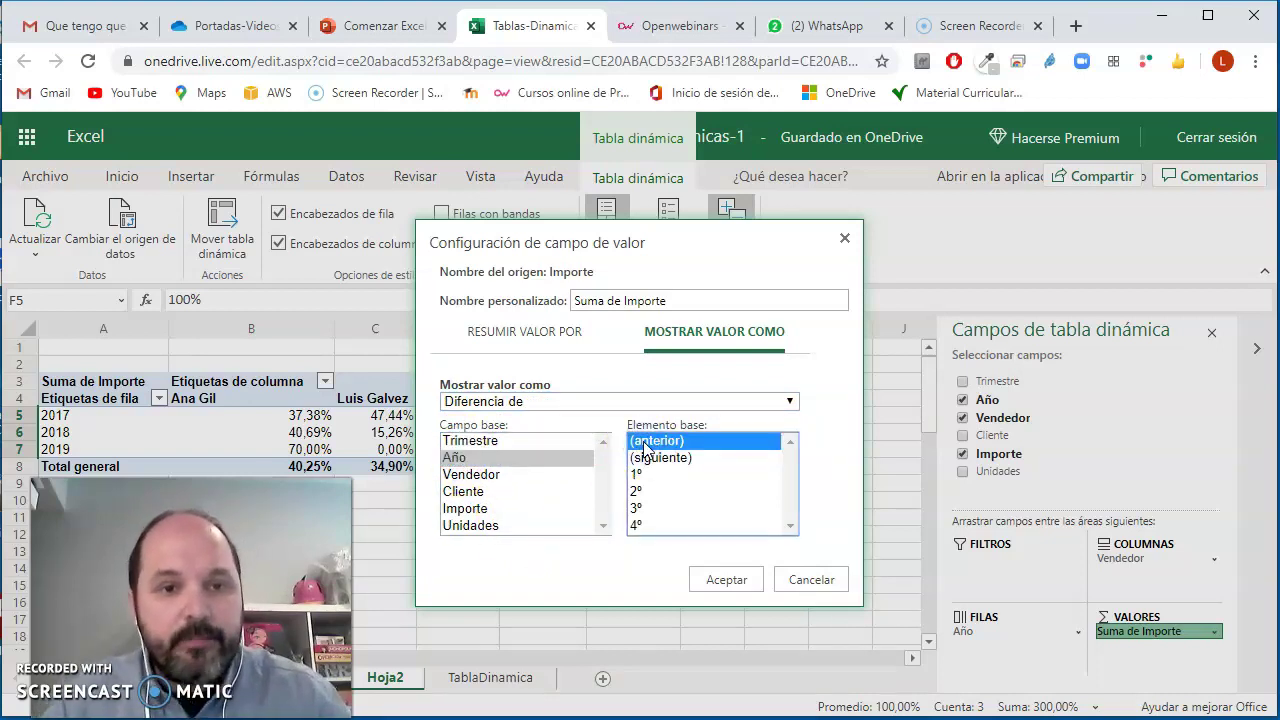
left_click(726, 580)
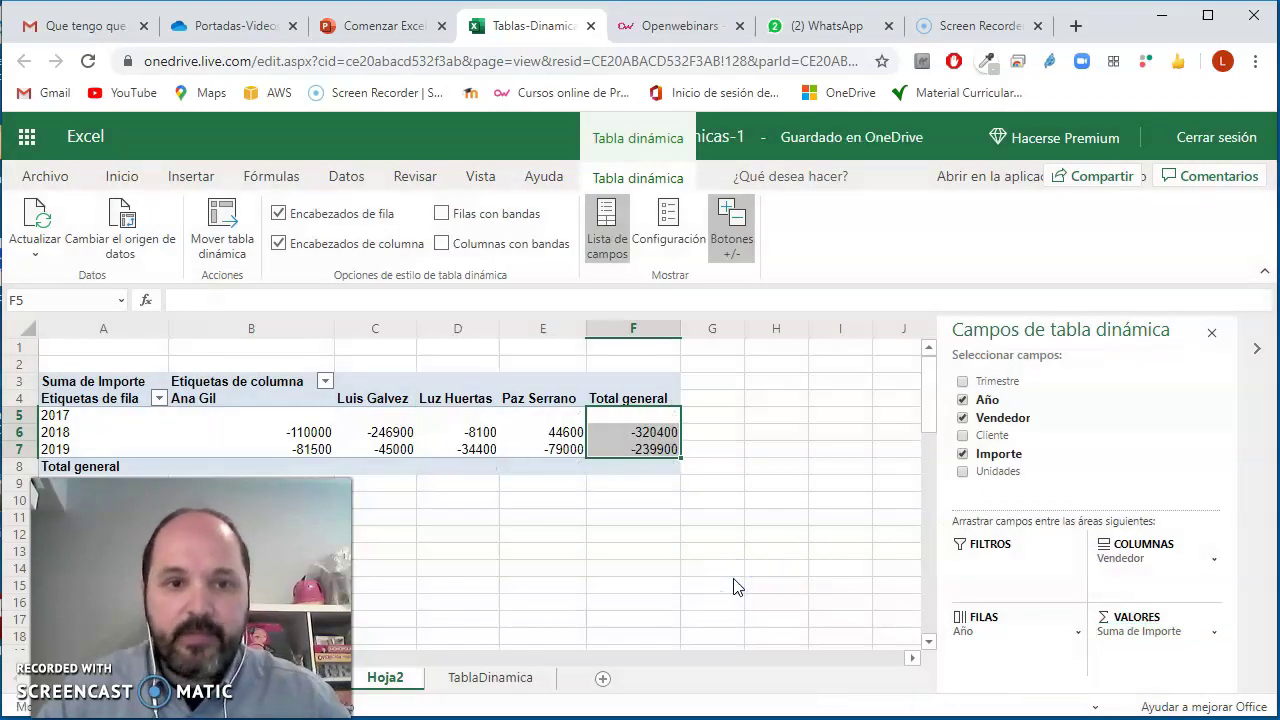
Examine the year-on-year differences, comparing the empty 2017 row with the 2018 and 2019 values of the first and fourth salespeople
left_click_drag(285, 418, 622, 418)
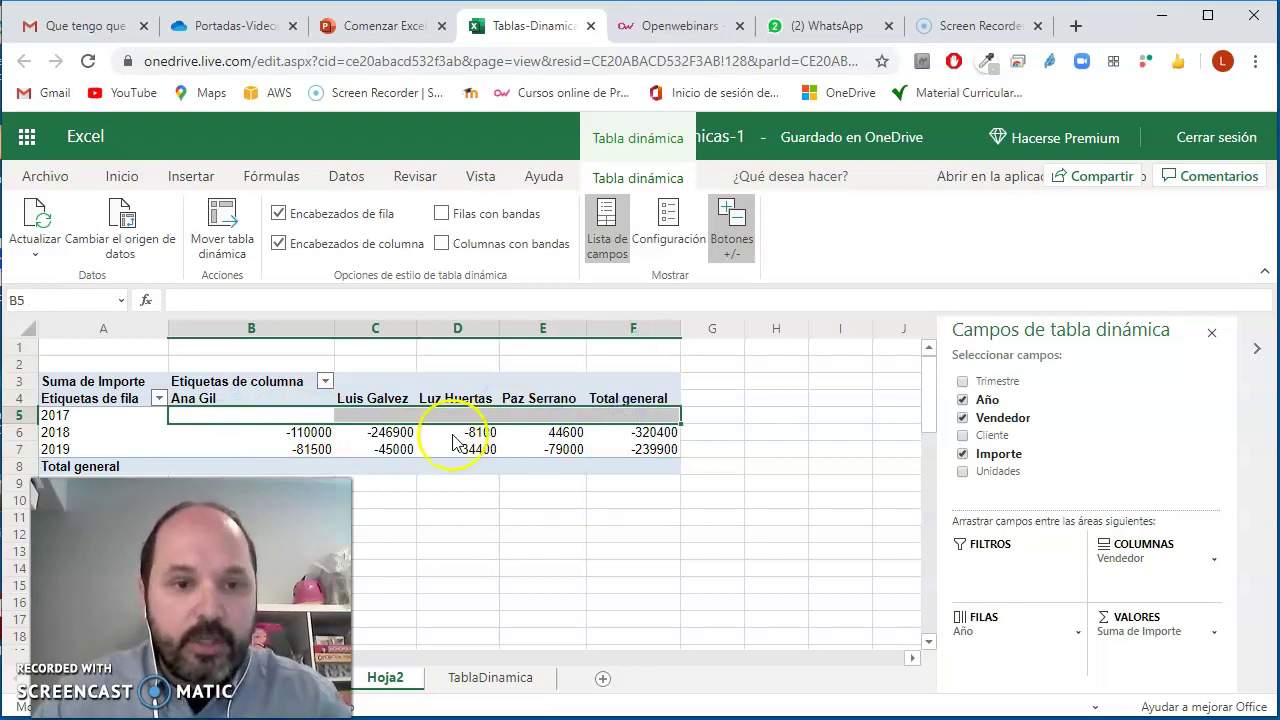
left_click(268, 434)
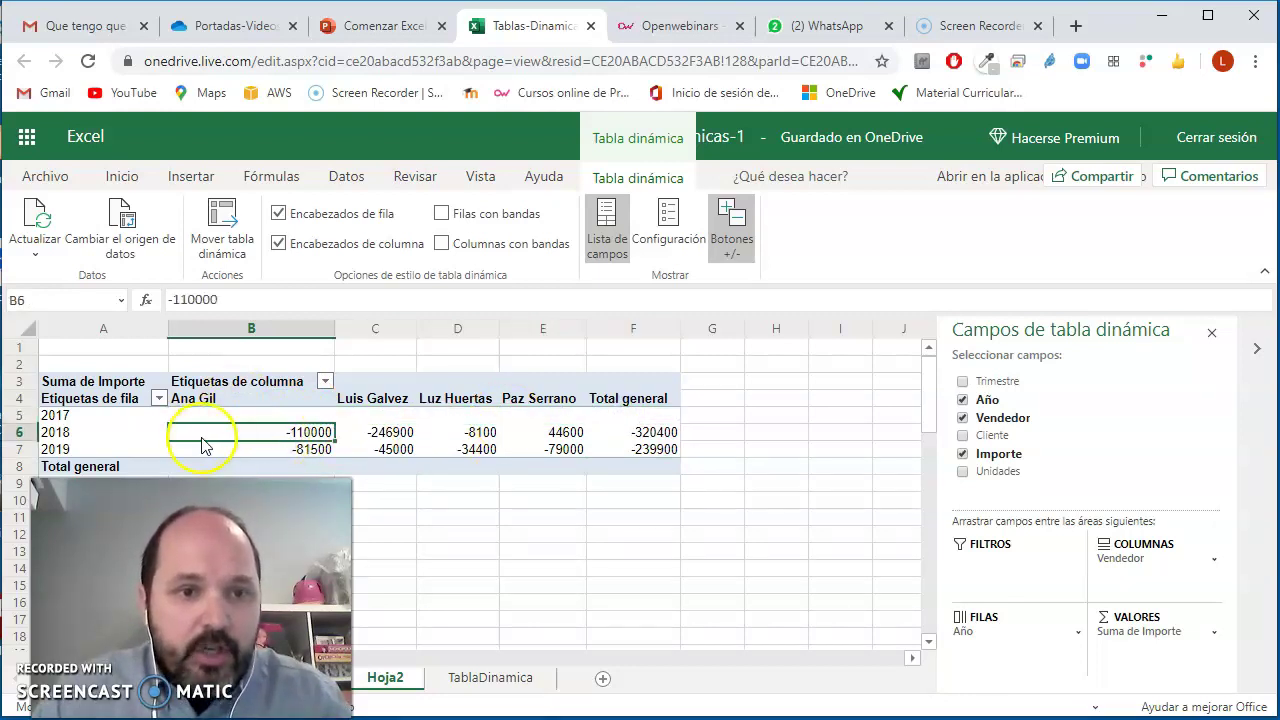
left_click(270, 416)
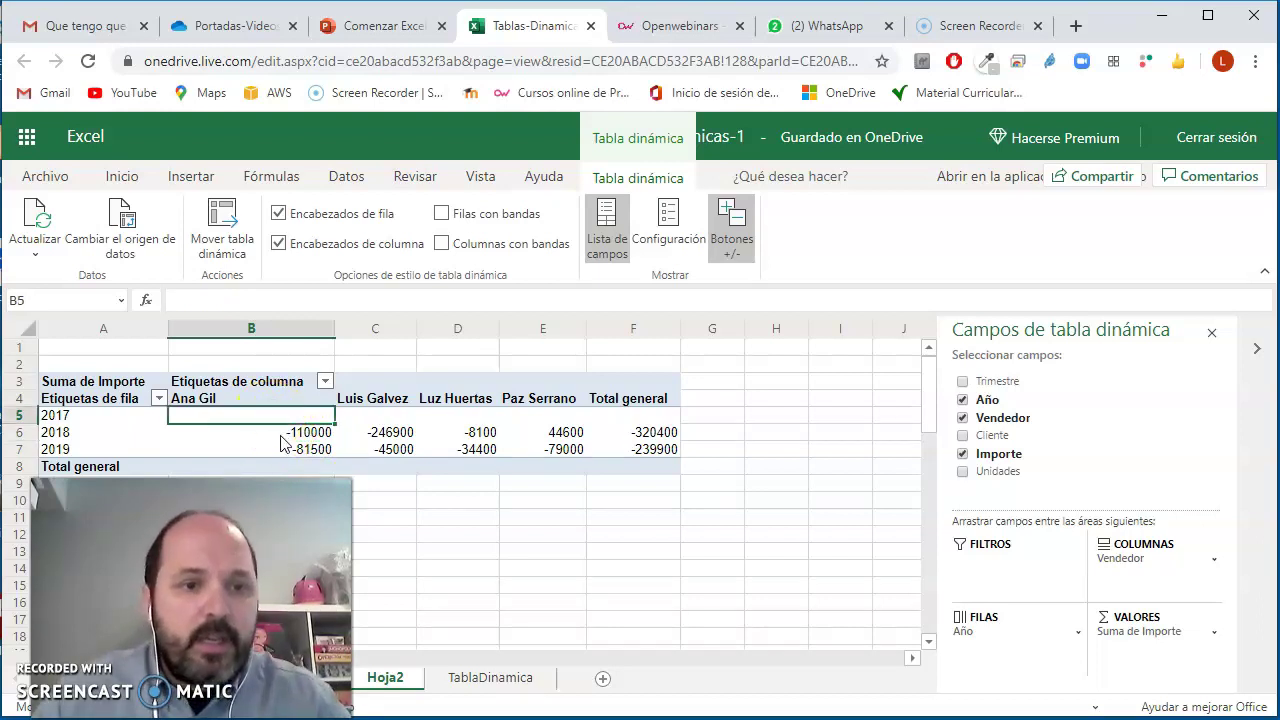
left_click(297, 455)
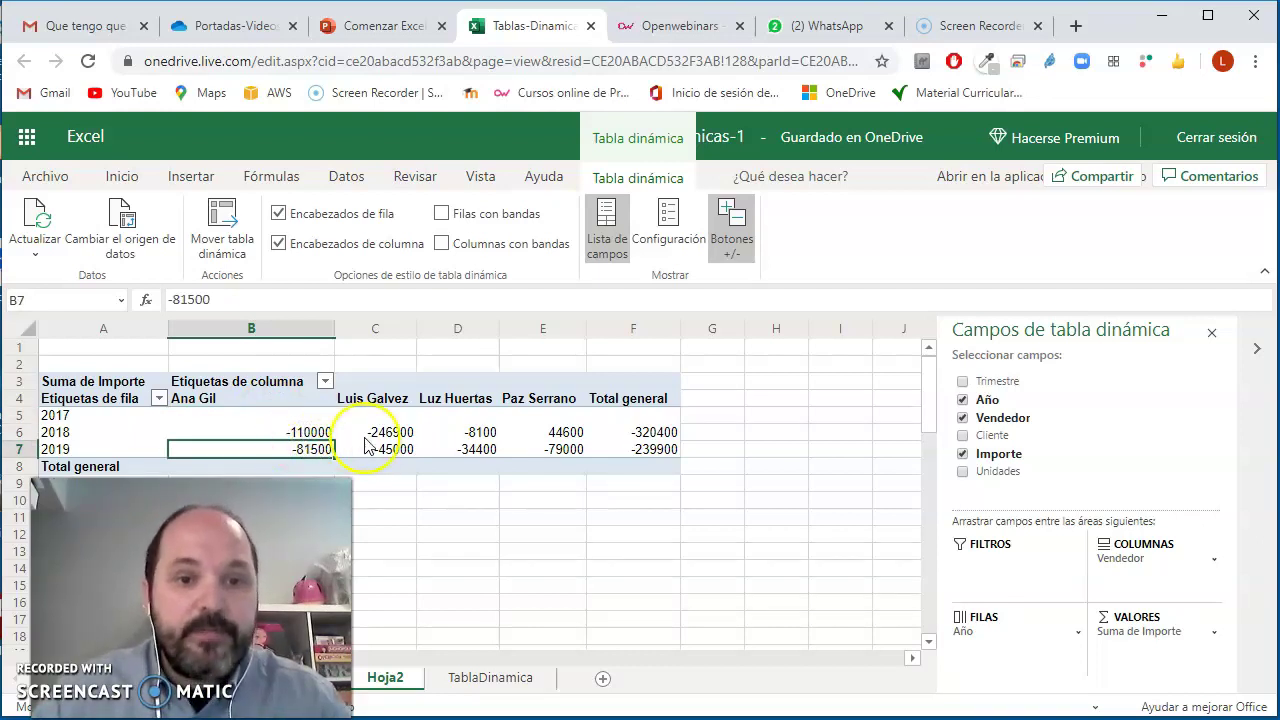
left_click(557, 431)
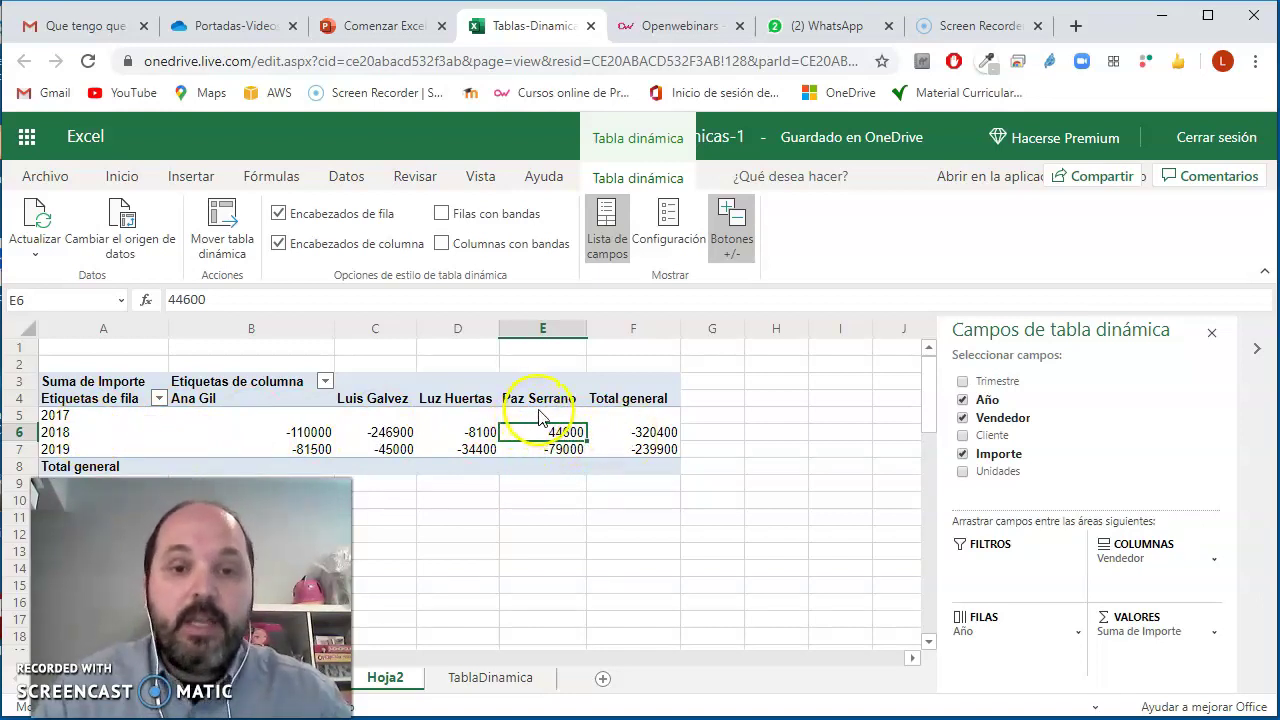
left_click(542, 416)
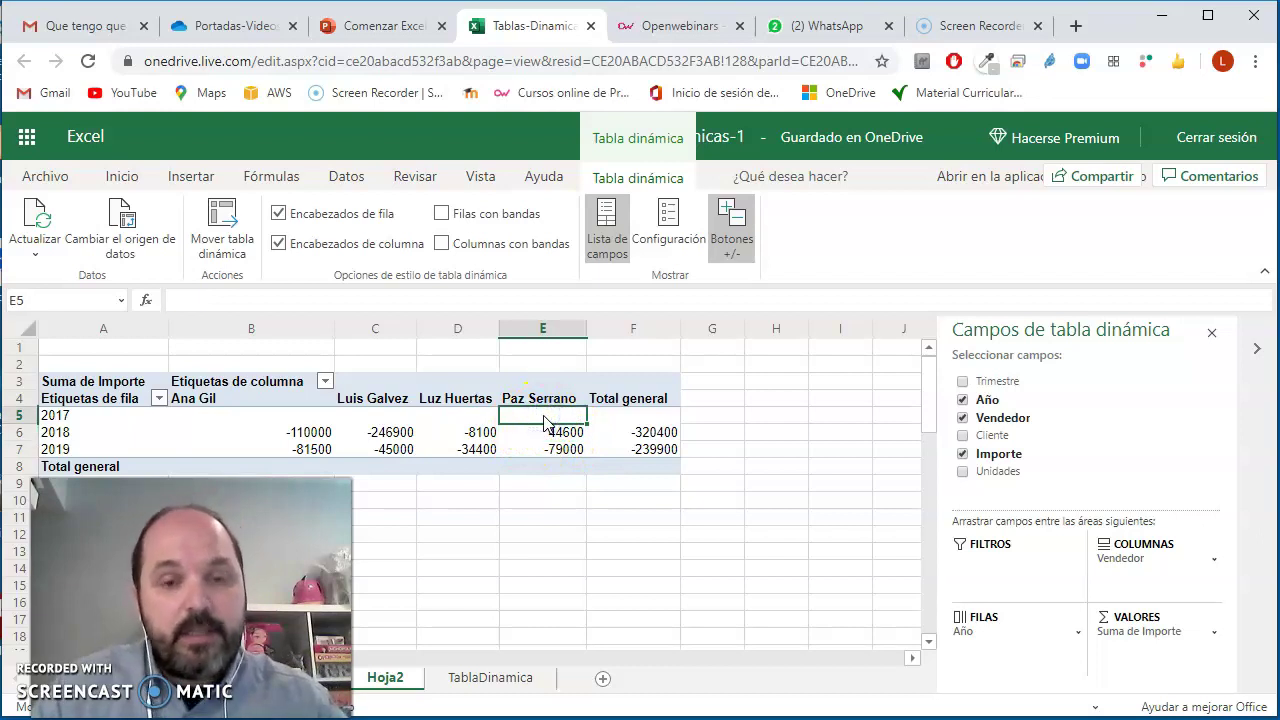
left_click(550, 452)
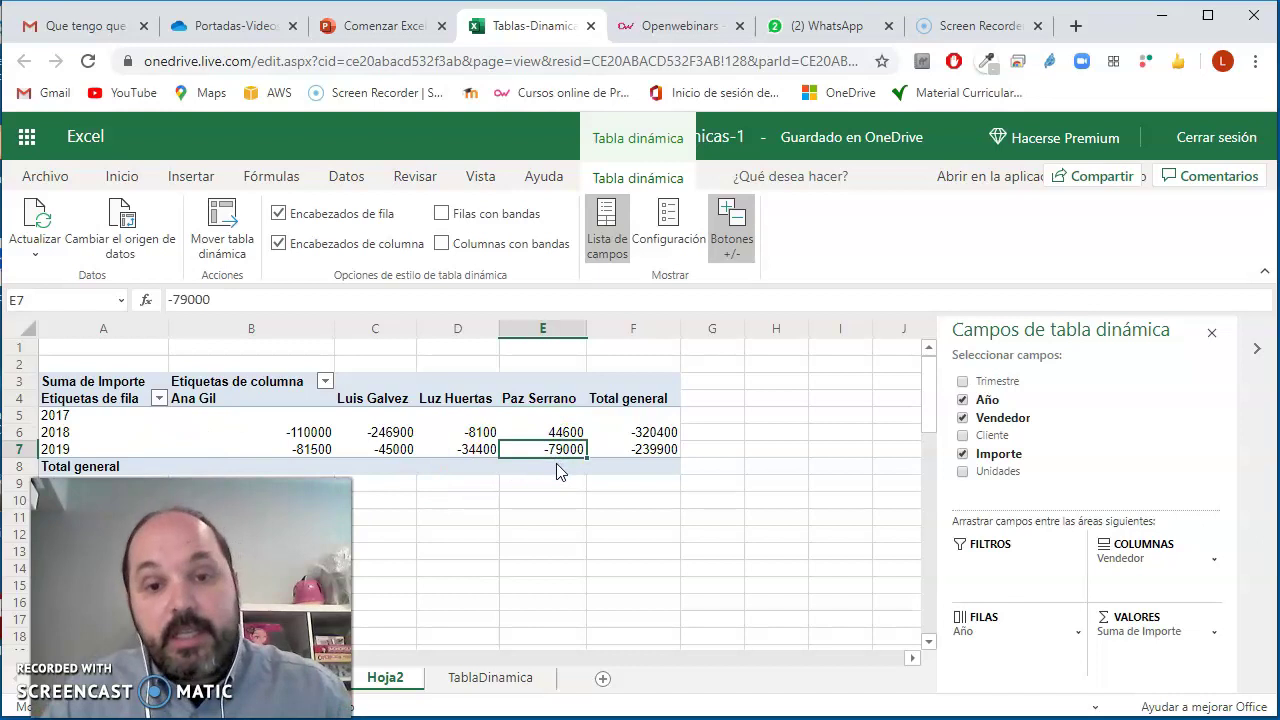
left_click_drag(318, 433, 568, 449)
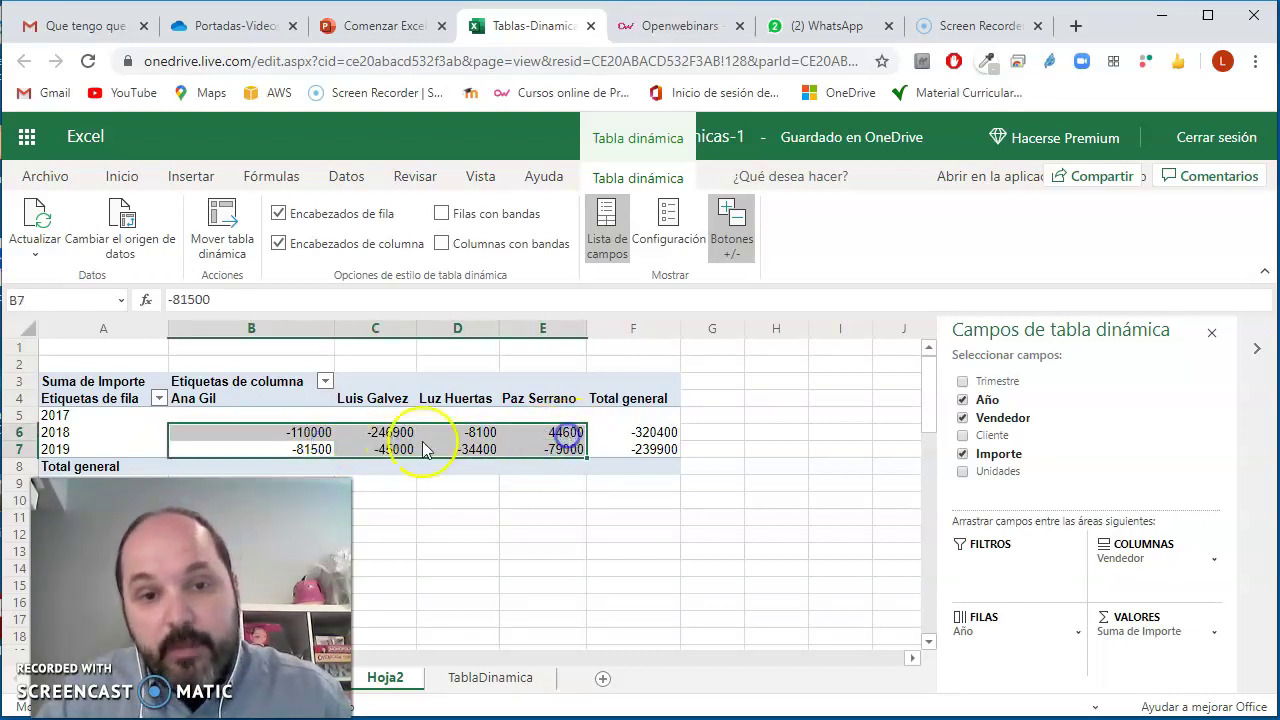
left_click(315, 449)
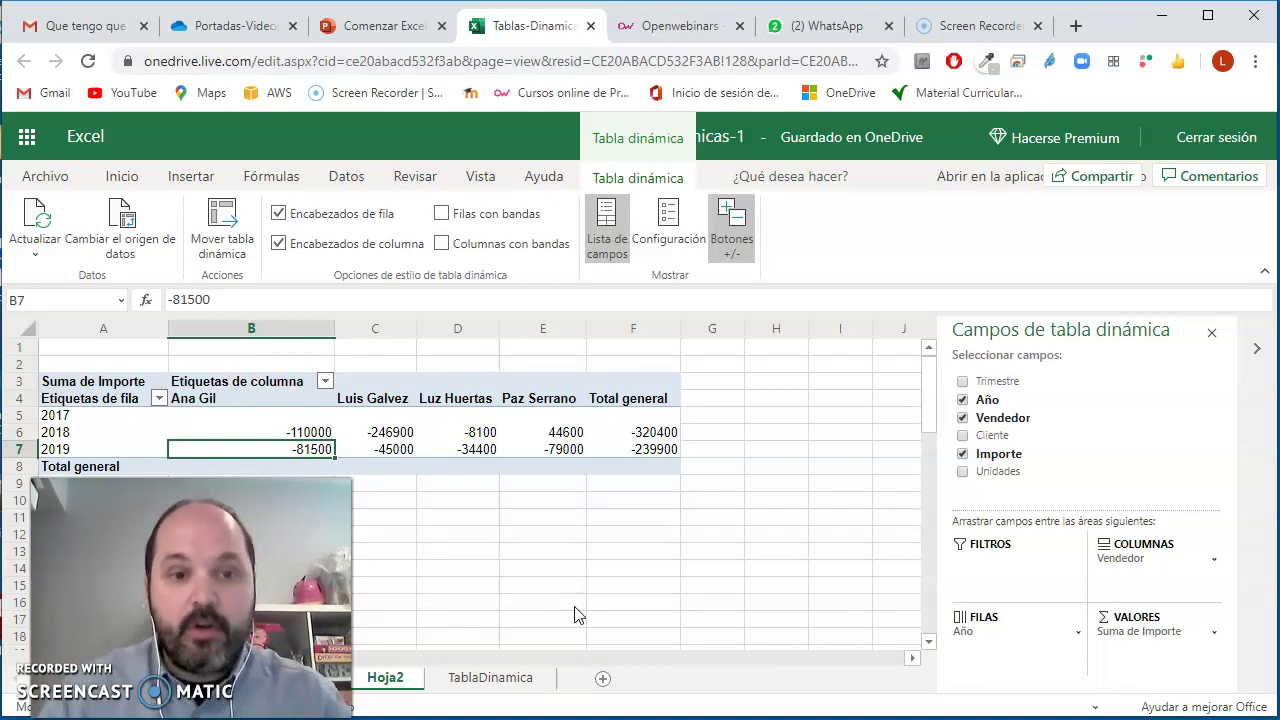
Switch the Suma de Importe values to "% de la diferencia de" with base field Año and base item (anterior)
left_click(1214, 631)
left_click(1087, 632)
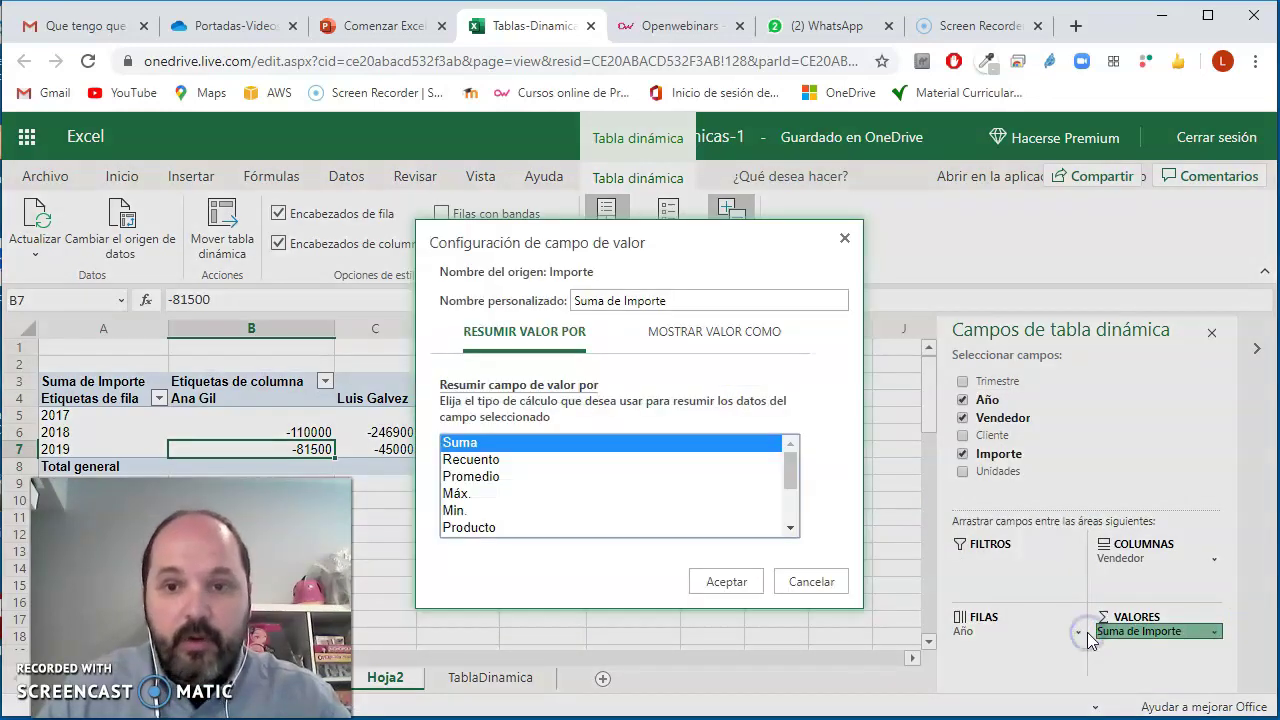
left_click(762, 332)
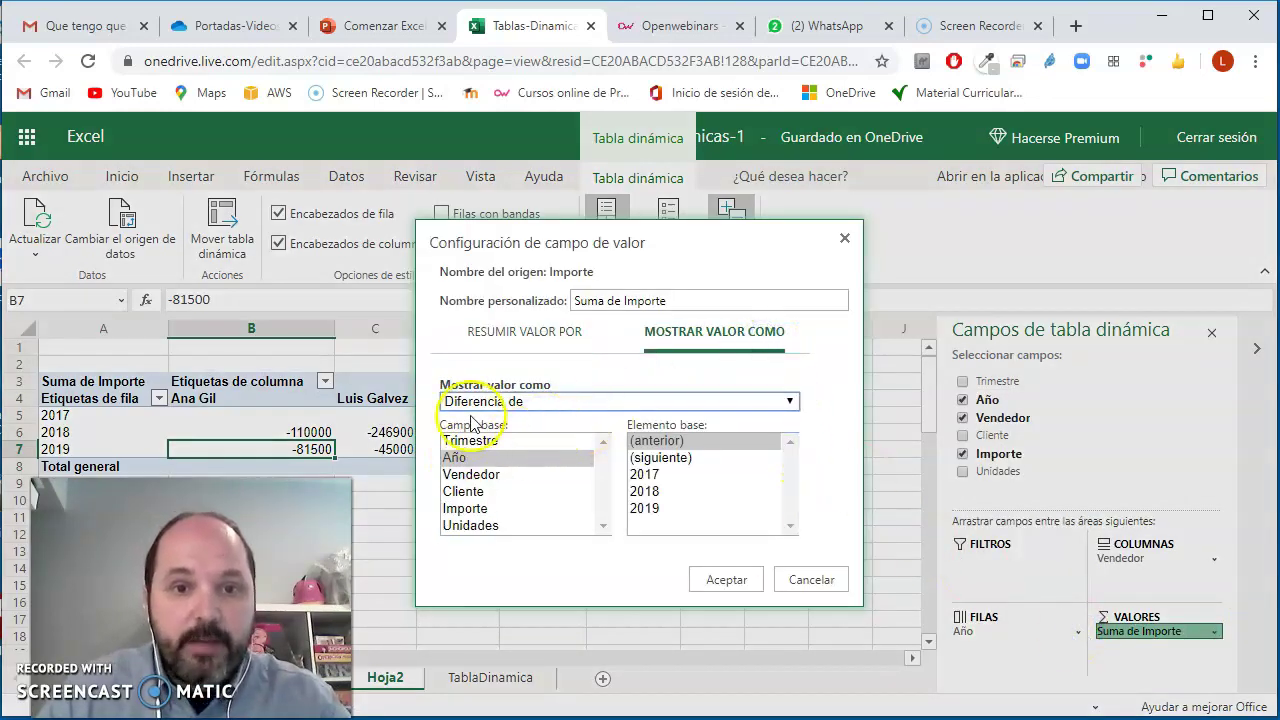
left_click(532, 402)
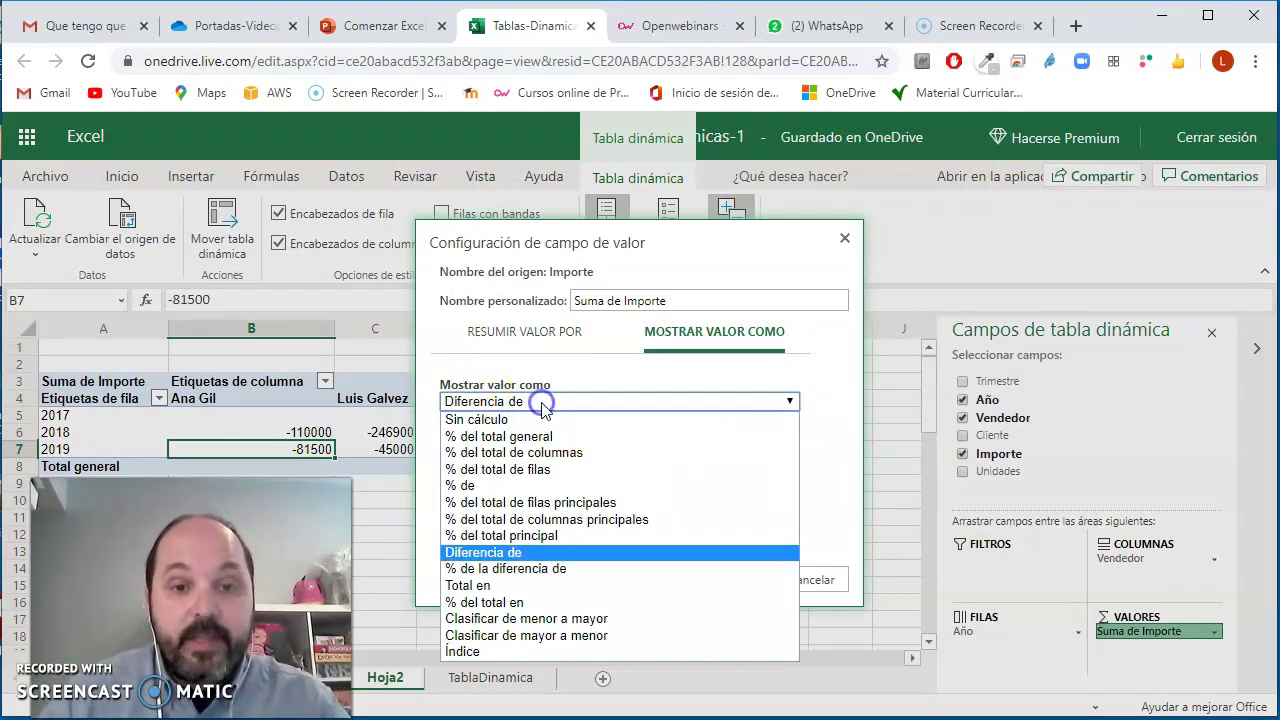
left_click(524, 568)
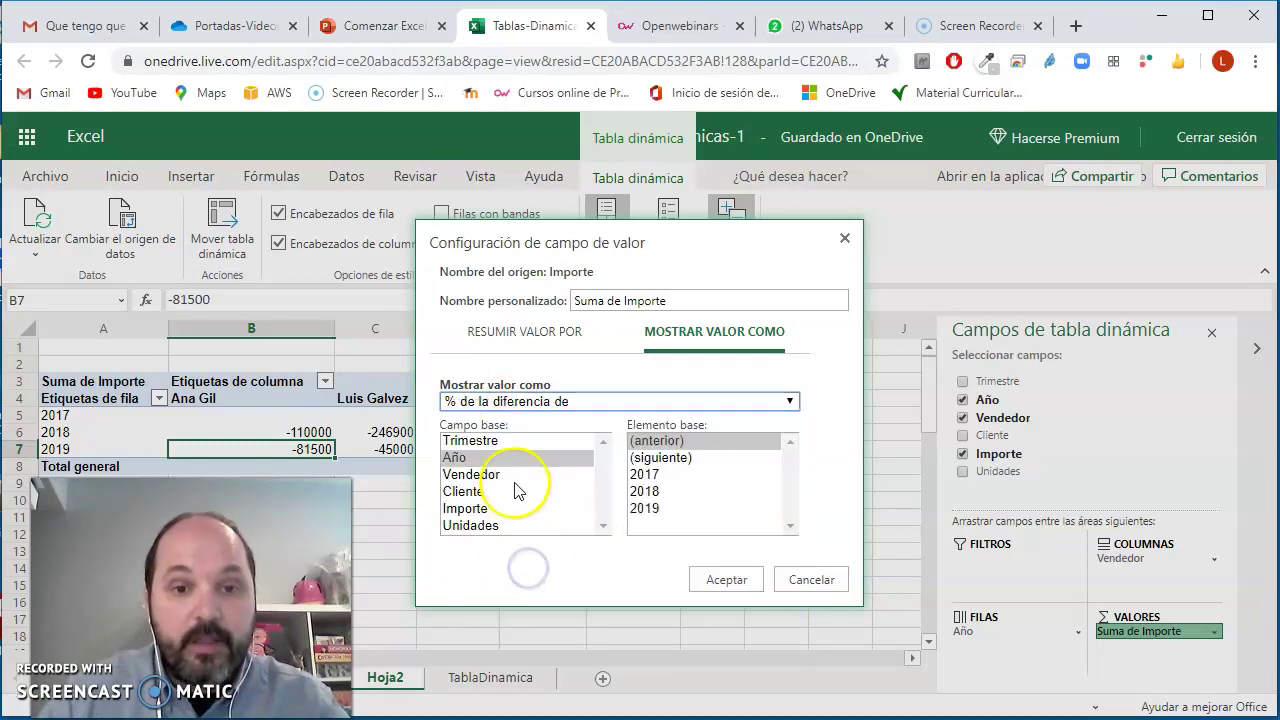
left_click(456, 457)
left_click(664, 441)
left_click(727, 580)
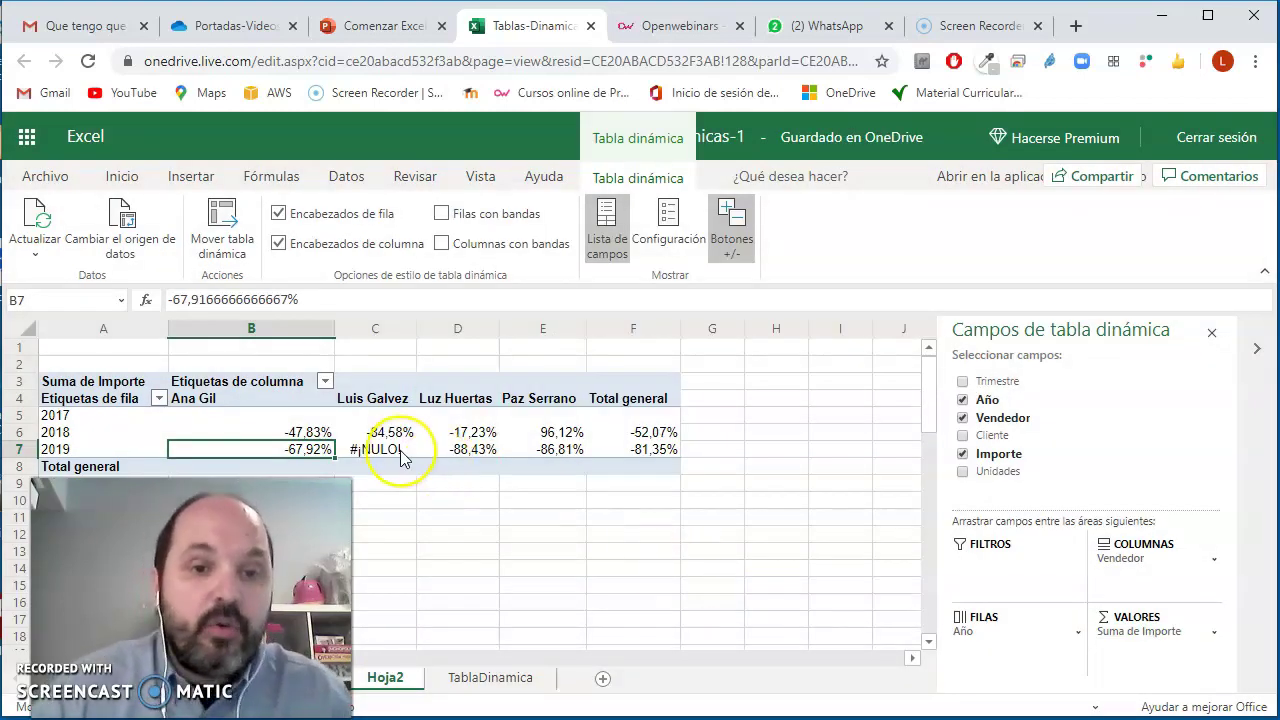
Examine the year-on-year percentage differences of the first and fourth salespeople in 2018 and all salespeople in 2019
left_click(306, 433)
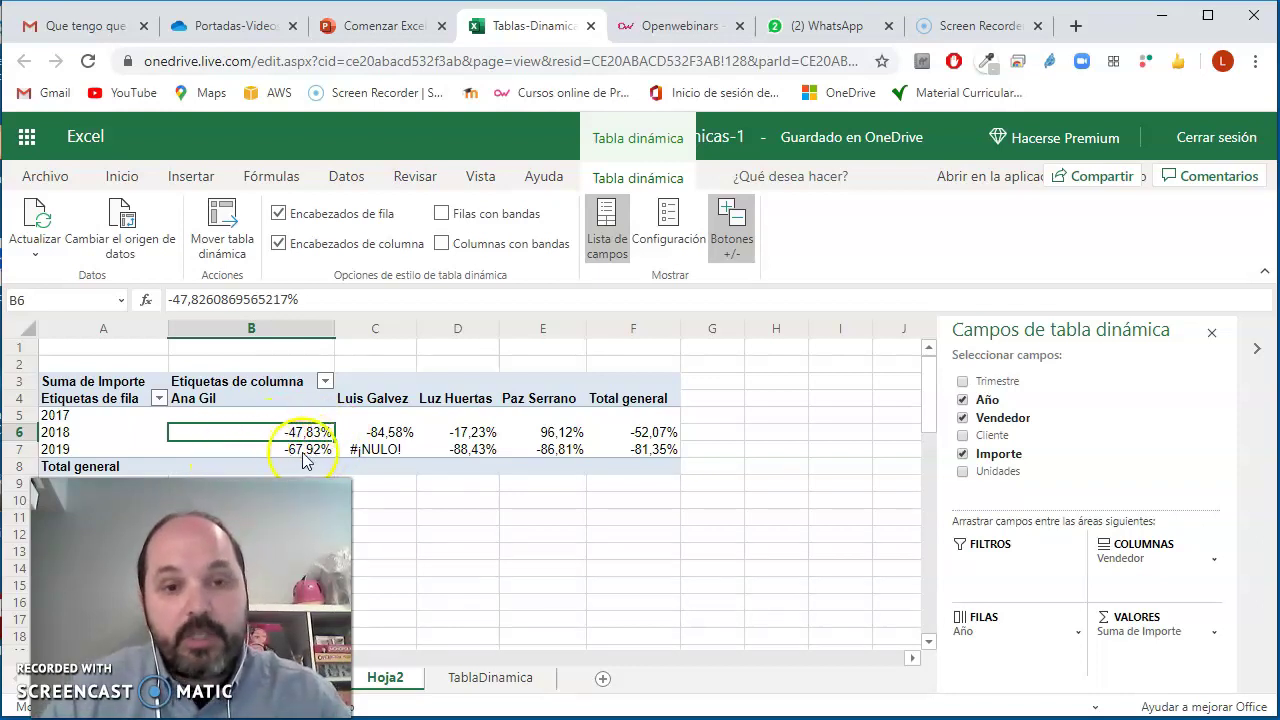
left_click(563, 431)
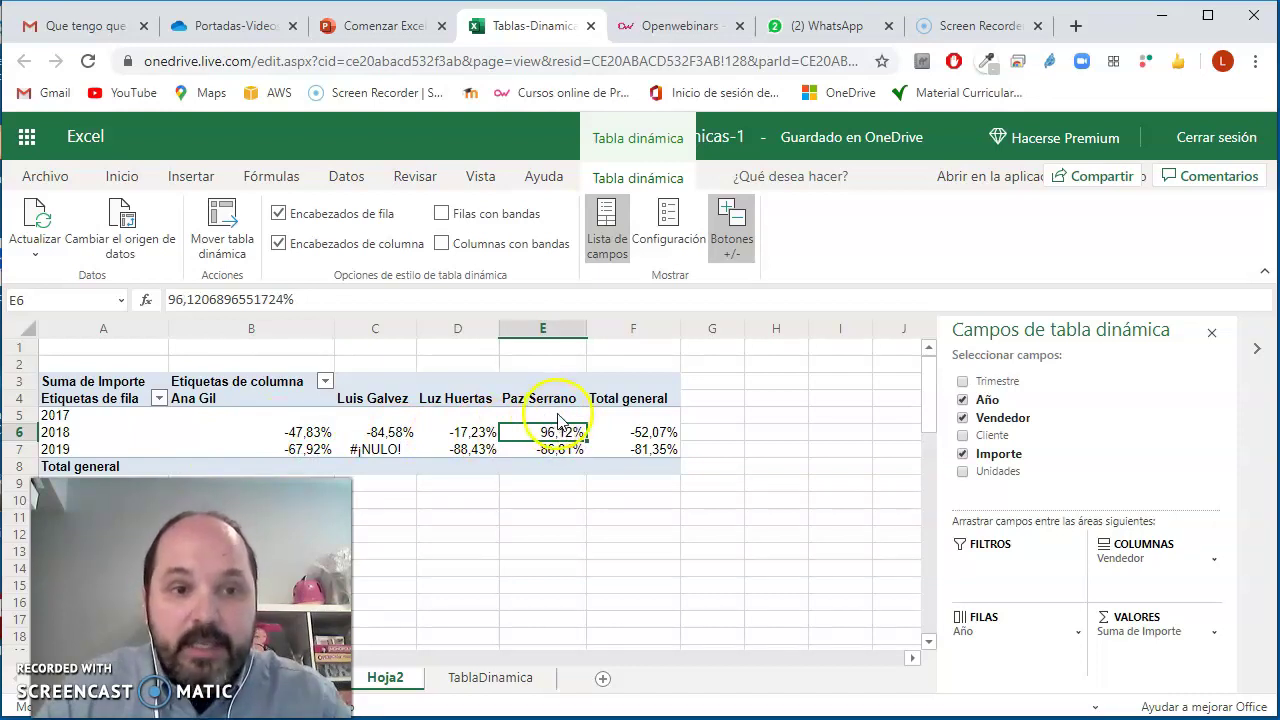
left_click(558, 413)
left_click(561, 432)
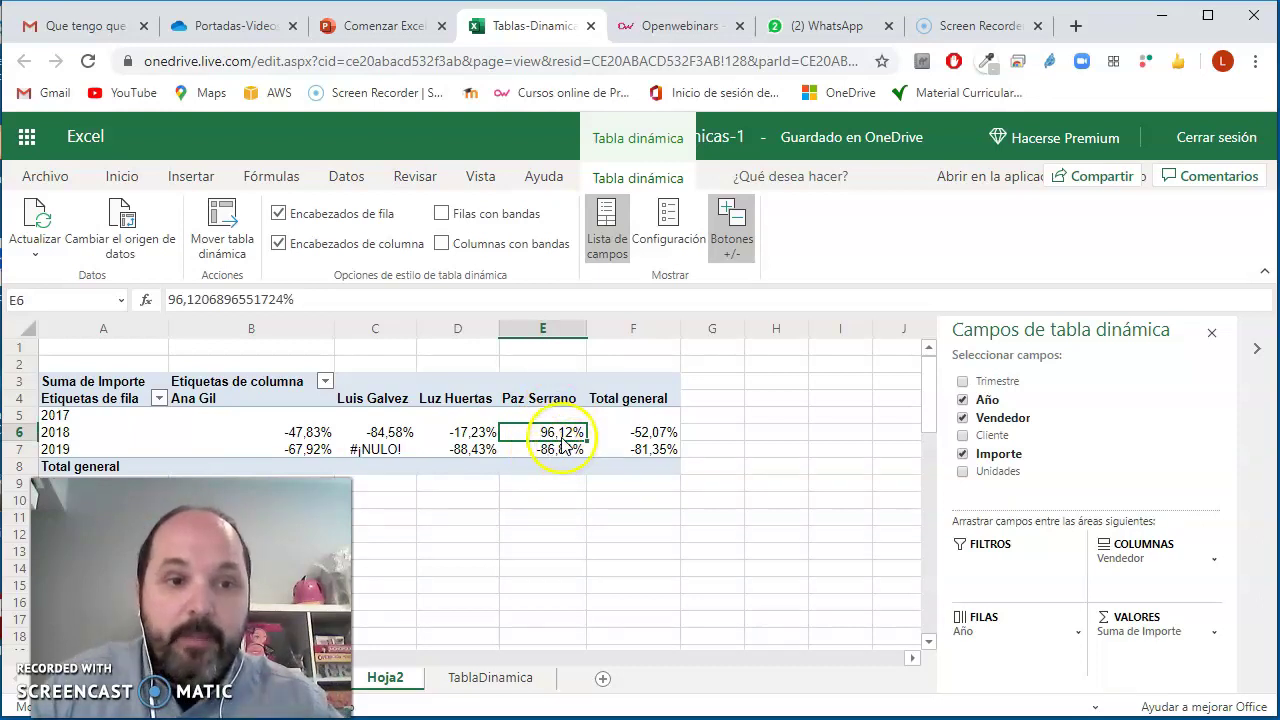
left_click_drag(310, 449, 573, 453)
left_click(556, 452)
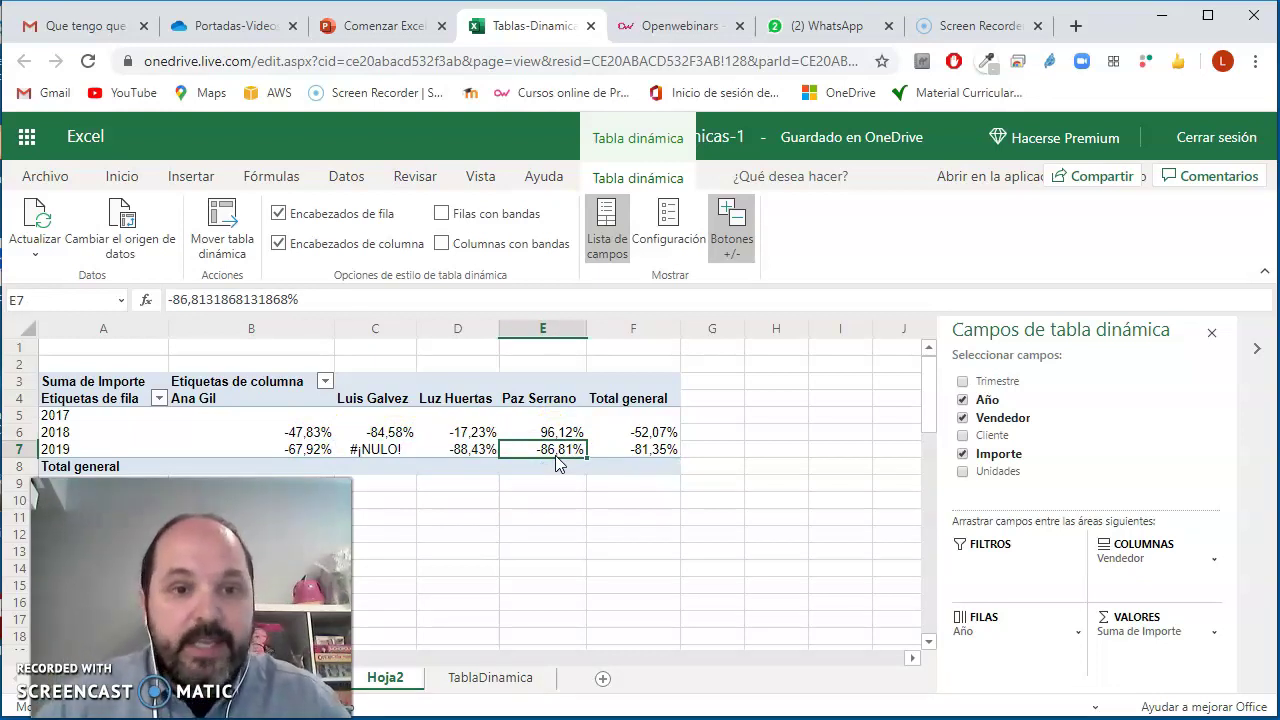
Show the Suma de Importe values as "Diferencia de" with base field Vendedor and base item (anterior)
left_click(1214, 631)
left_click(1130, 635)
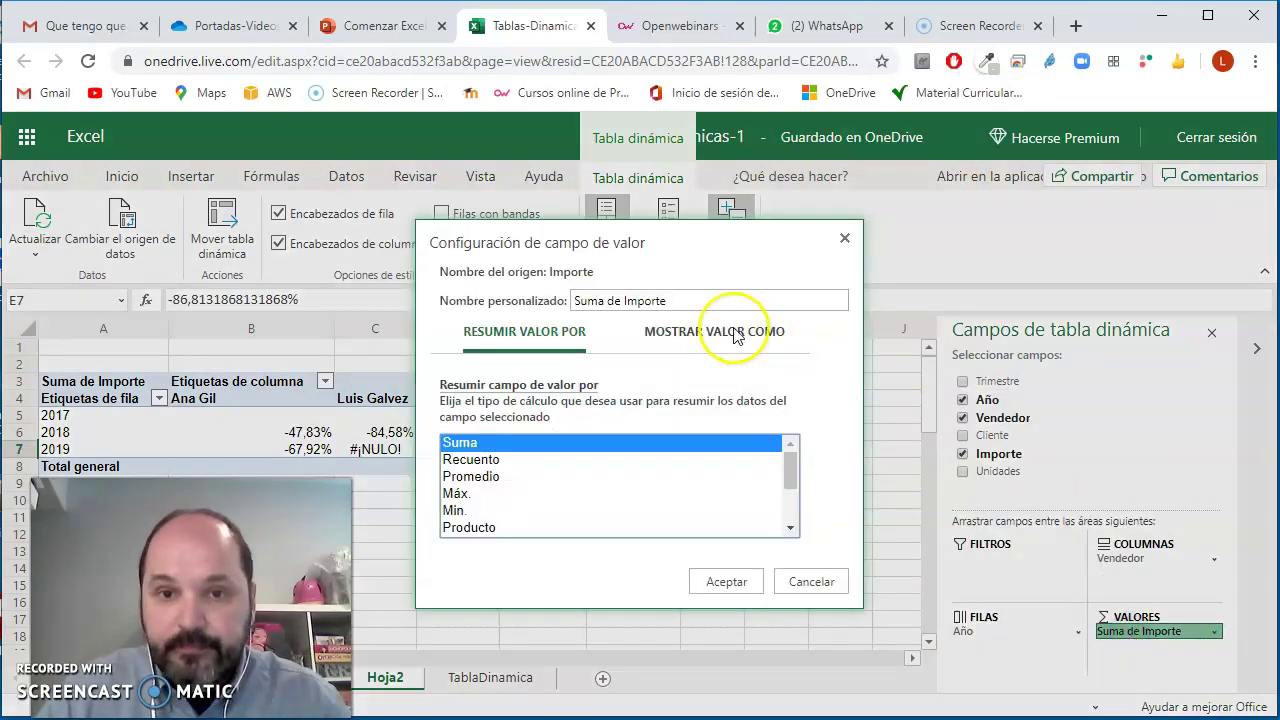
left_click(679, 340)
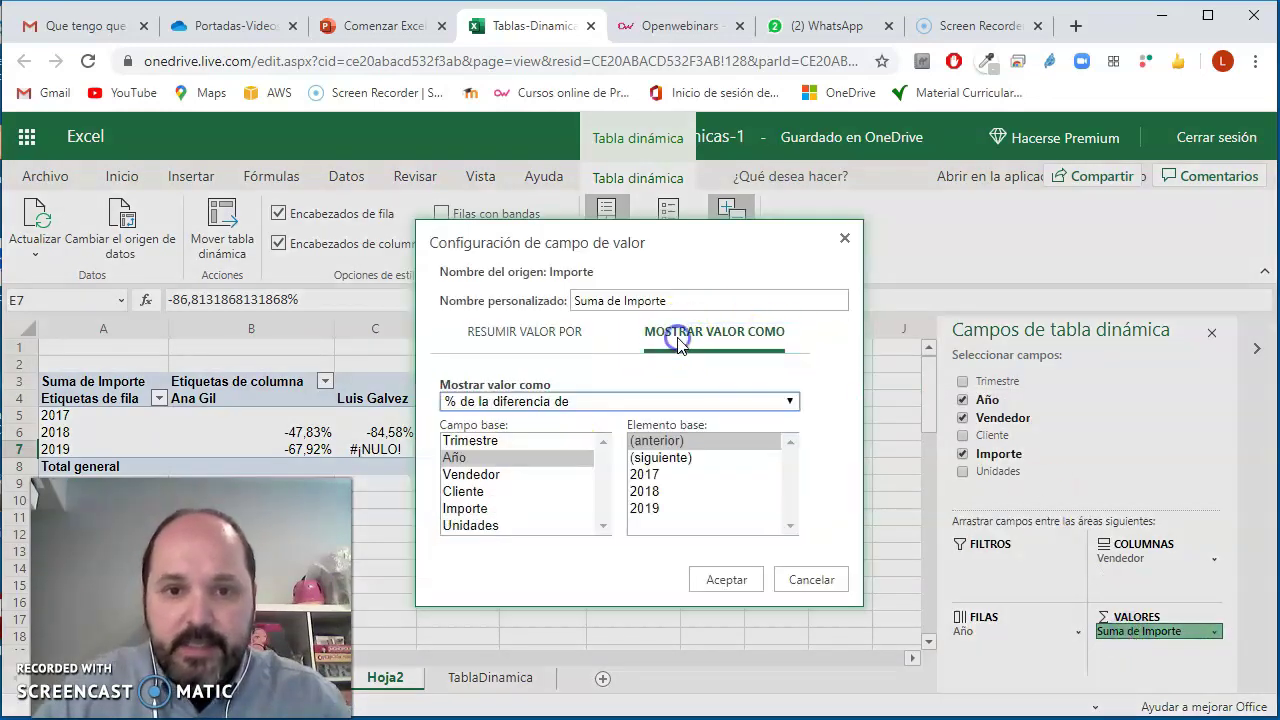
left_click(545, 401)
left_click(497, 555)
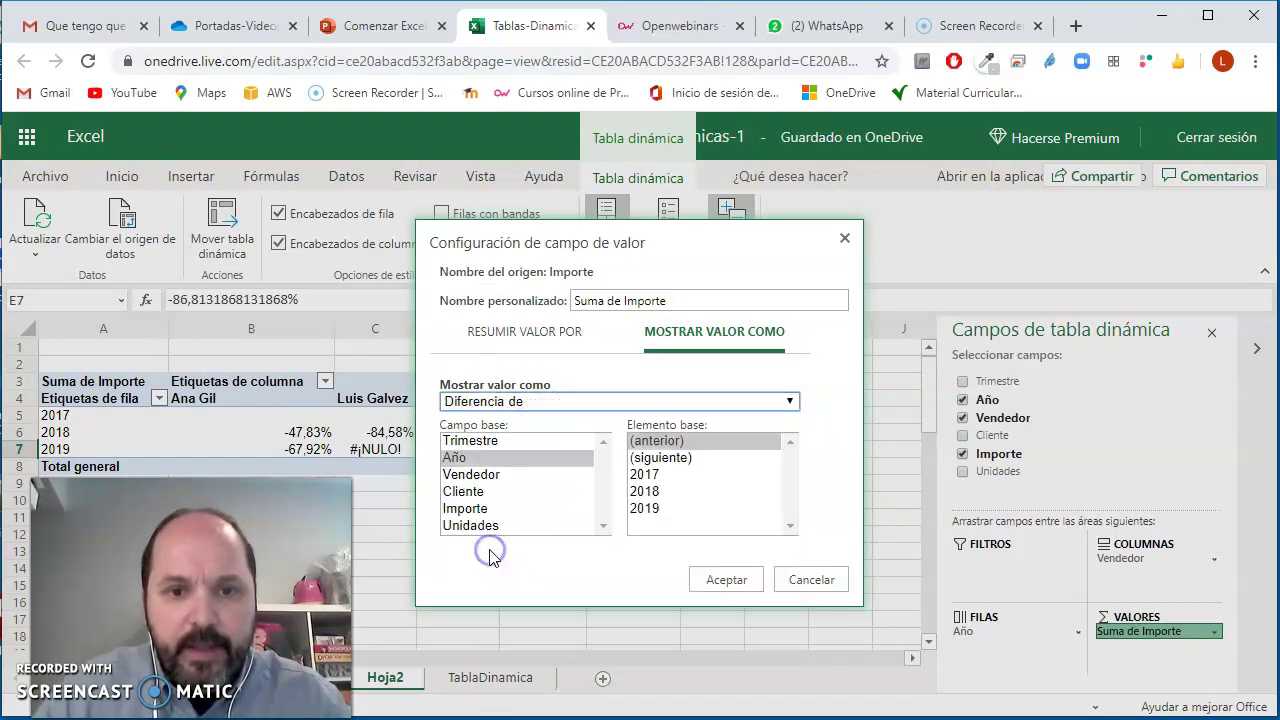
left_click(474, 476)
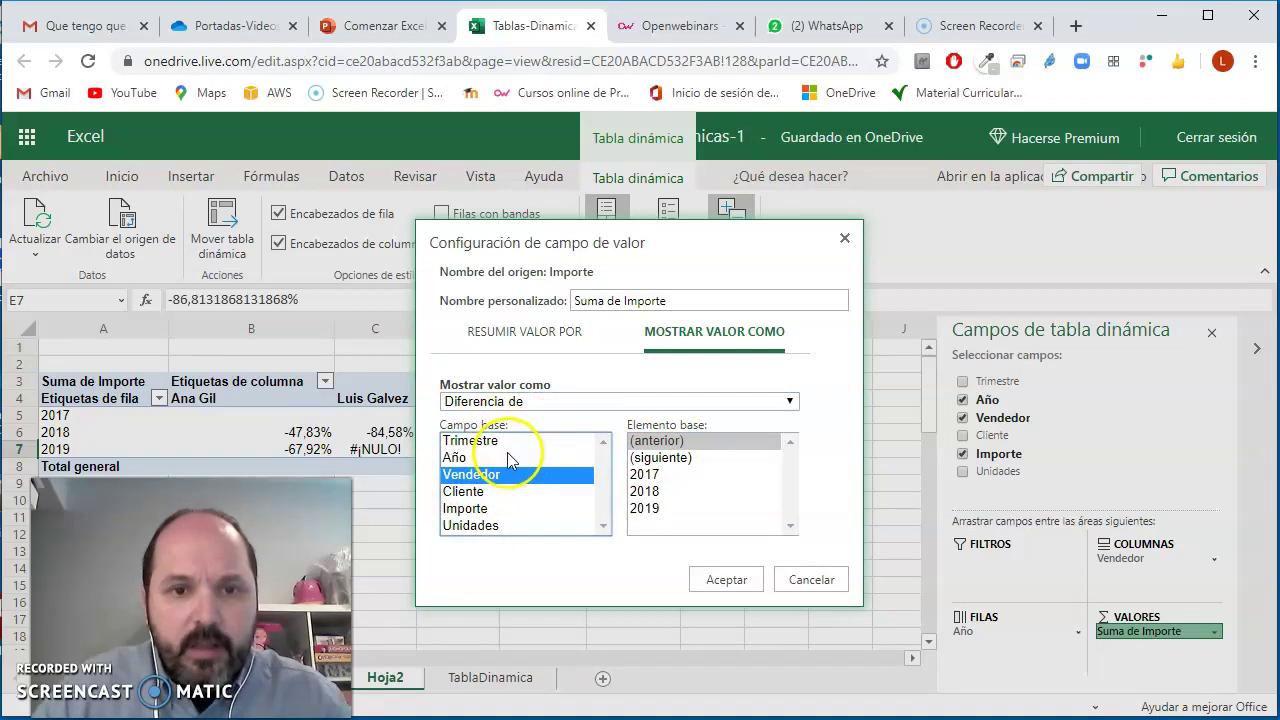
left_click(662, 443)
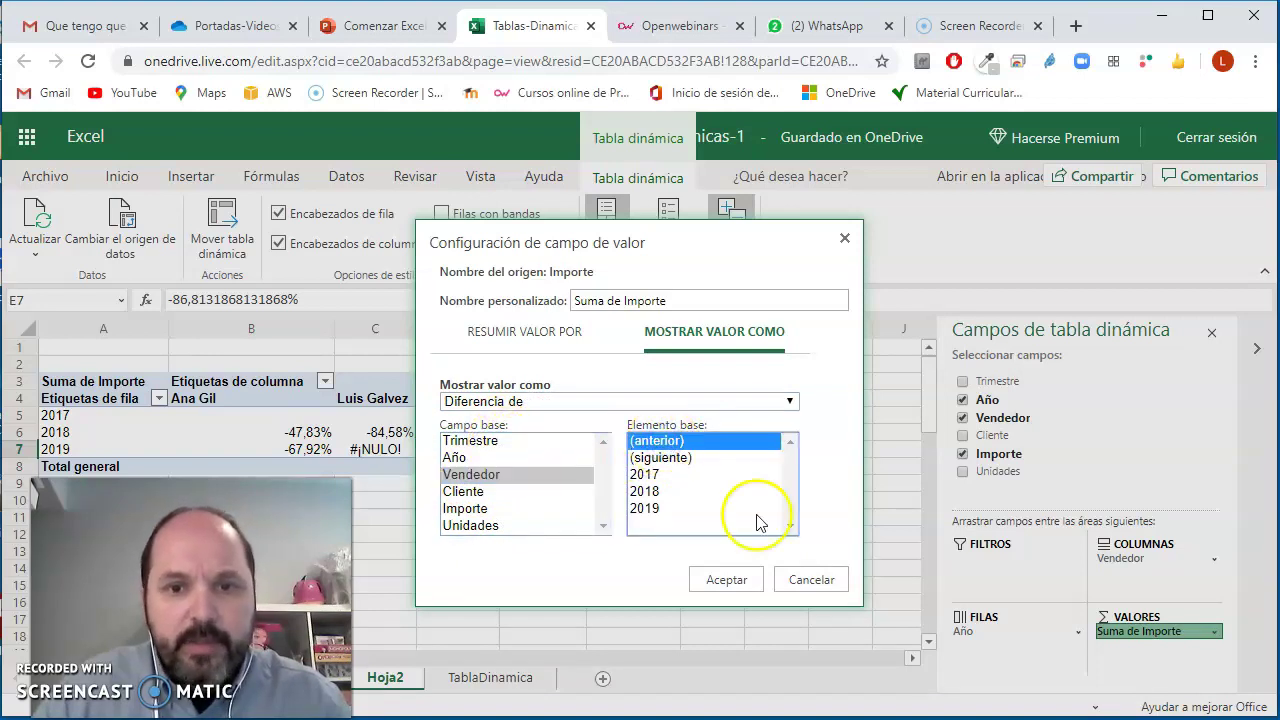
left_click(728, 580)
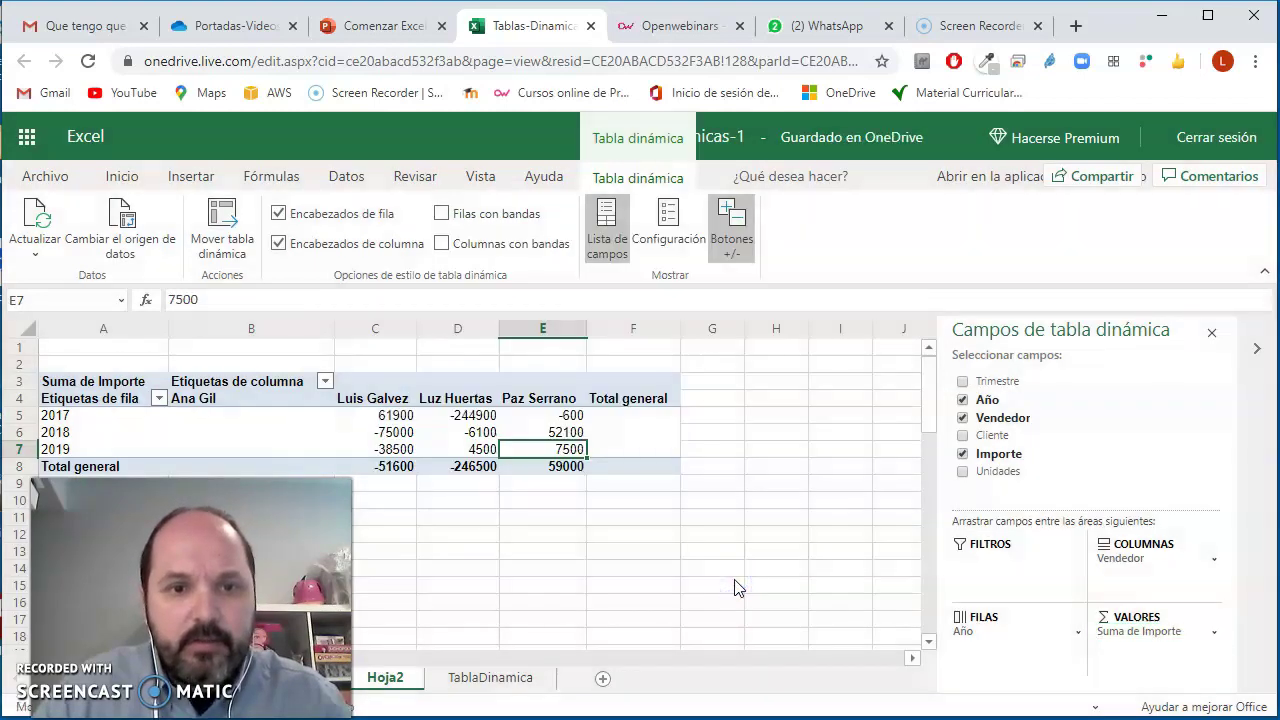
Compare the second salesperson's 2017 difference with the first salesperson's cell in the same row
left_click(377, 417)
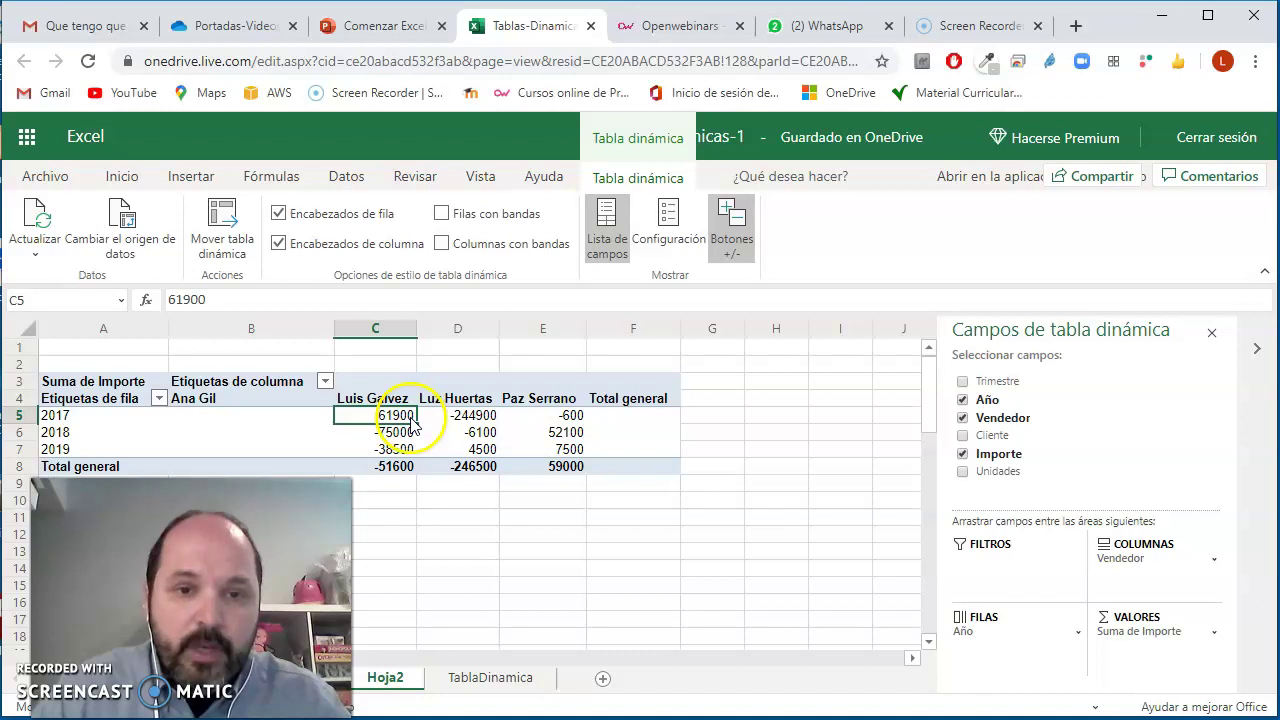
left_click(287, 419)
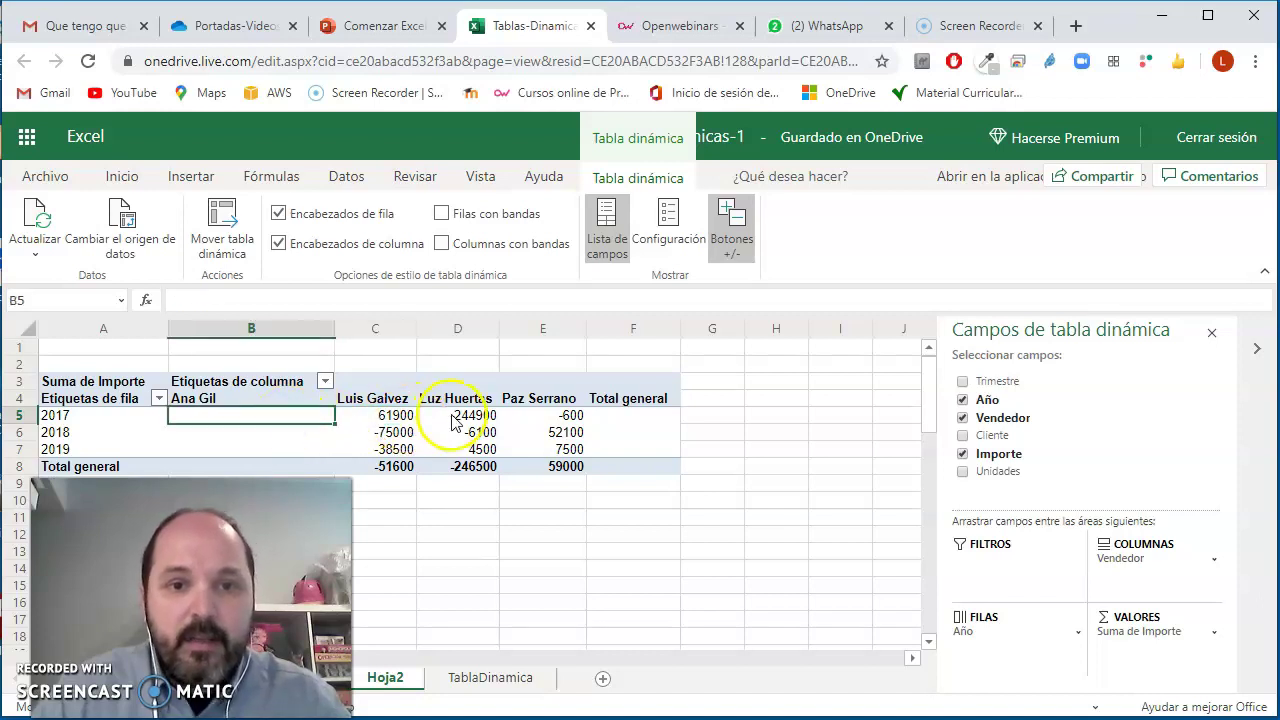
left_click(385, 418)
Change the Suma de Importe difference to use base field Vendedor with the first salesperson as the base item
left_click(1160, 625)
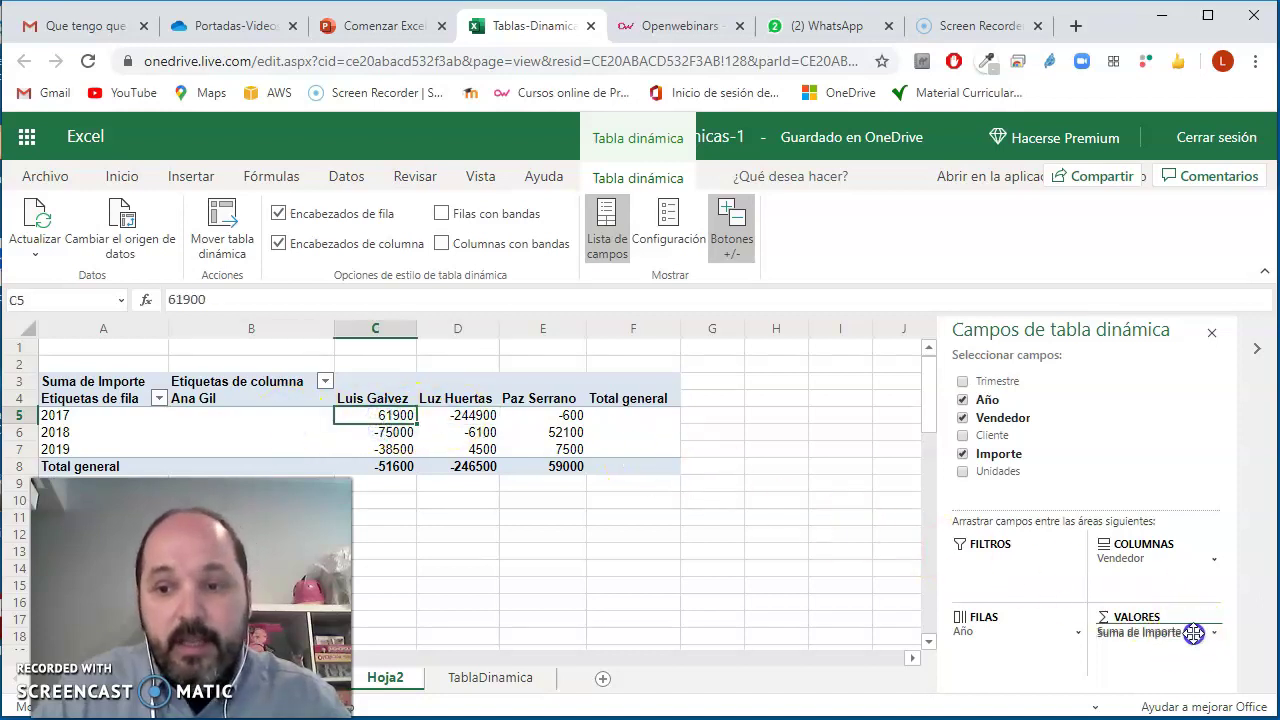
left_click(1151, 630)
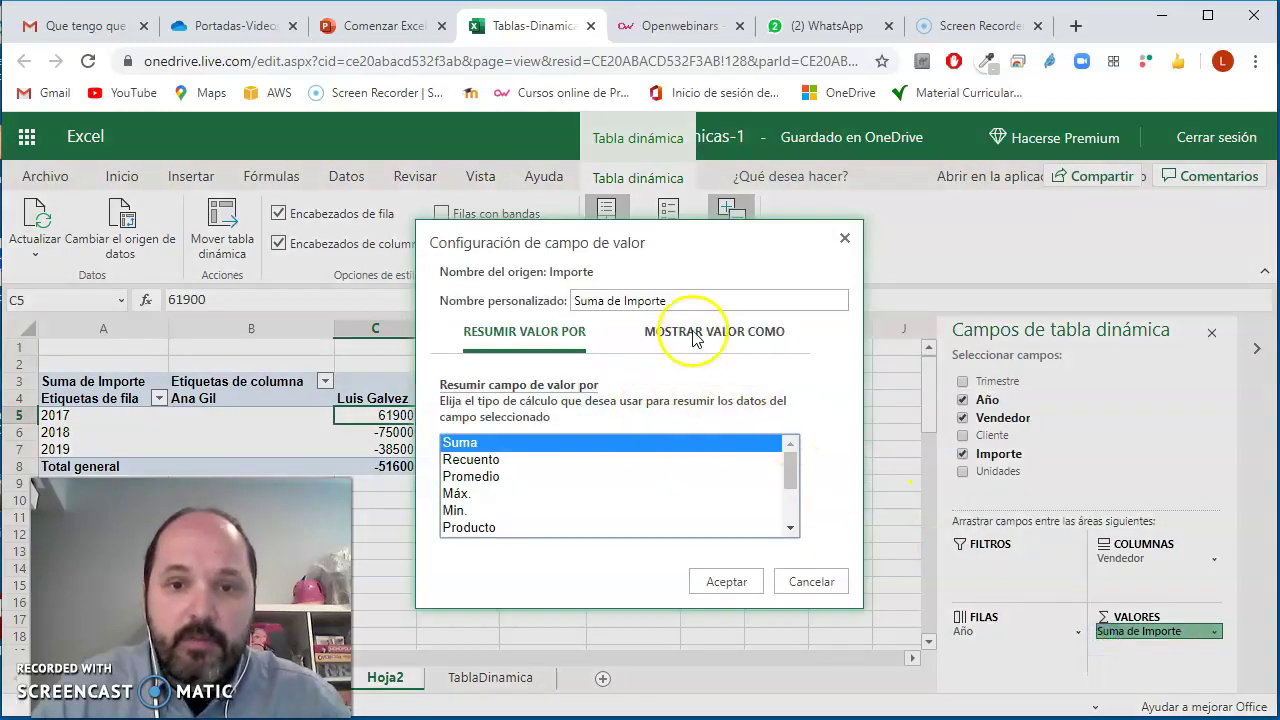
left_click(700, 331)
left_click(472, 476)
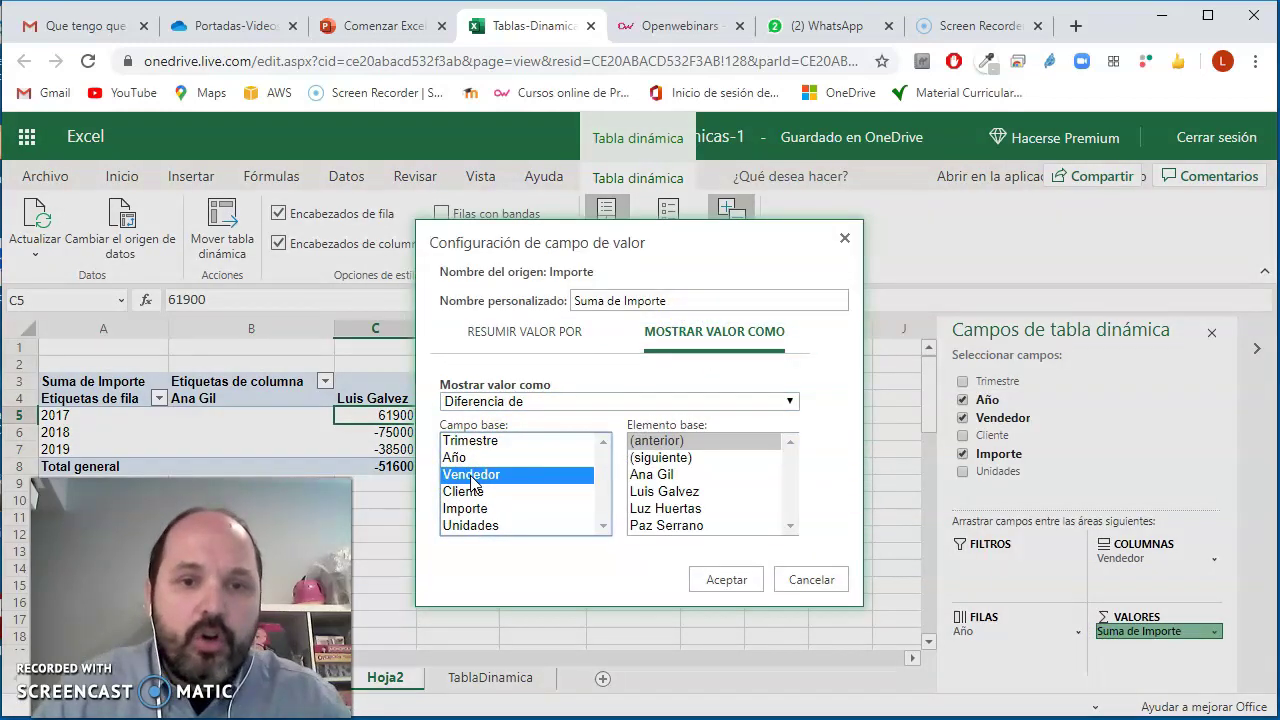
left_click(670, 476)
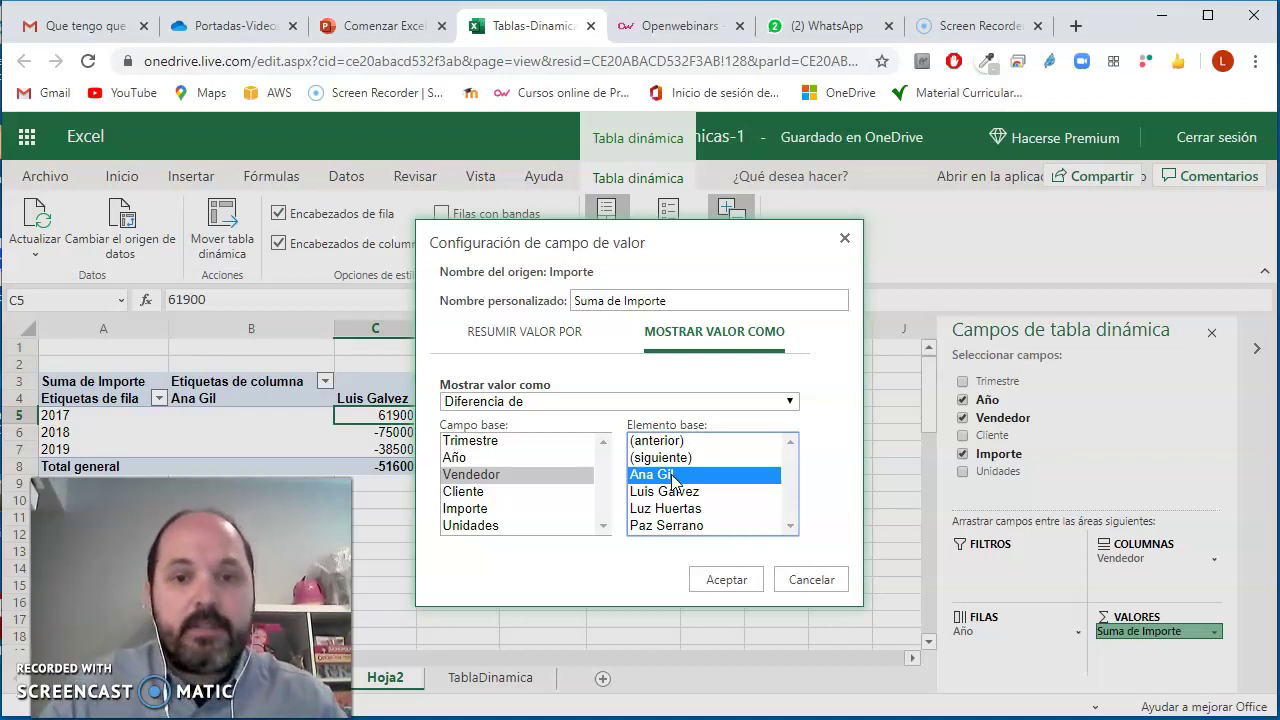
left_click(728, 582)
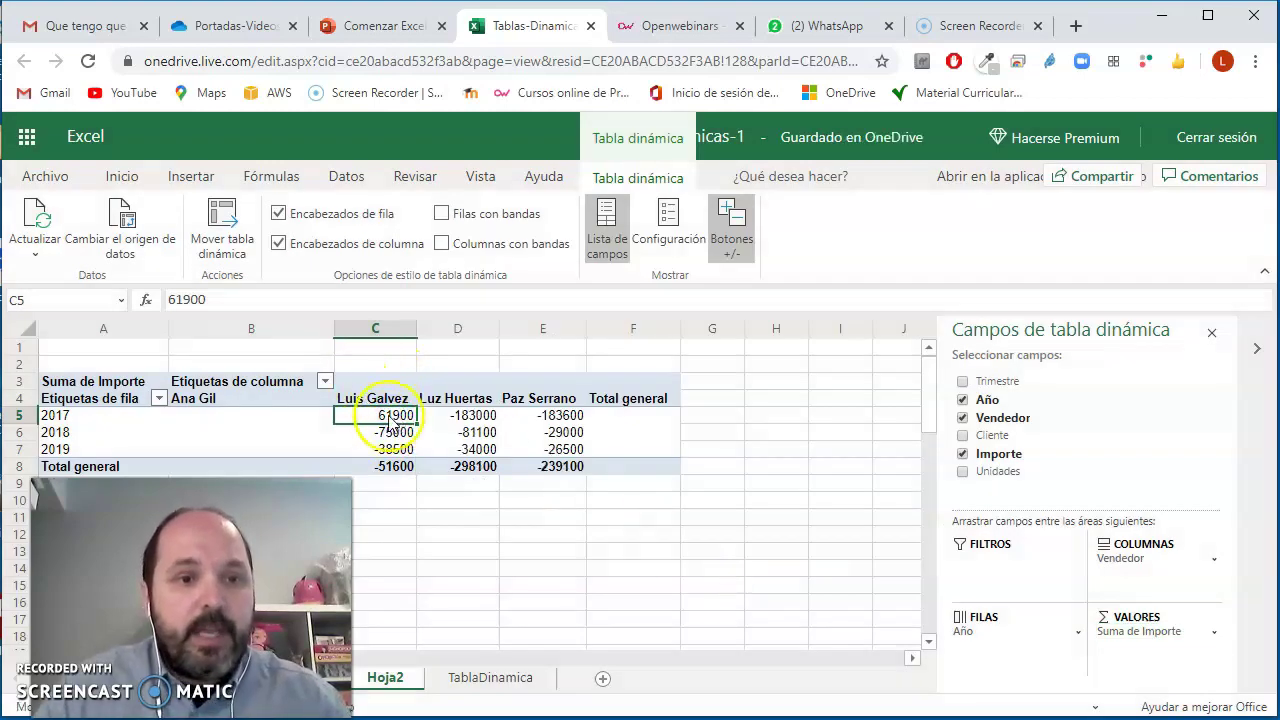
Examine the 2017 to 2019 differences of the second, third and fourth salespeople relative to the first salesperson
left_click(392, 433)
left_click(396, 451)
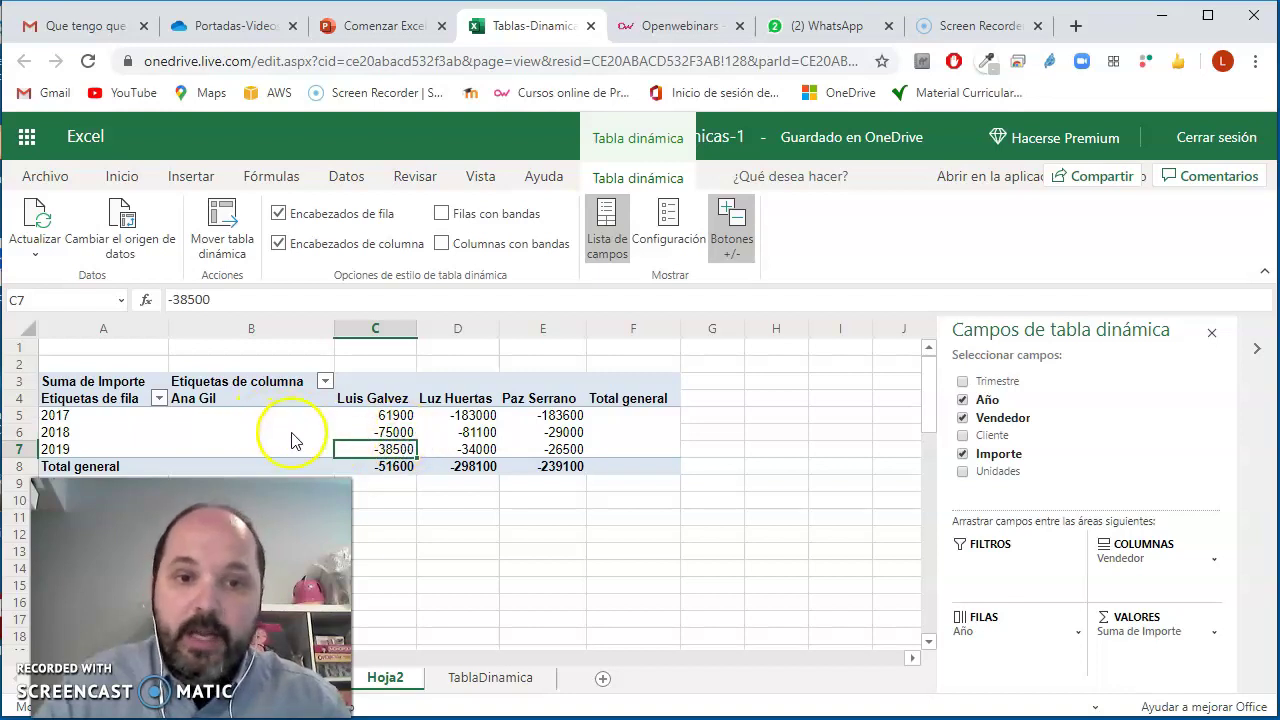
left_click_drag(466, 415, 480, 449)
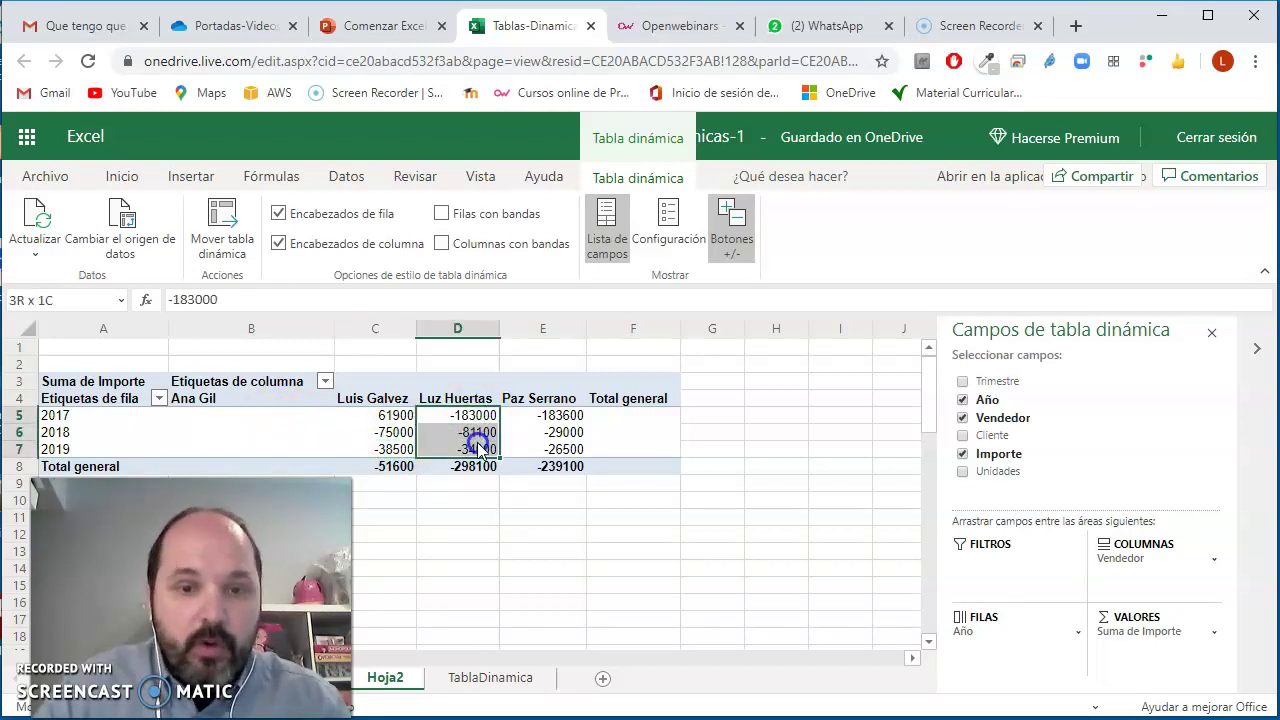
left_click_drag(560, 433, 556, 448)
left_click_drag(468, 416, 538, 449)
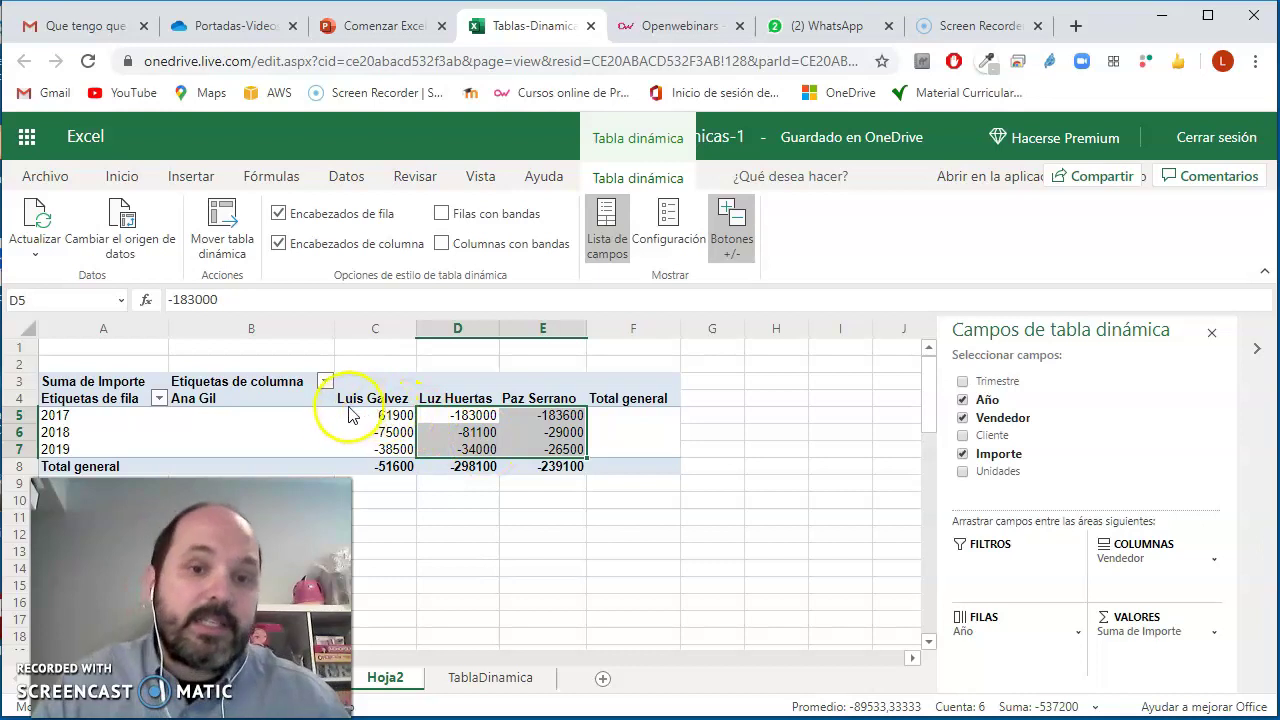
left_click(352, 414)
left_click(372, 432)
left_click(375, 447)
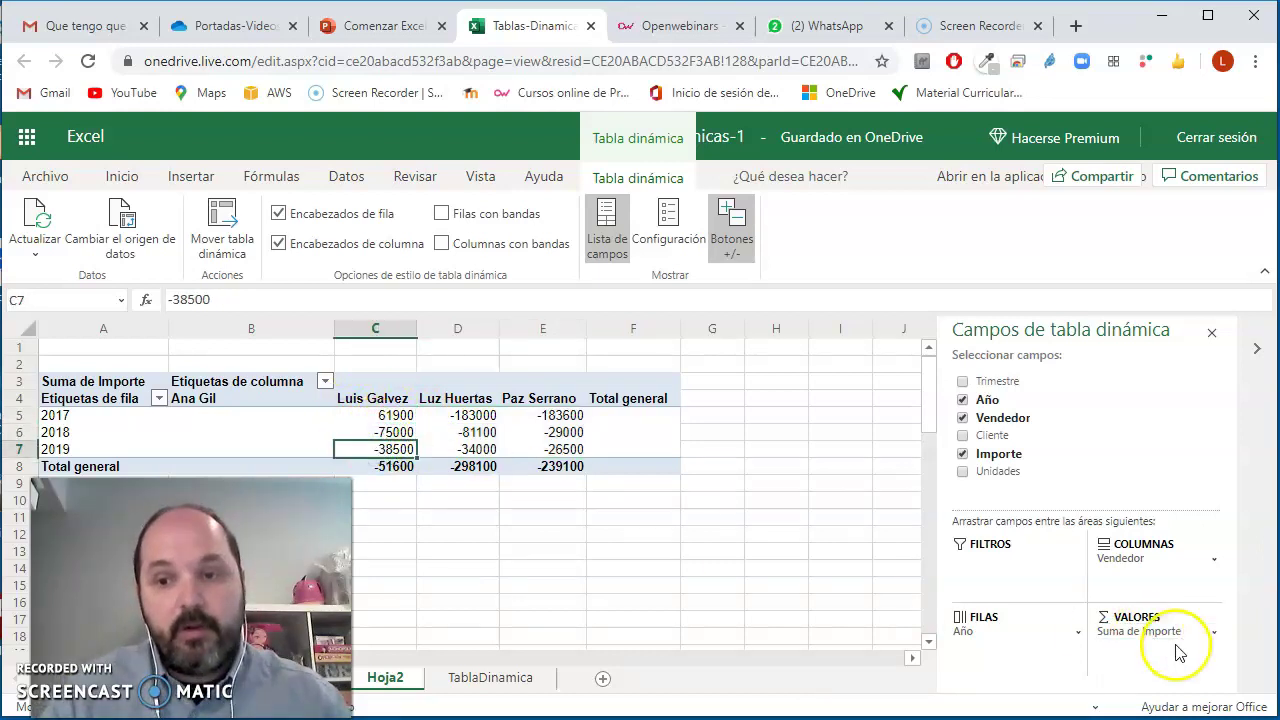
Review the available "Mostrar valor como" calculations for Suma de Importe, and close the value field settings without changing them
left_click(1176, 640)
left_click(1035, 629)
left_click(668, 331)
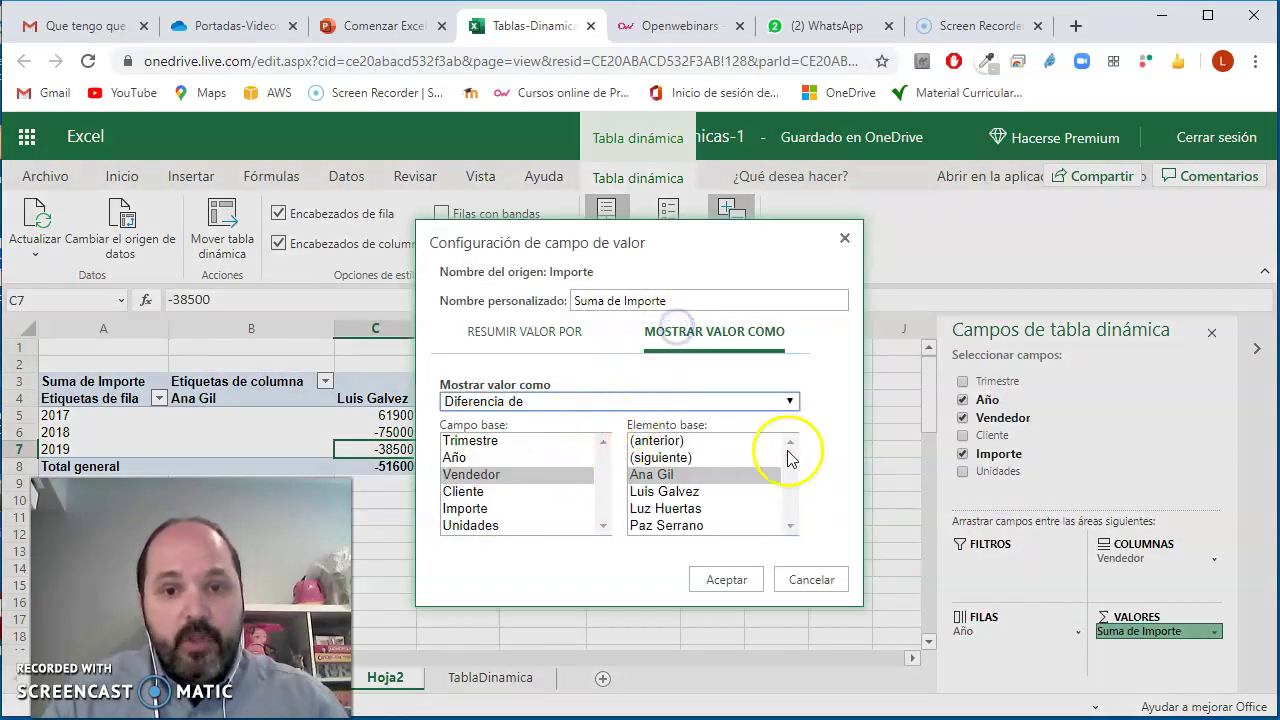
left_click(660, 402)
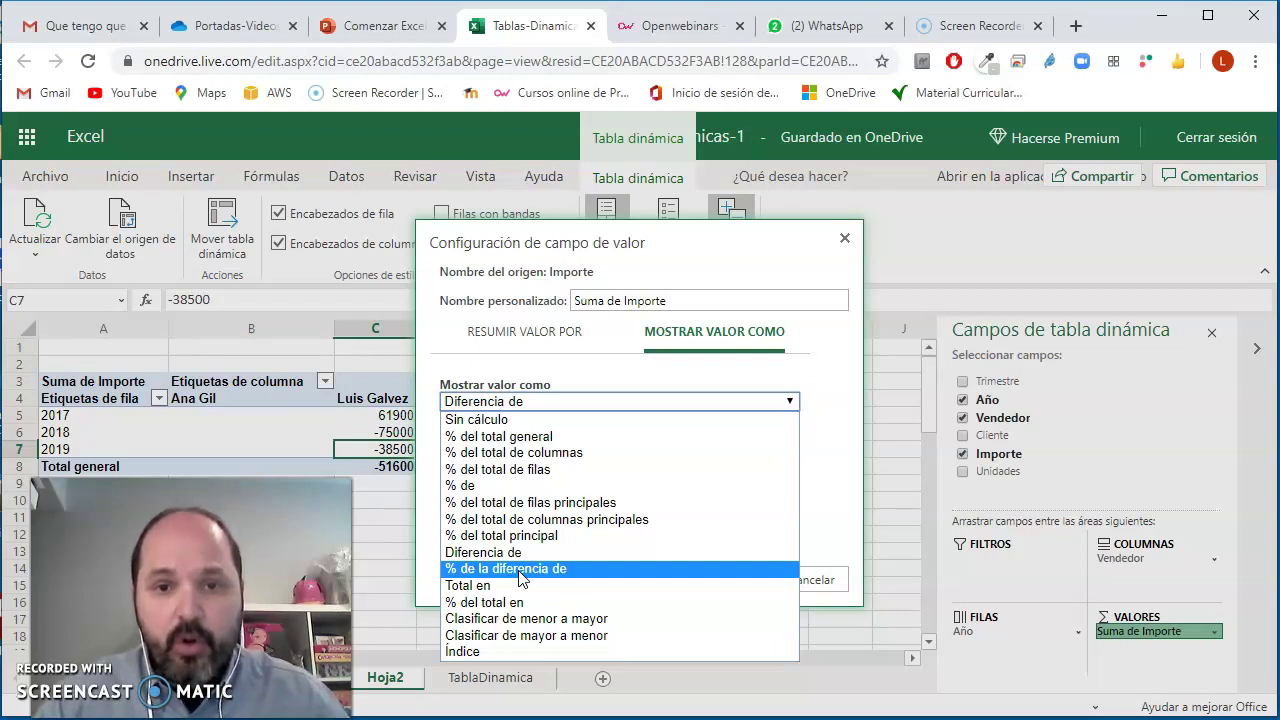
left_click(799, 243)
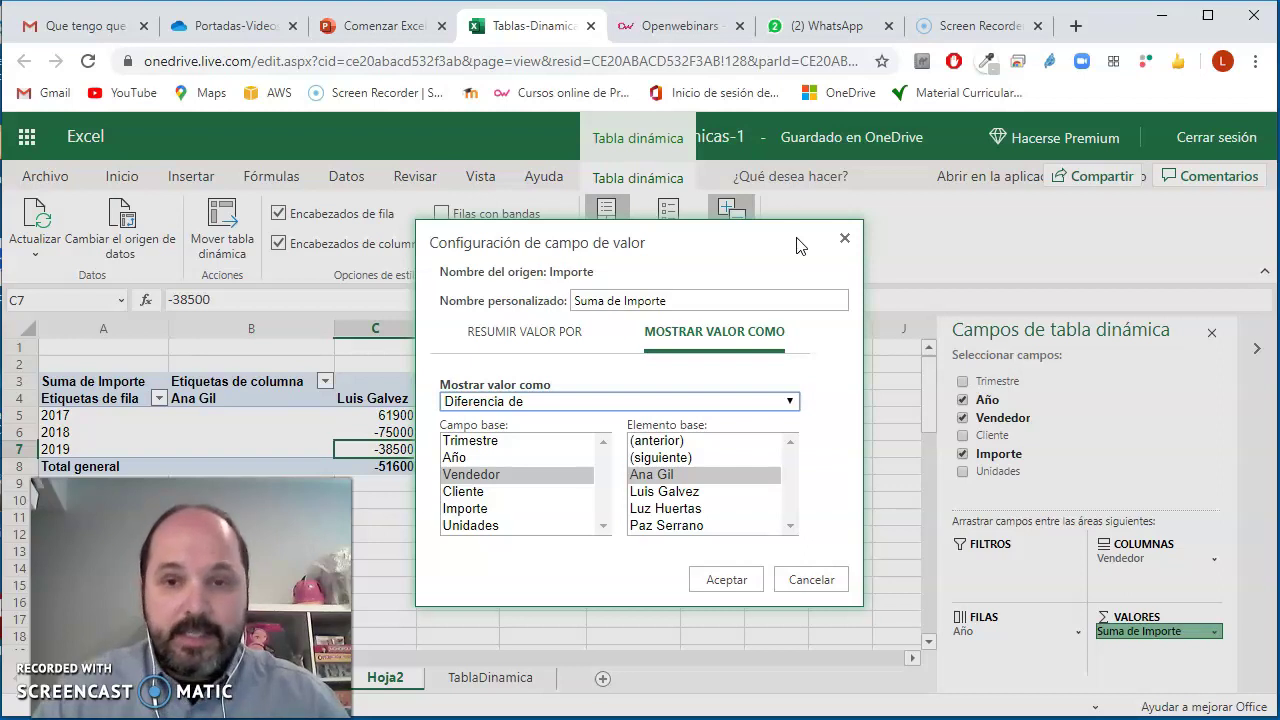
left_click(845, 239)
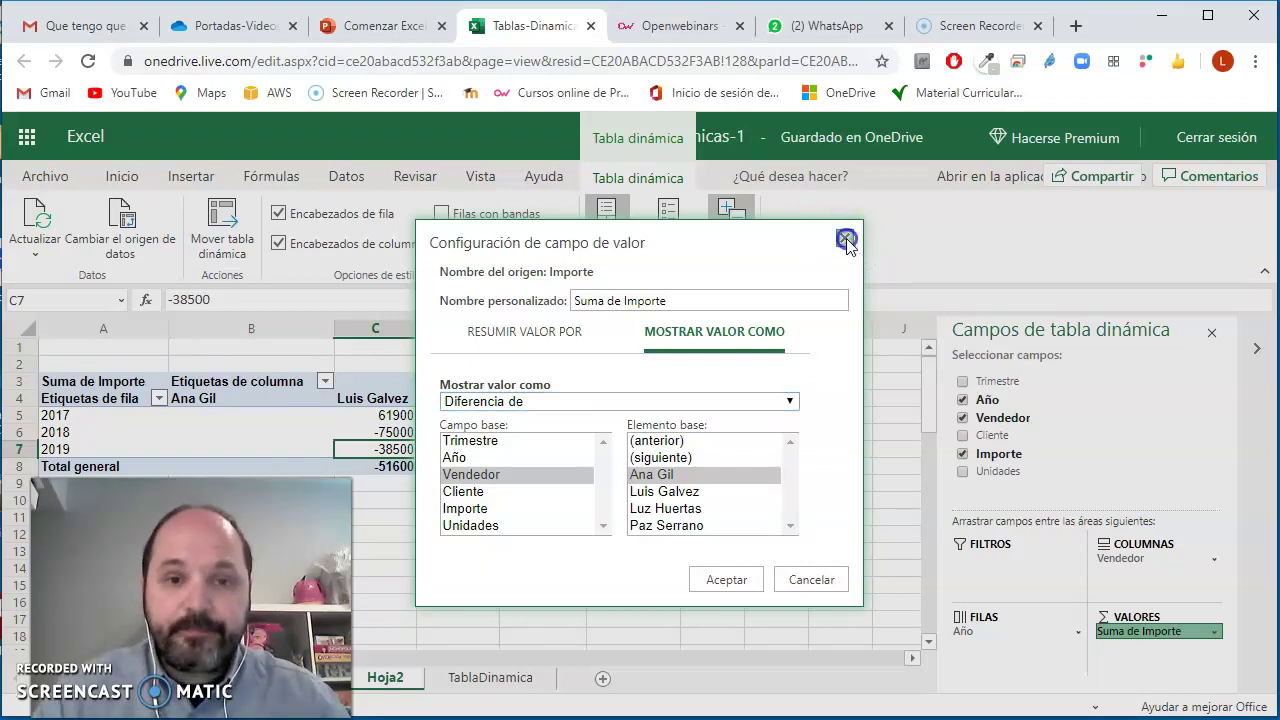
left_click(845, 239)
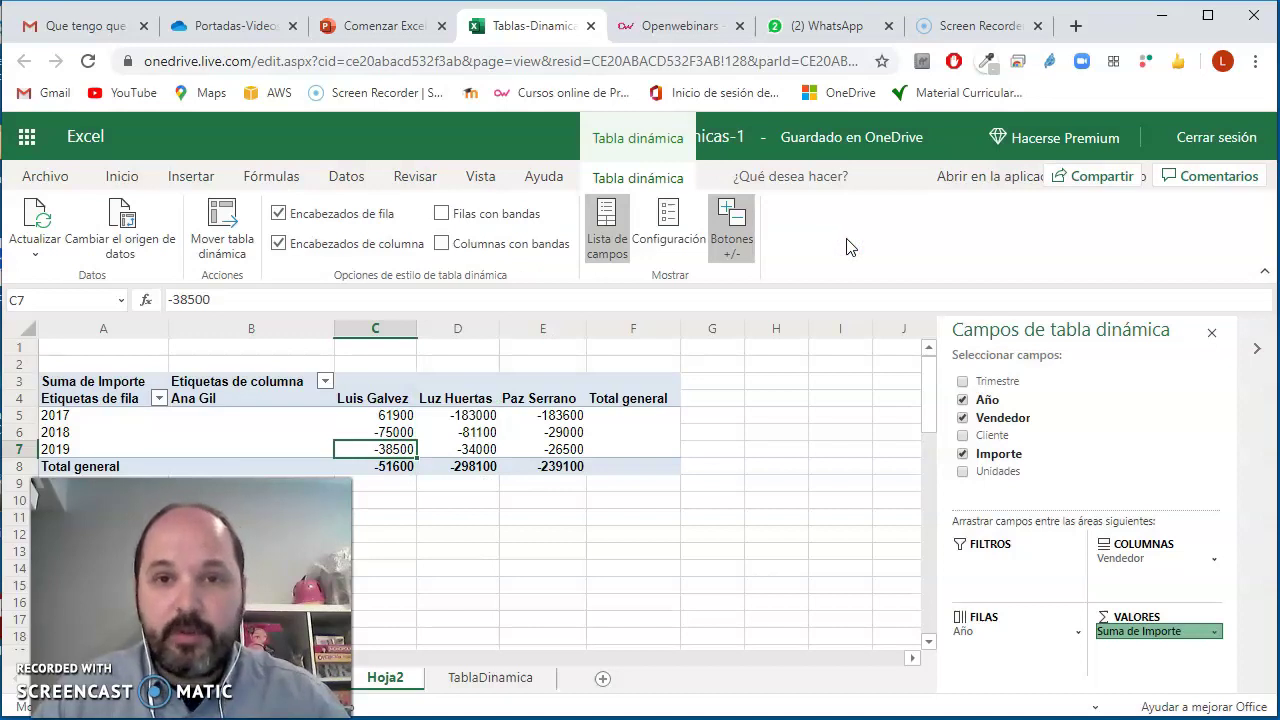